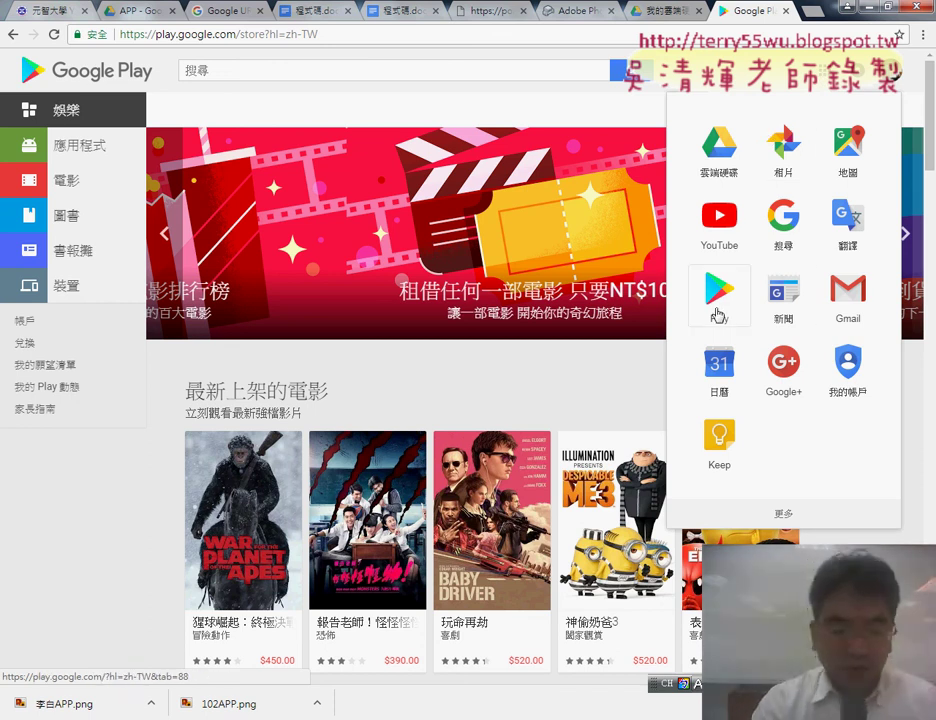
# - Mark the Play app and the store search field with red annotations, then clear them
pyautogui.moveTo(690, 332); pyautogui.dragTo(684, 328)
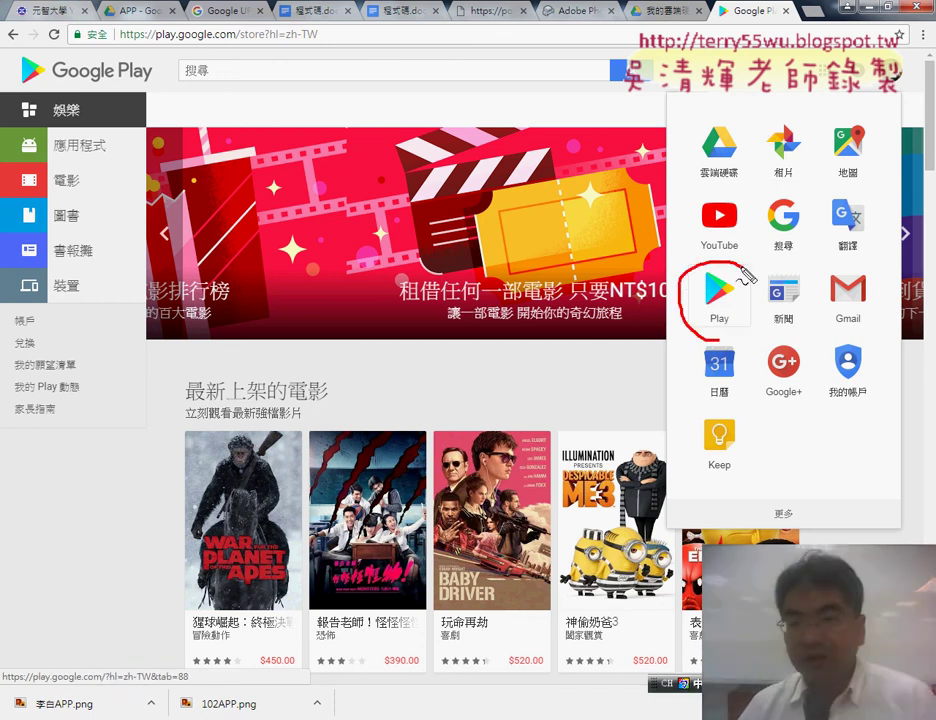
pyautogui.moveTo(607, 352); pyautogui.dragTo(688, 322)
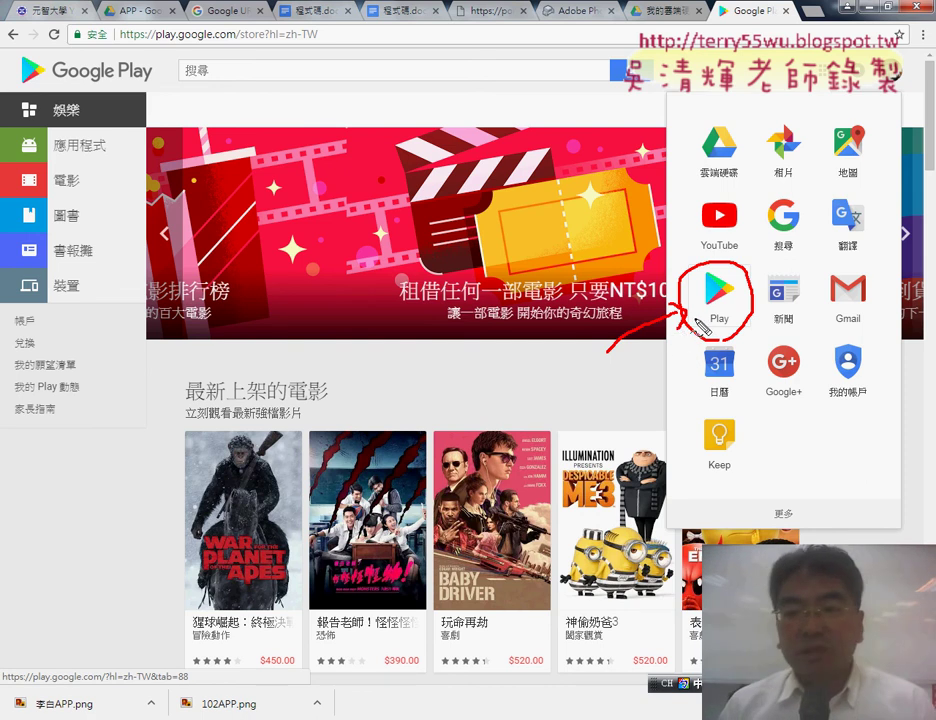
pyautogui.moveTo(226, 62)
pyautogui.mouseDown()
pyautogui.moveTo(235, 77)
pyautogui.moveTo(203, 85)
pyautogui.mouseUp()
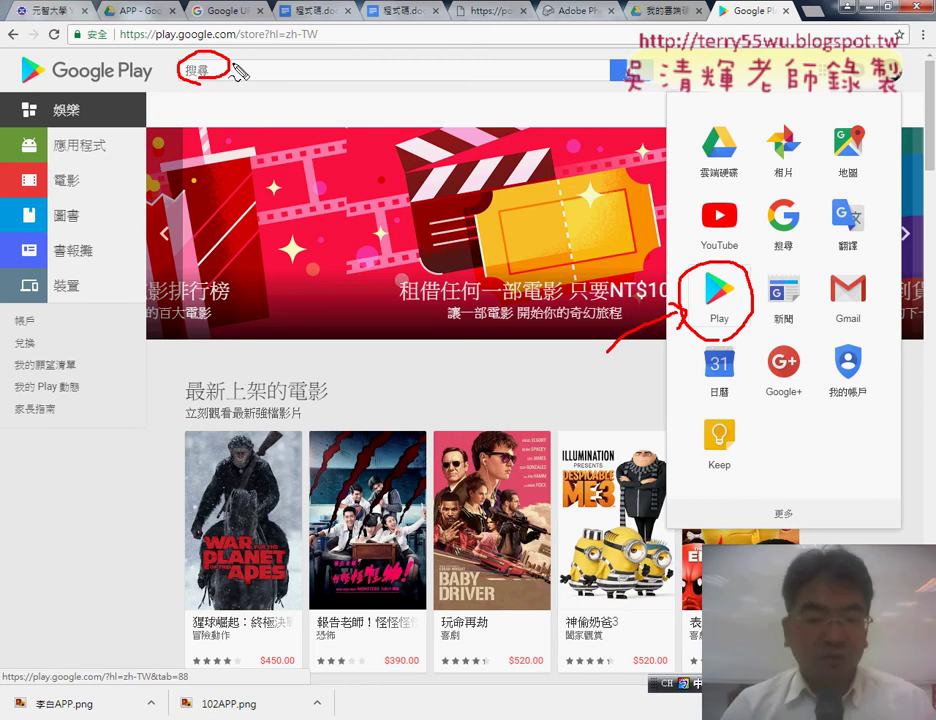
pyautogui.press('Escape')
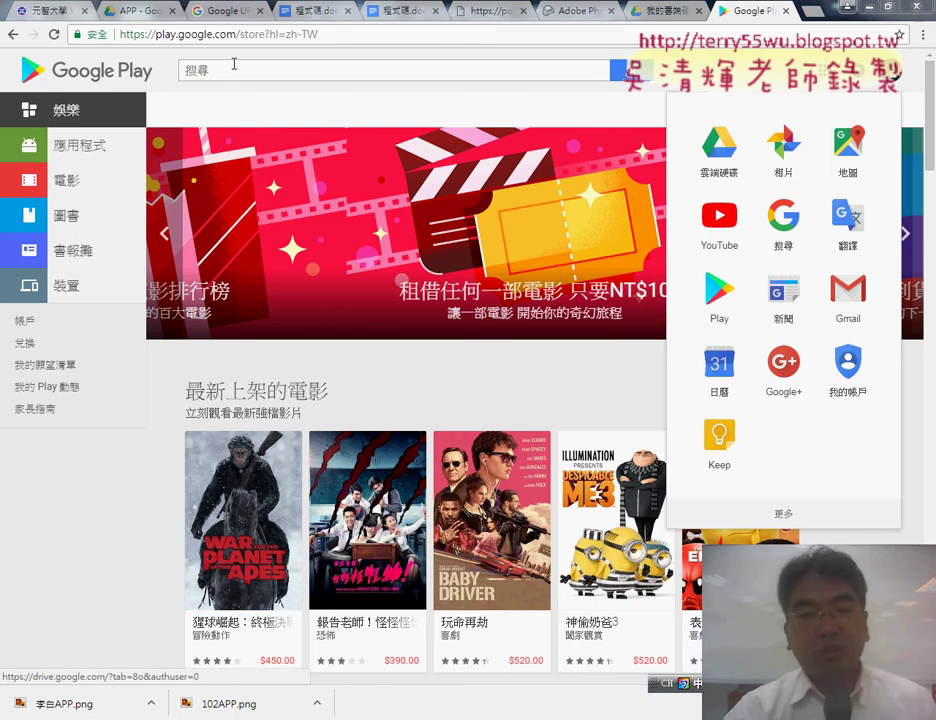
# - Search the Google Play store for the author's name
pyautogui.click(248, 66)
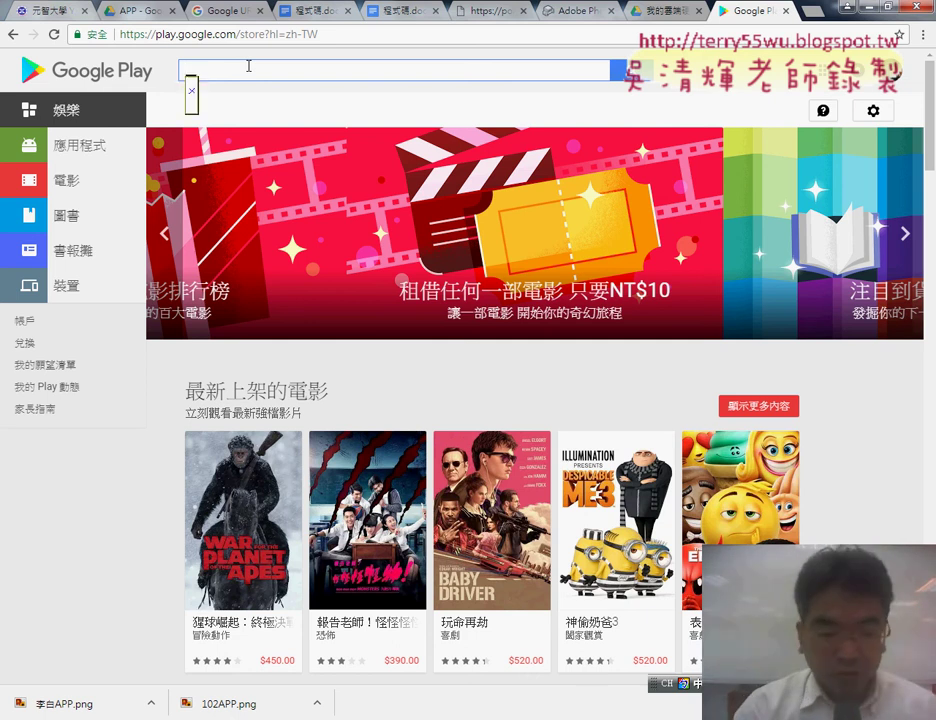
pyautogui.write('無')
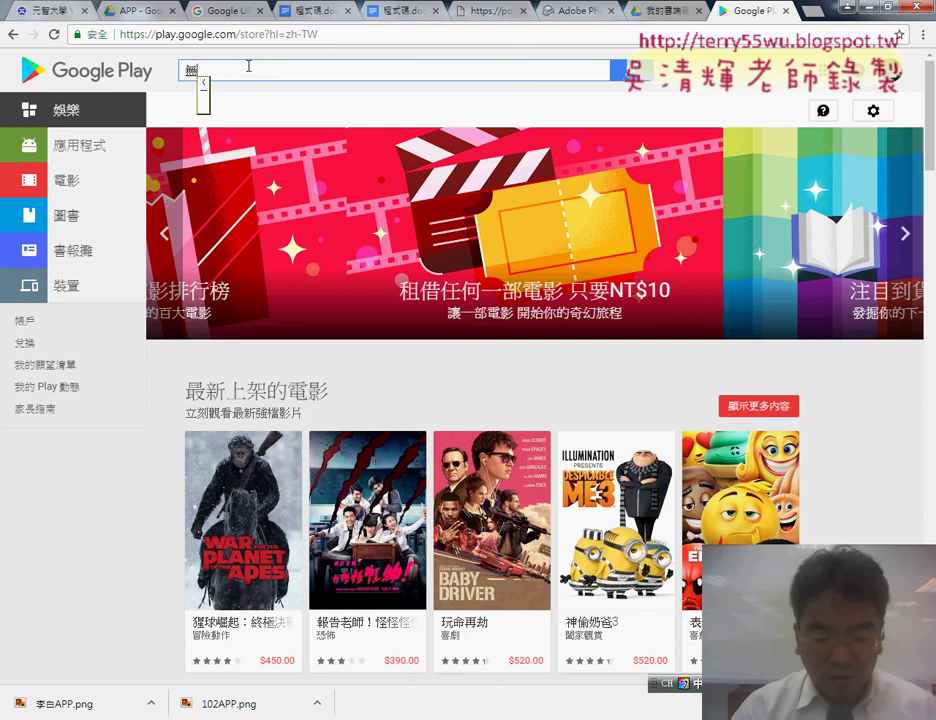
pyautogui.write('清輝')
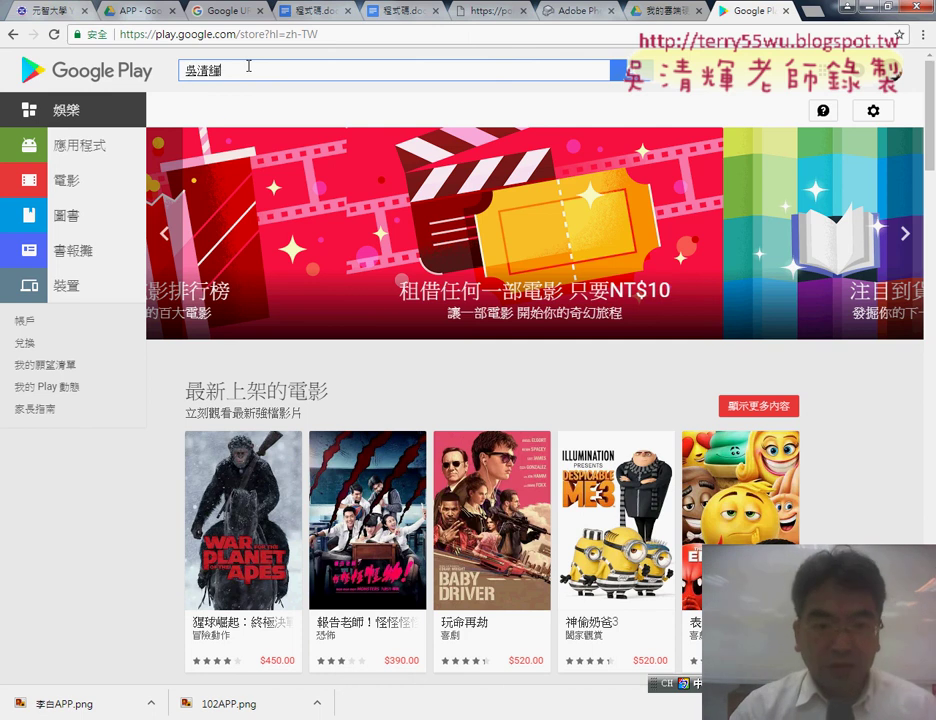
pyautogui.press('Return')
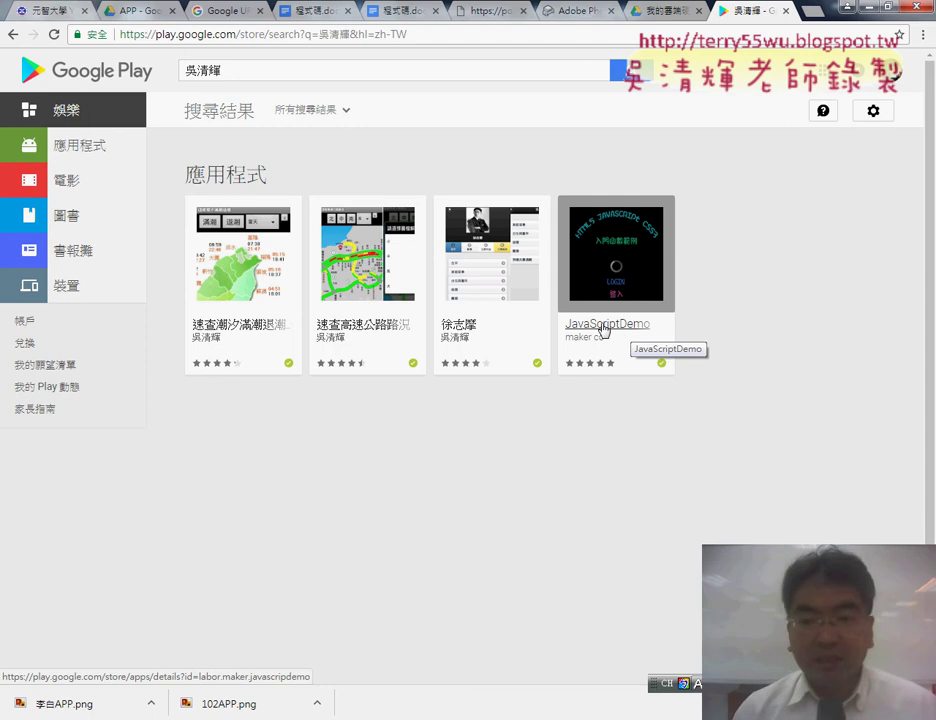
# - Open the JavaScriptDemo details page, scroll through its description and reviews, then go back
pyautogui.click(613, 334)
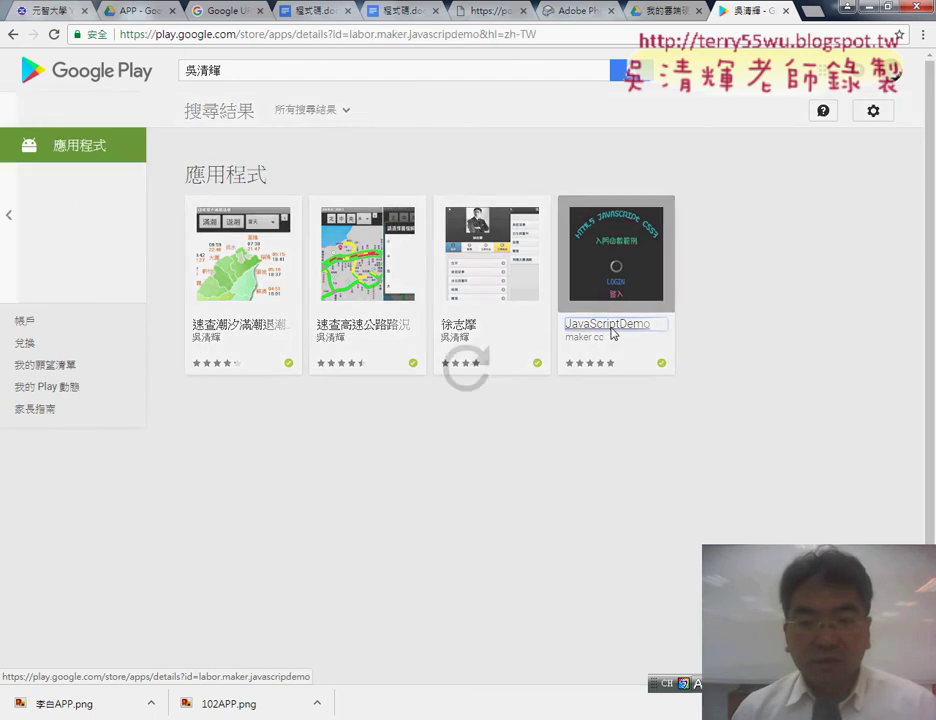
pyautogui.scroll(-1, 613, 334)
pyautogui.scroll(-1, 560, 278)
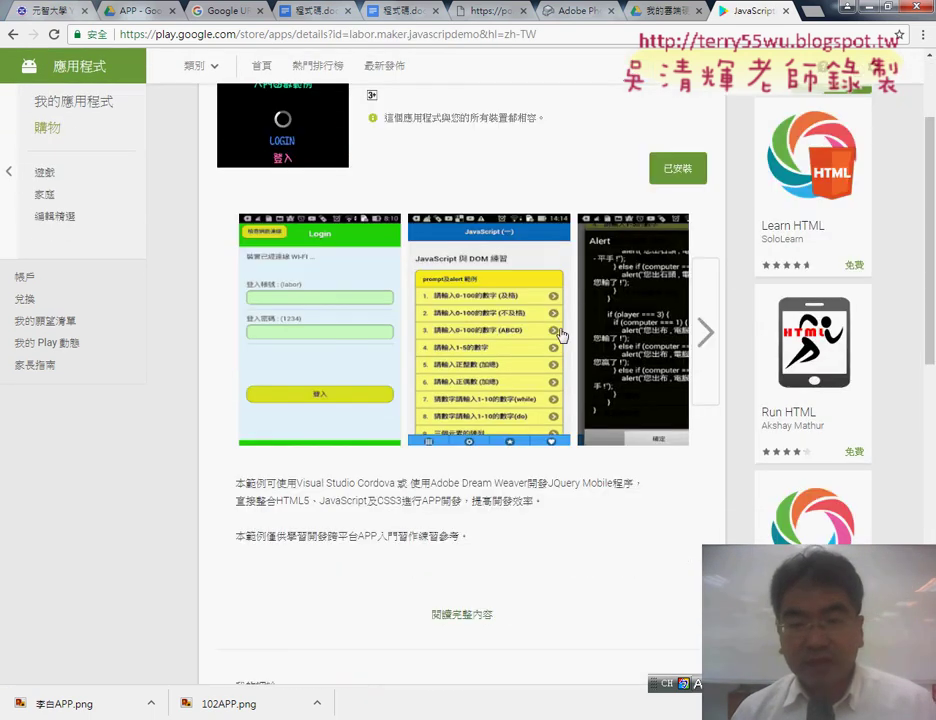
pyautogui.scroll(-1, 330, 268)
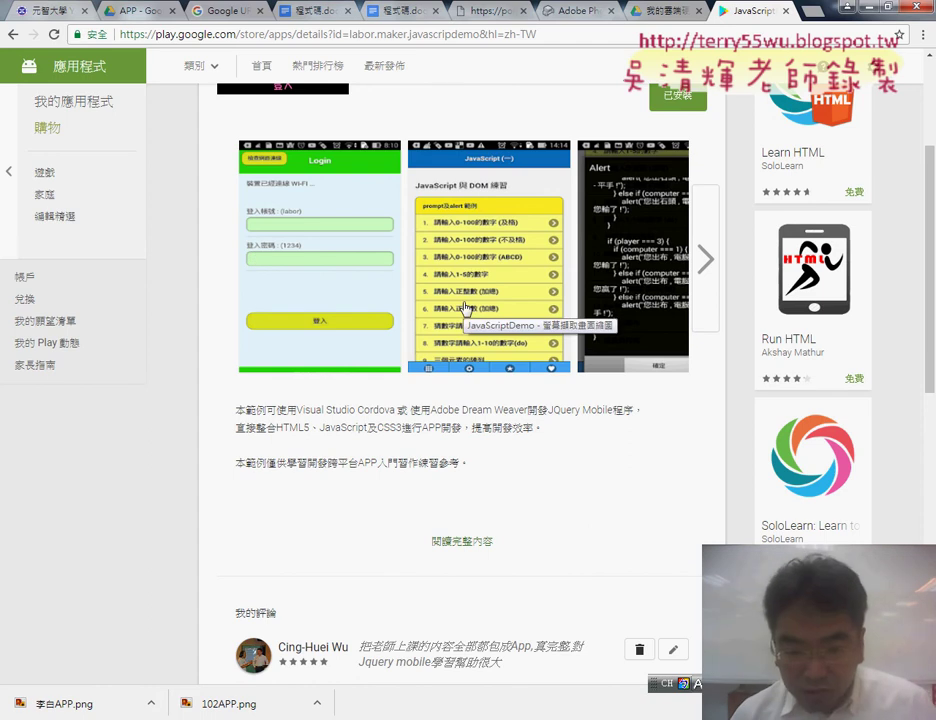
pyautogui.scroll(-2, 443, 330)
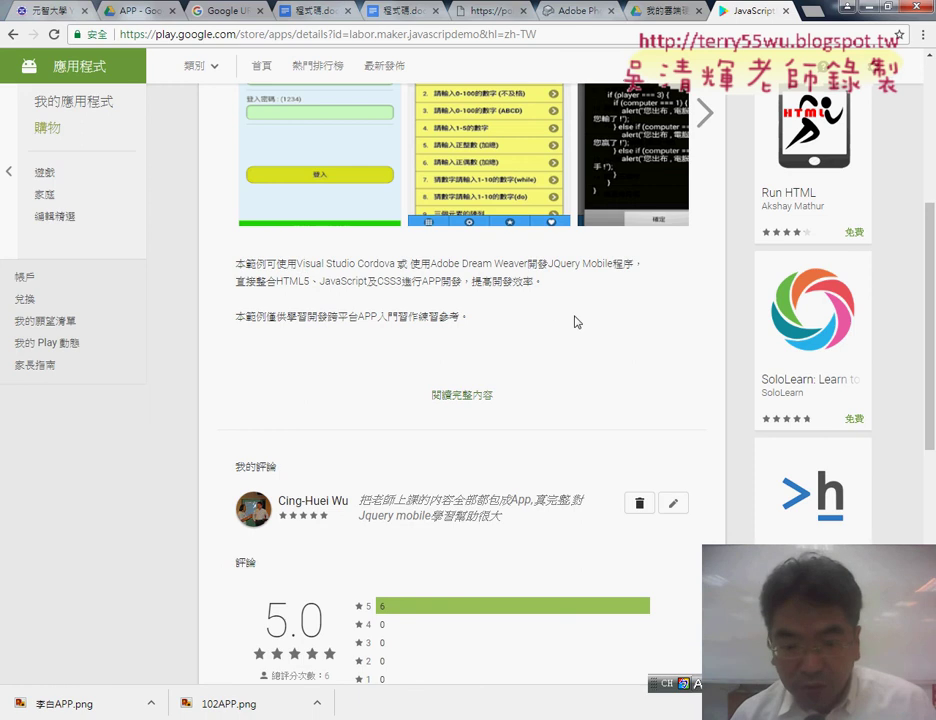
pyautogui.scroll(-3, 620, 330)
pyautogui.scroll(-2, 642, 338)
pyautogui.scroll(-1, 641, 334)
pyautogui.scroll(-2, 641, 334)
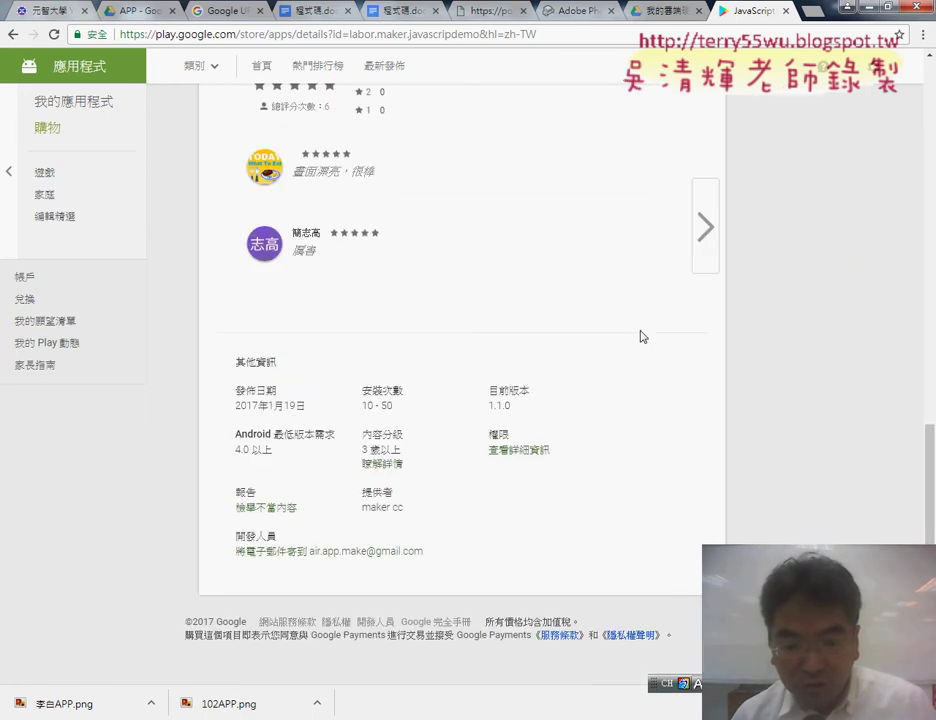
pyautogui.scroll(1, 641, 336)
pyautogui.scroll(5, 641, 334)
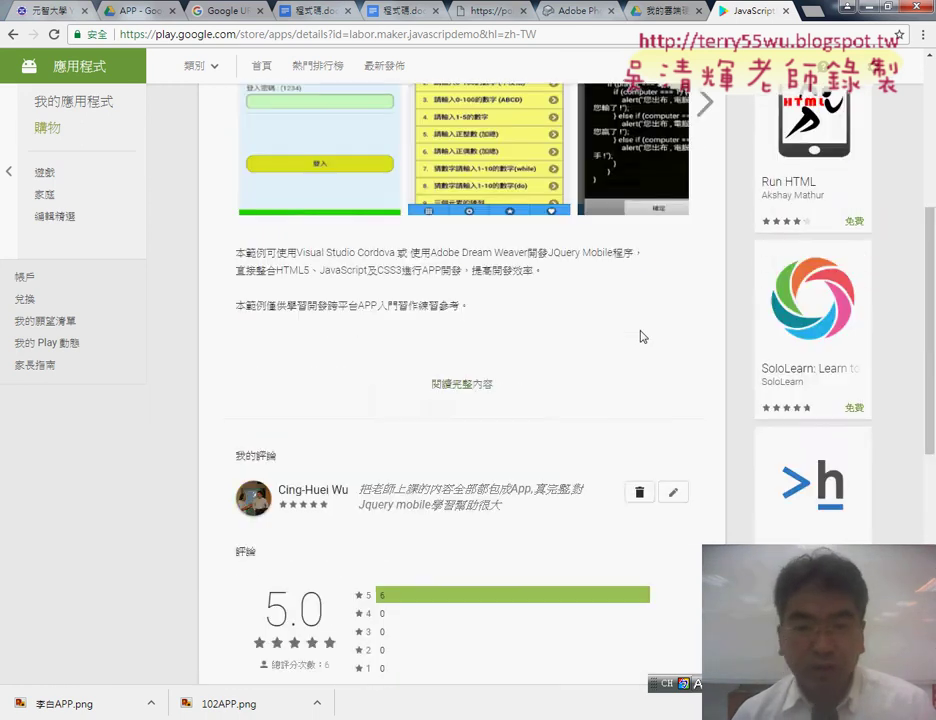
pyautogui.scroll(4, 641, 334)
pyautogui.click(13, 35)
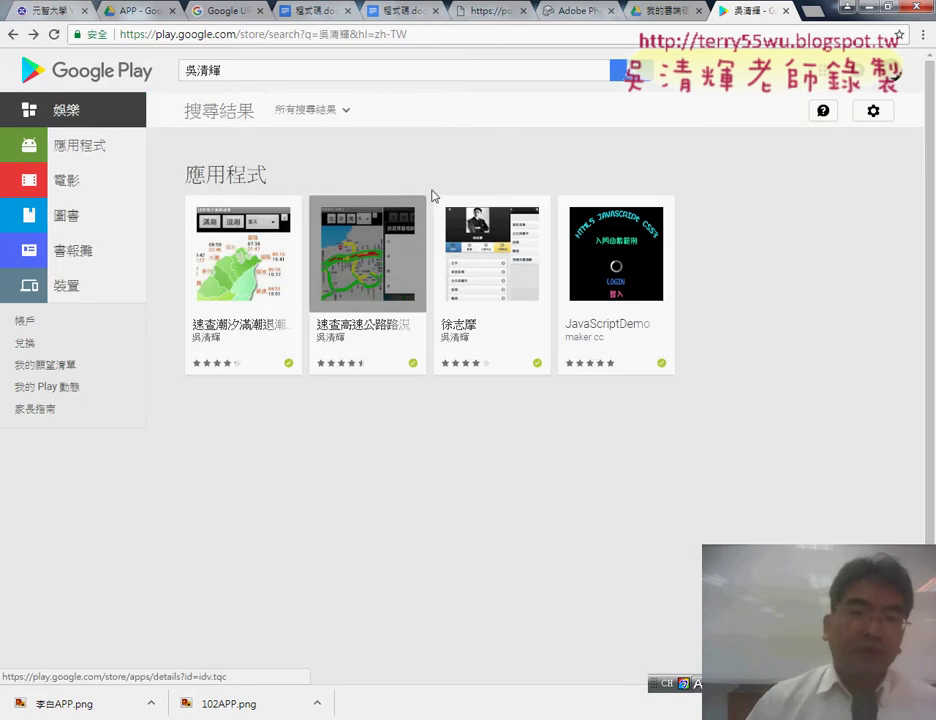
# - Upload D:\102APP.zip to PhoneGap Build and start building the PG Build App
pyautogui.click(563, 16)
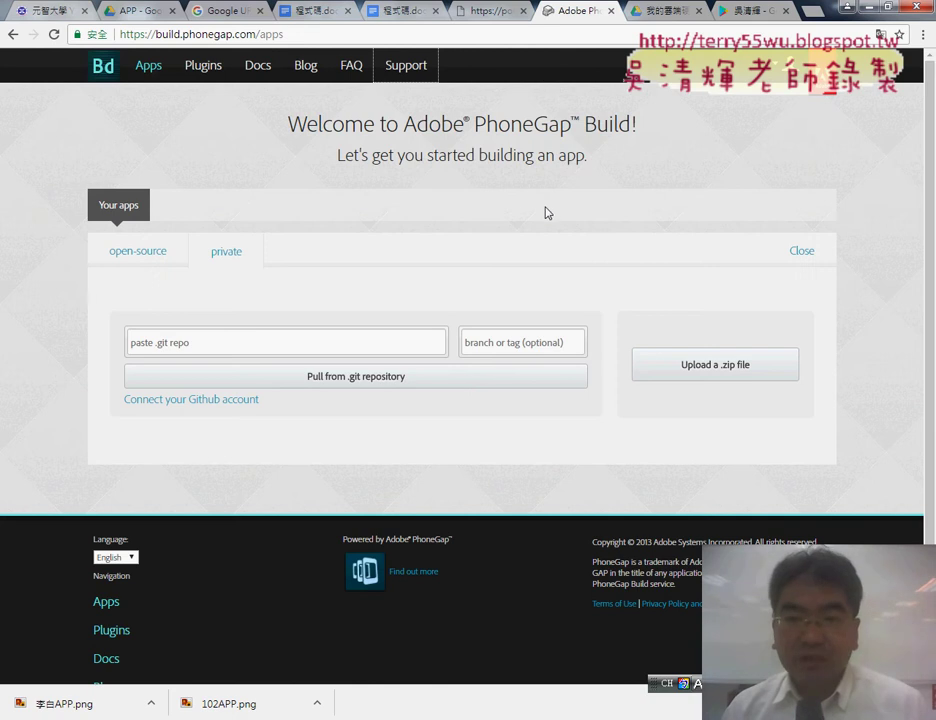
pyautogui.click(674, 363)
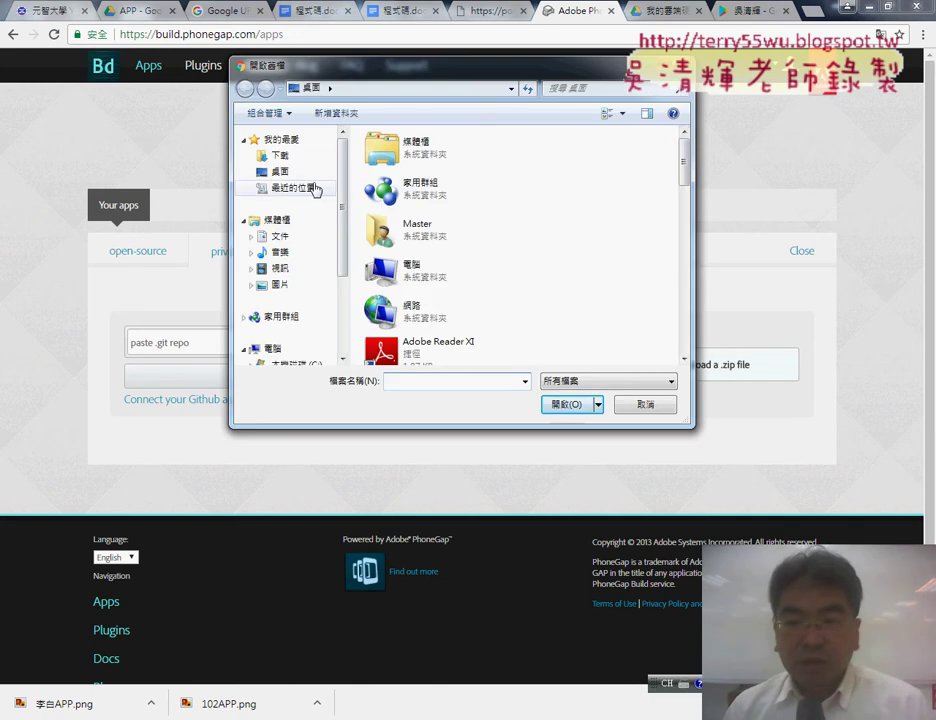
pyautogui.scroll(-2, 685, 170)
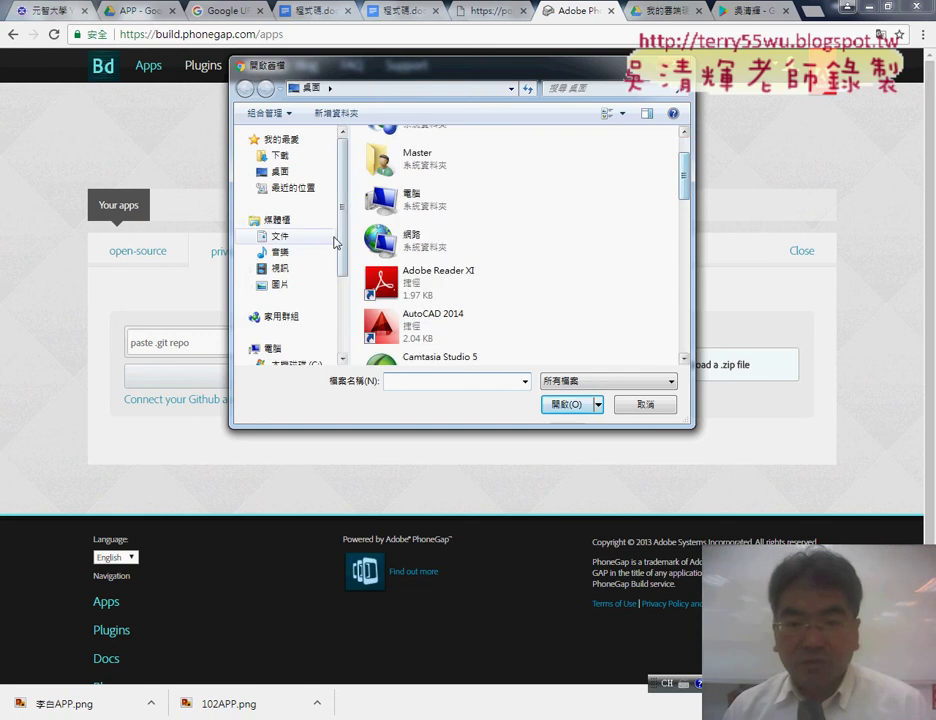
pyautogui.scroll(-3, 340, 244)
pyautogui.click(297, 261)
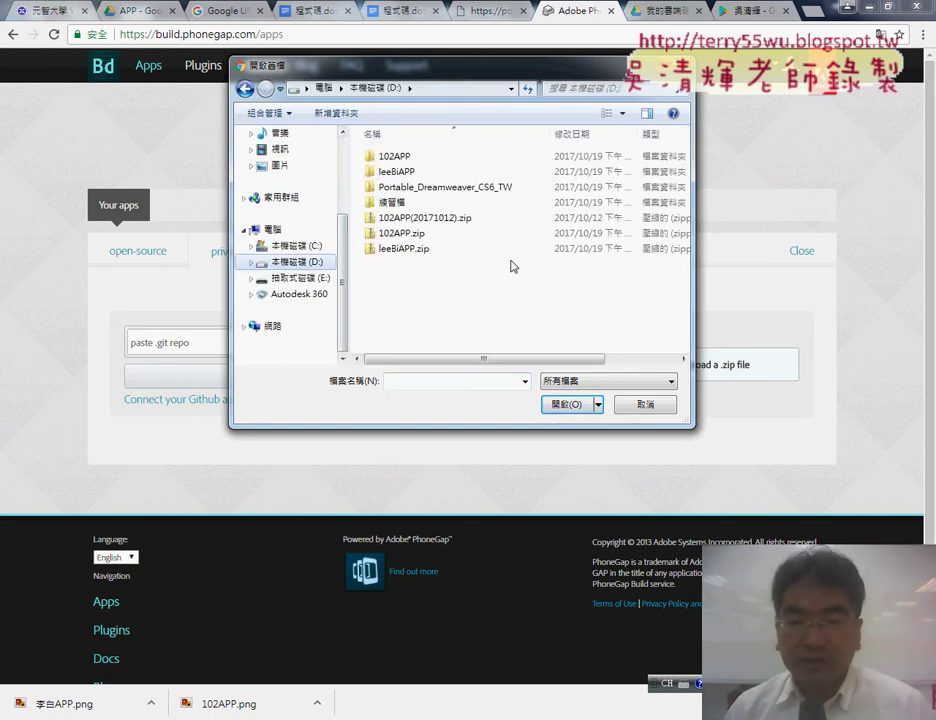
pyautogui.click(449, 236)
pyautogui.click(557, 405)
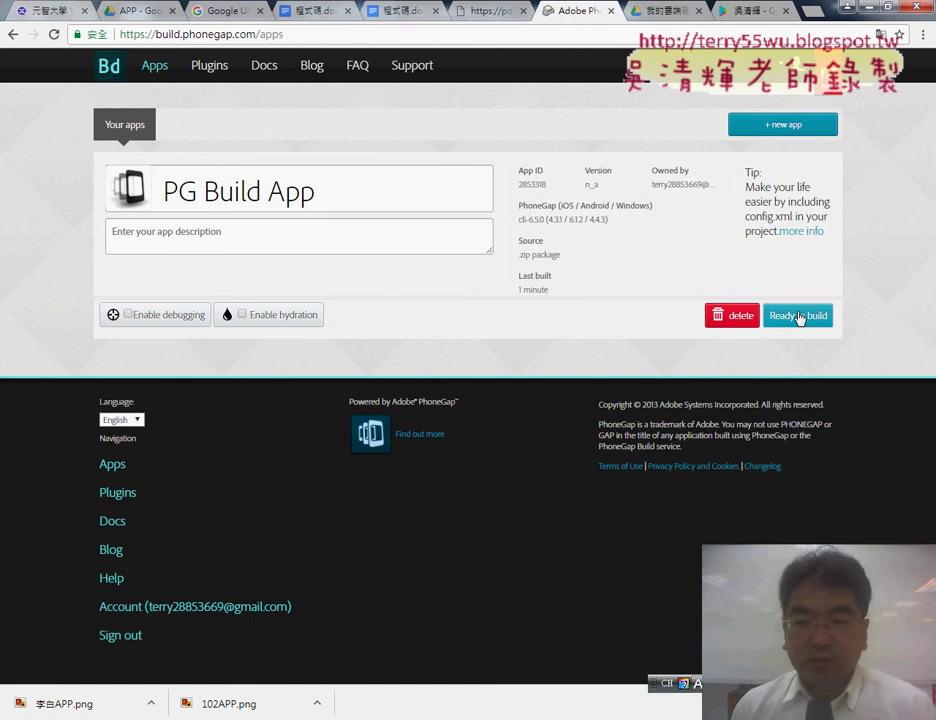
pyautogui.click(799, 318)
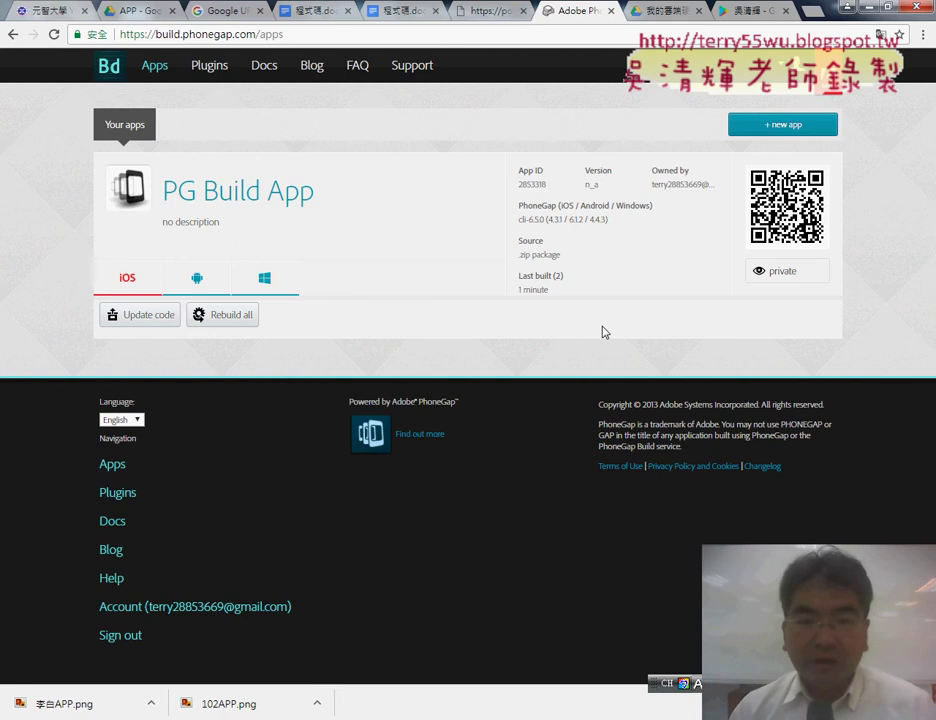
# - Open PG Build App's builds page and circle the app icon and Android signing key choice
pyautogui.click(272, 203)
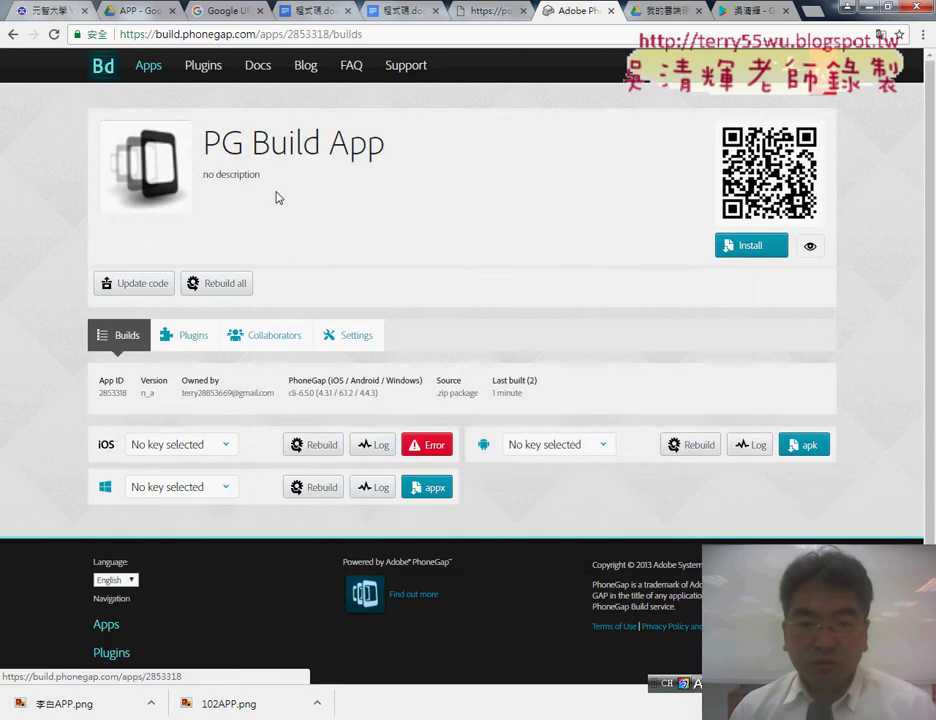
pyautogui.scroll(-2, 455, 255)
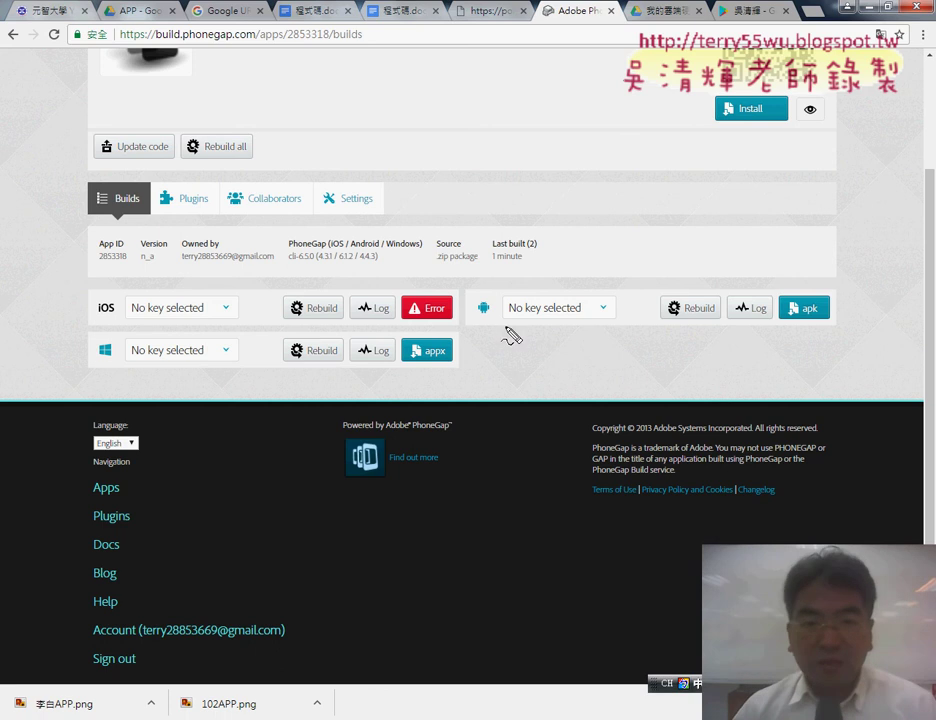
pyautogui.moveTo(100, 85); pyautogui.dragTo(112, 111)
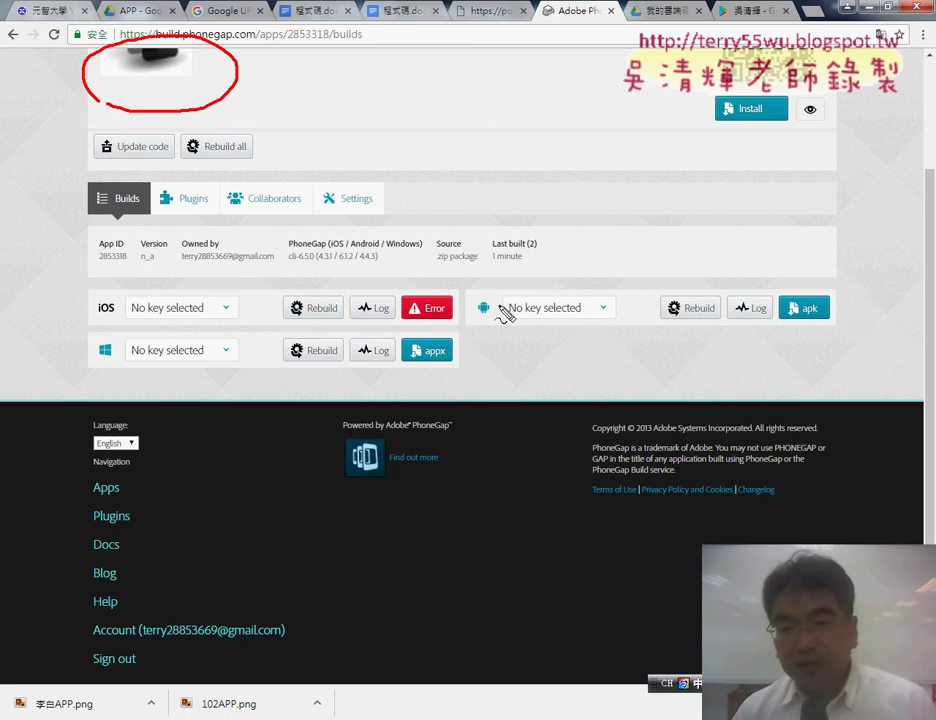
pyautogui.moveTo(495, 295); pyautogui.dragTo(550, 330)
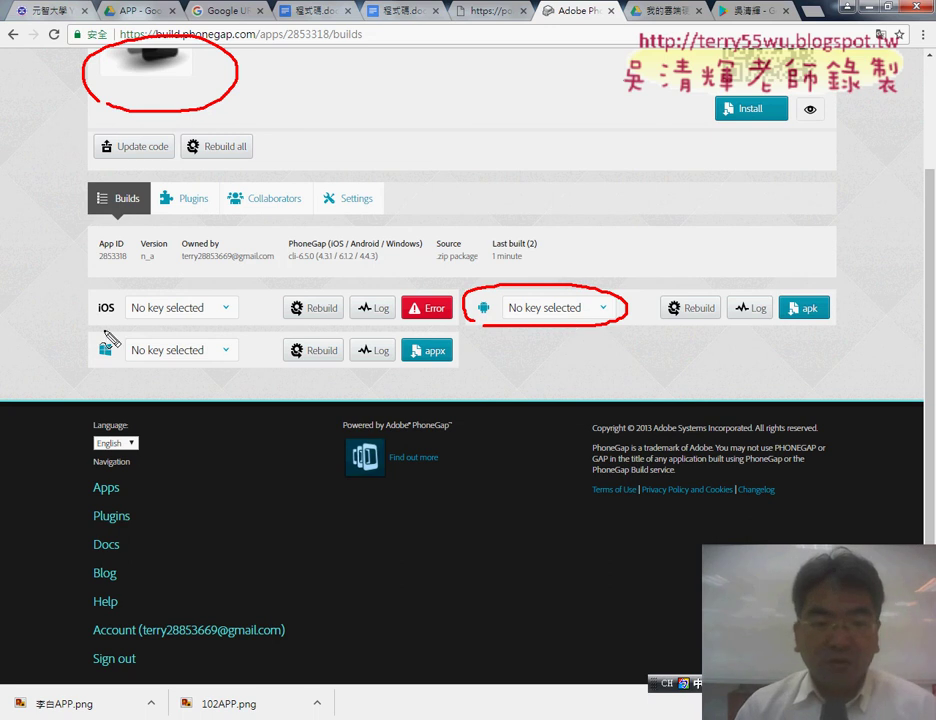
# - Mark the iOS signing key choice and the iOS build error, then clear the annotations
pyautogui.moveTo(95, 320); pyautogui.dragTo(190, 292)
pyautogui.moveTo(275, 213); pyautogui.dragTo(197, 291)
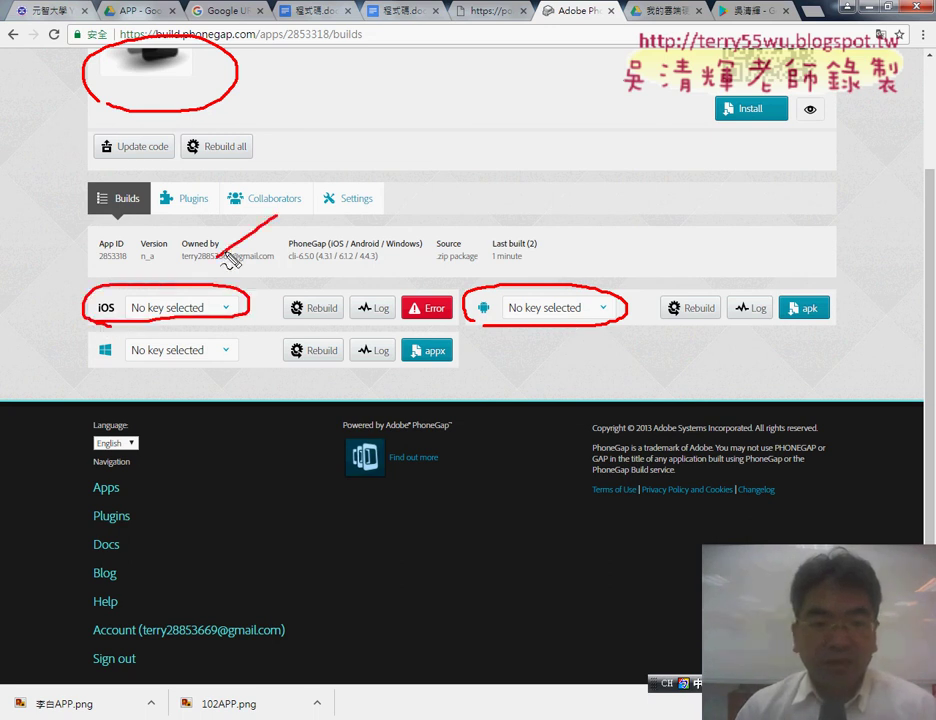
pyautogui.moveTo(464, 339); pyautogui.dragTo(397, 313)
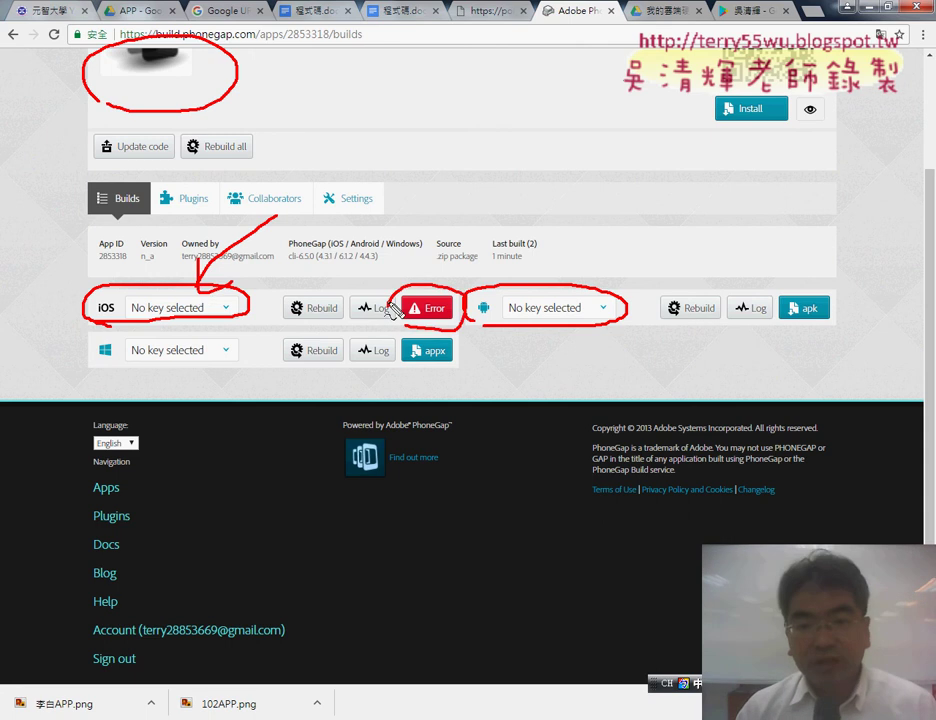
pyautogui.moveTo(434, 222)
pyautogui.mouseDown()
pyautogui.moveTo(430, 285)
pyautogui.moveTo(441, 272)
pyautogui.mouseUp()
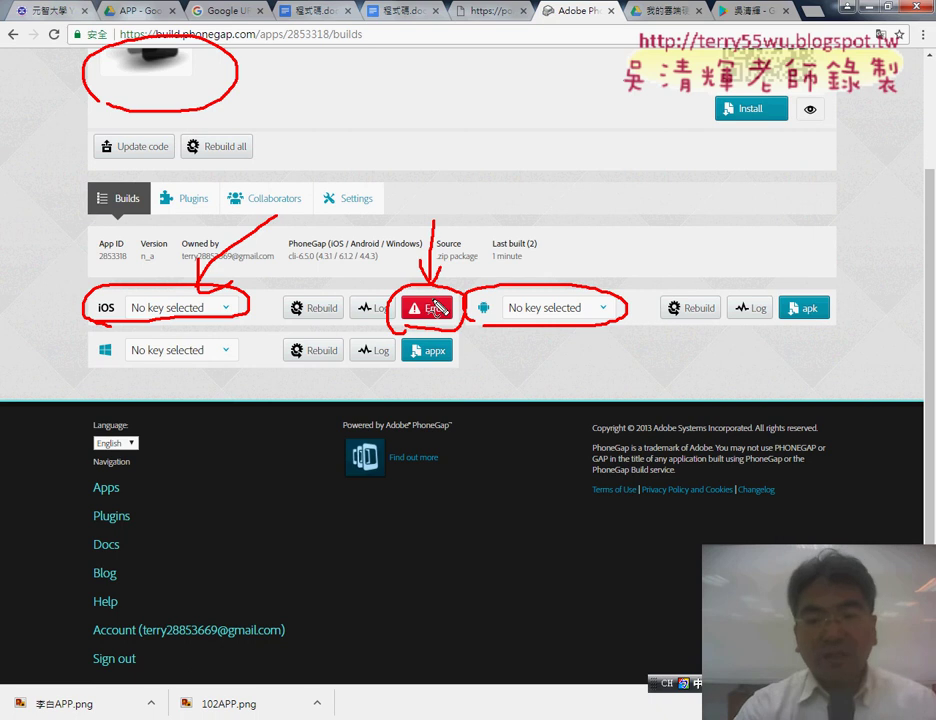
pyautogui.press('Escape')
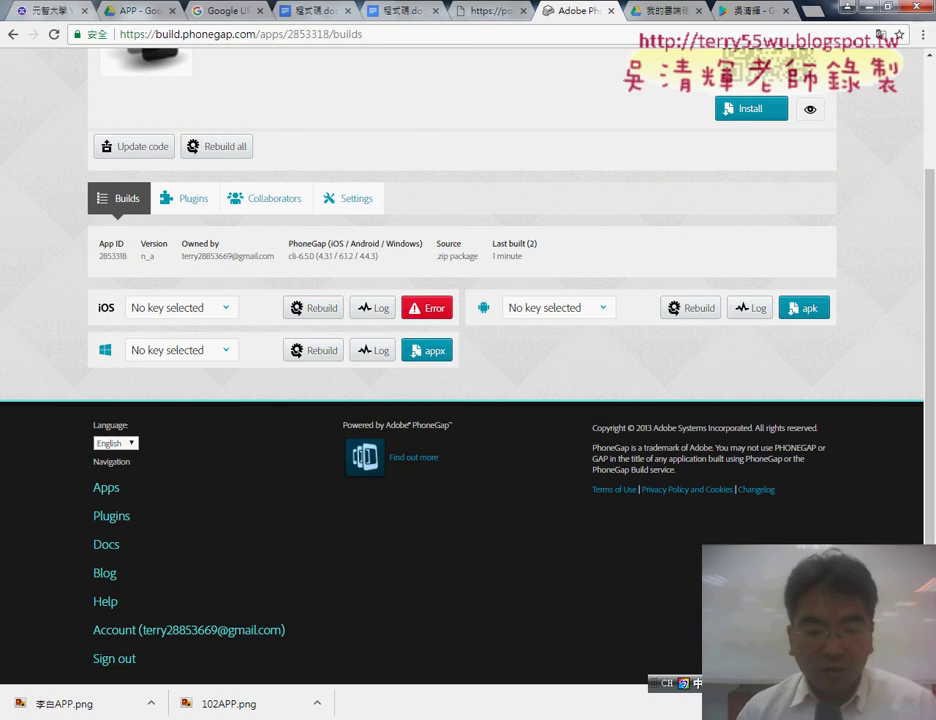
# - Return to the earlier Google results and search for APP 開發教學
pyautogui.moveTo(45, 712)
pyautogui.click(92, 659)
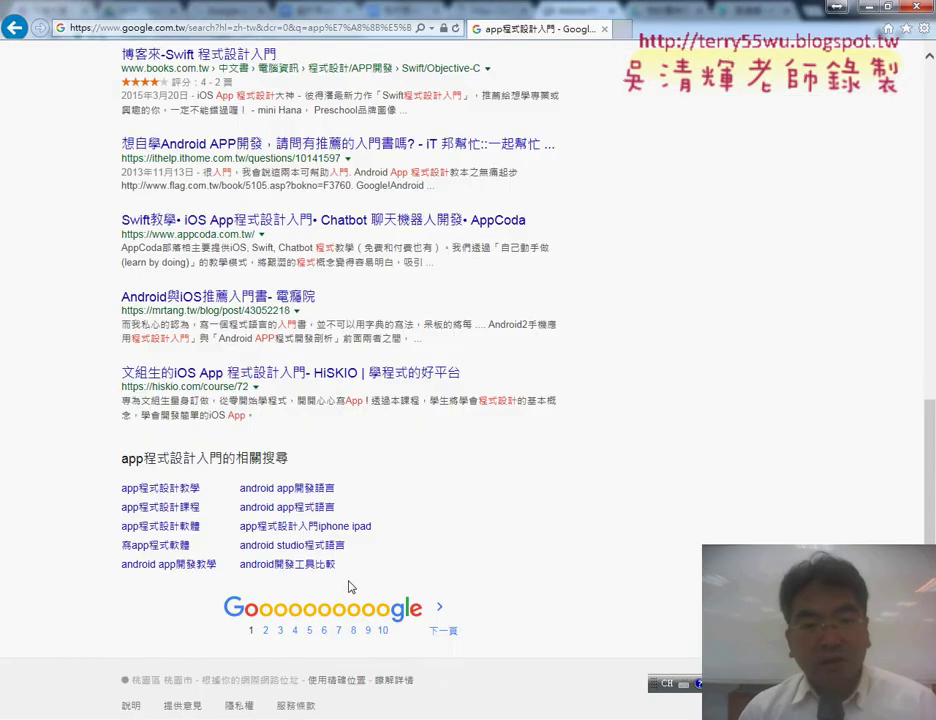
pyautogui.scroll(2, 487, 566)
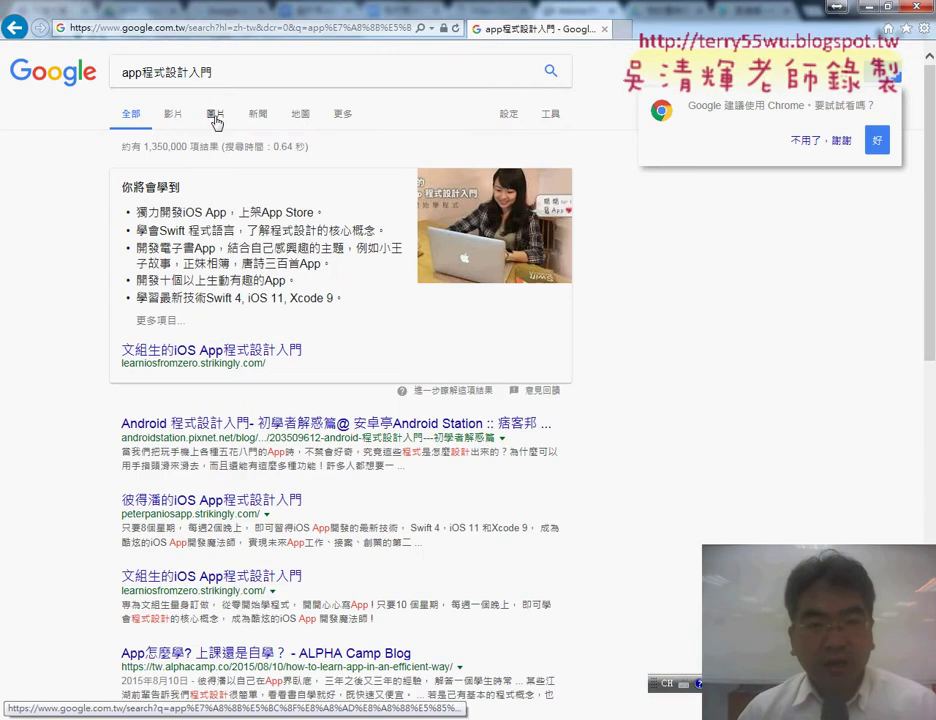
pyautogui.click(17, 30)
pyautogui.scroll(5, 50, 242)
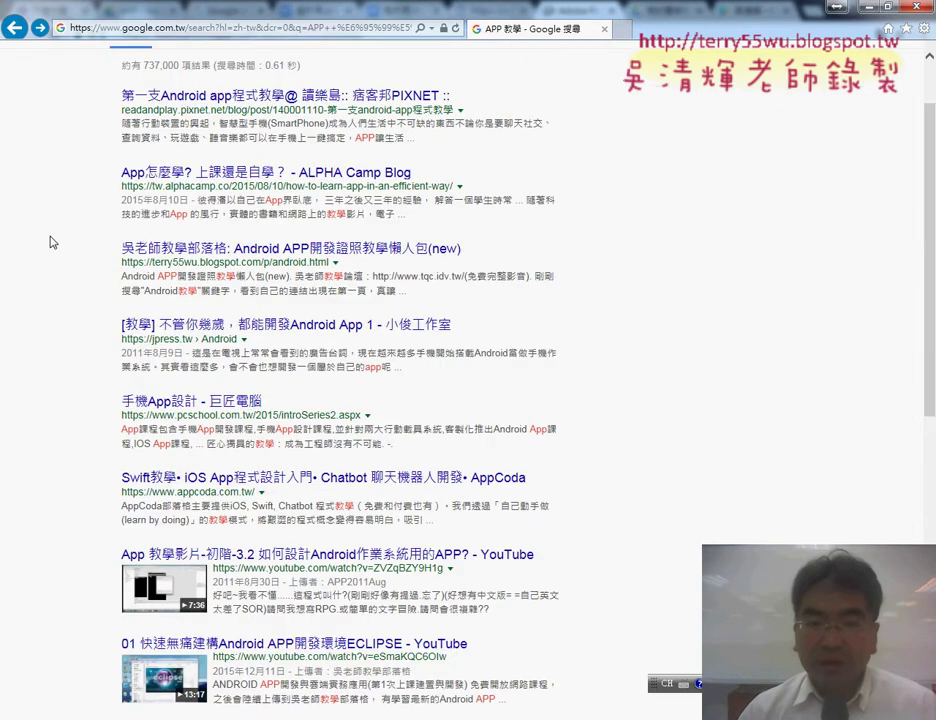
pyautogui.scroll(1, 165, 140)
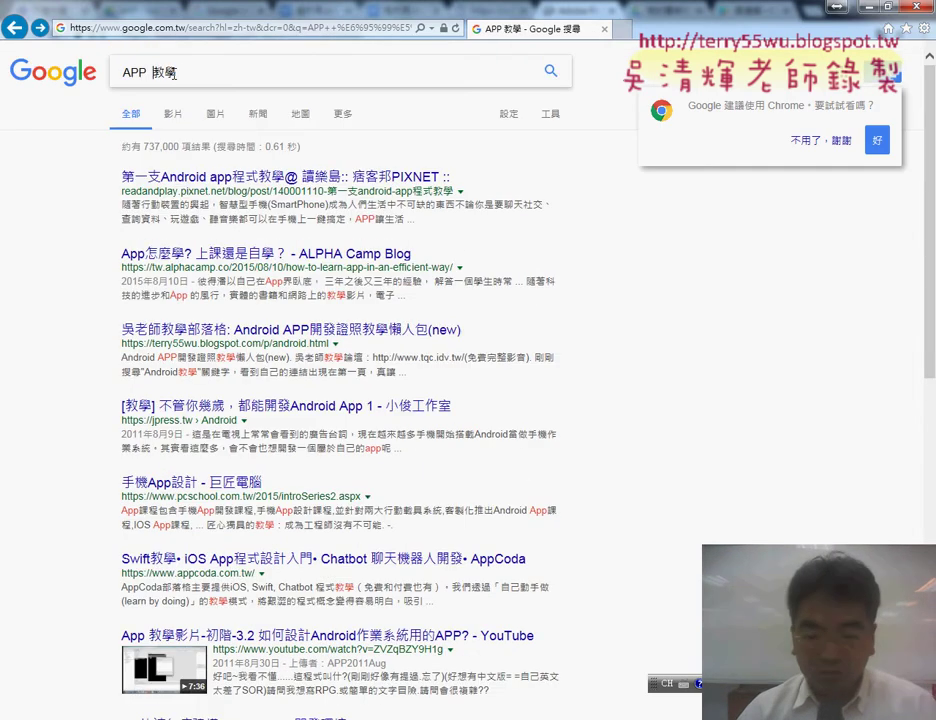
pyautogui.press('Left')
pyautogui.press('Left')
pyautogui.write('v')
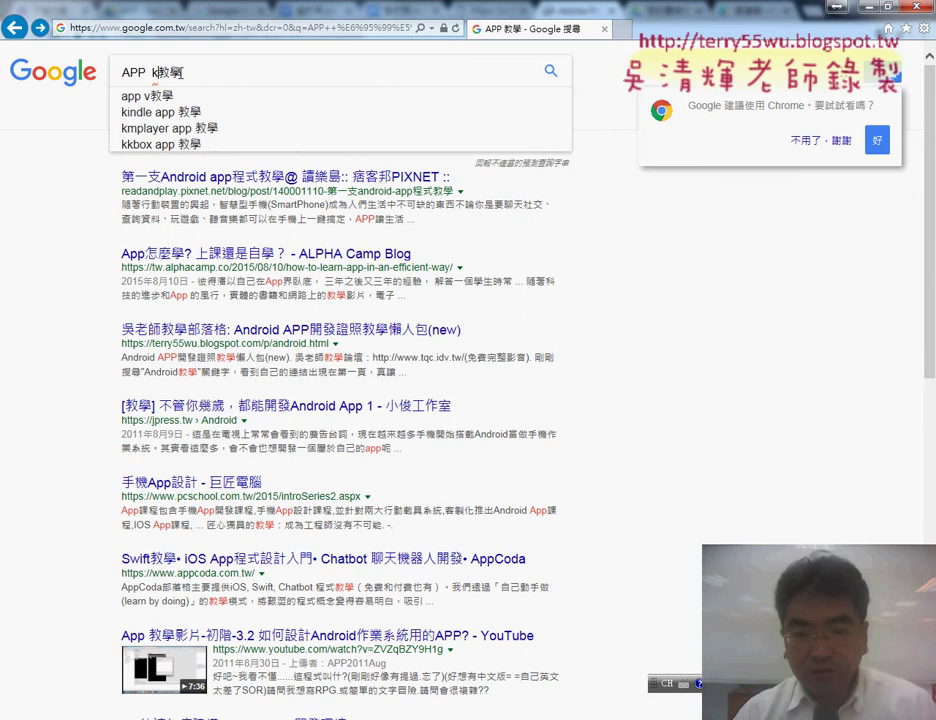
pyautogui.press('BackSpace')
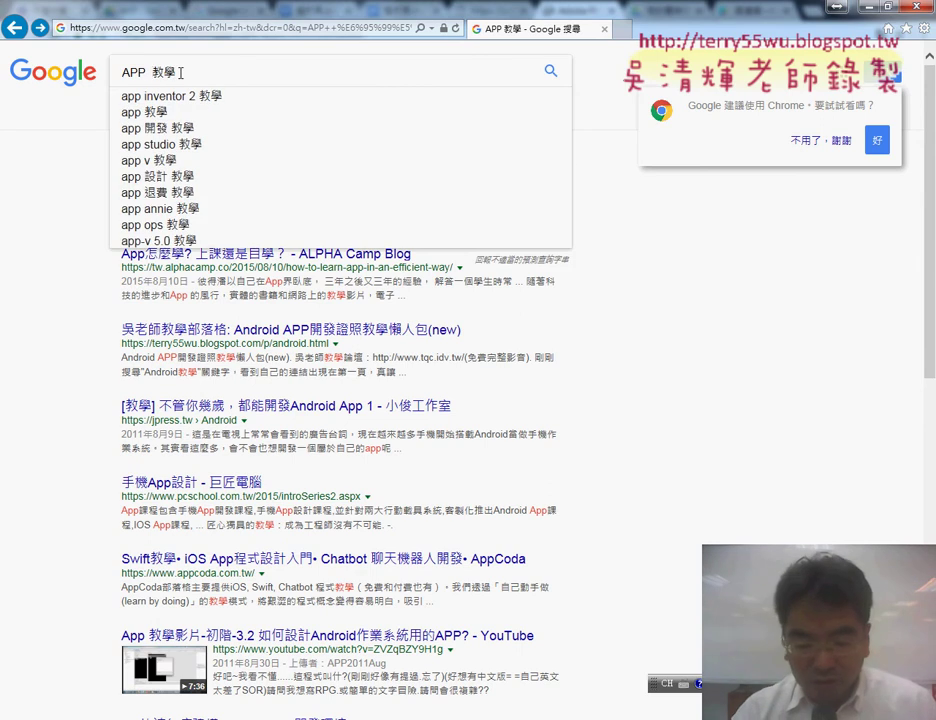
pyautogui.hotkey('ctrl', 'space')
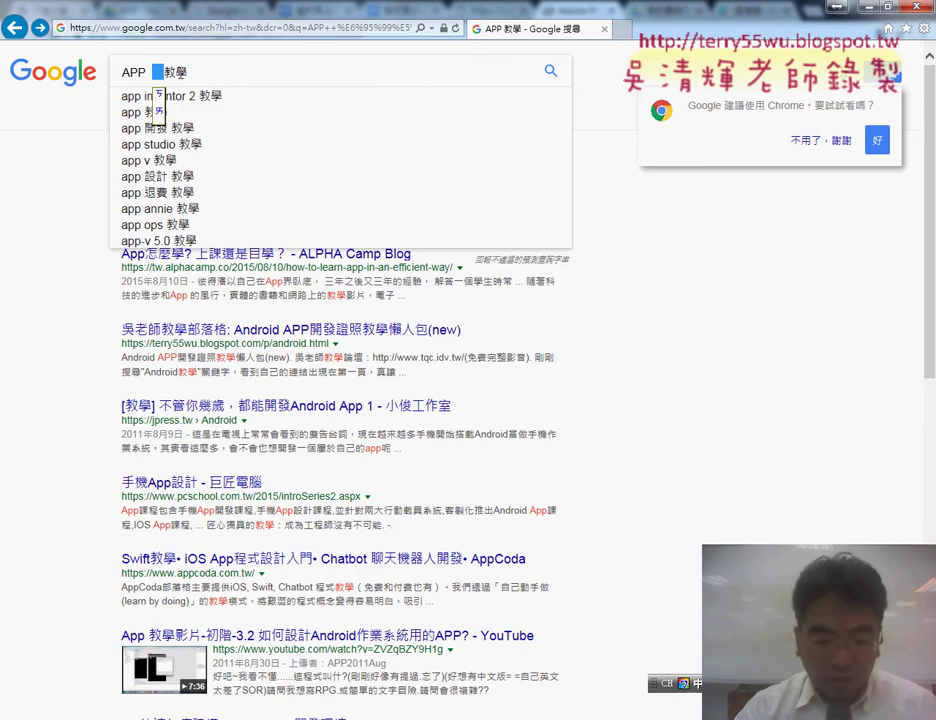
pyautogui.write('開發')
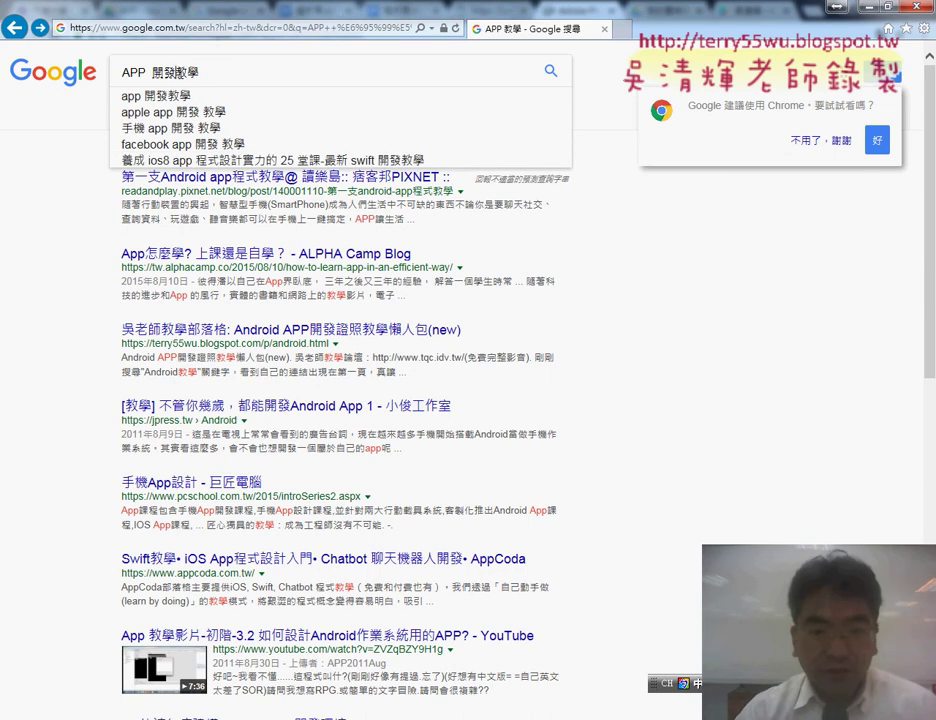
pyautogui.press('Return')
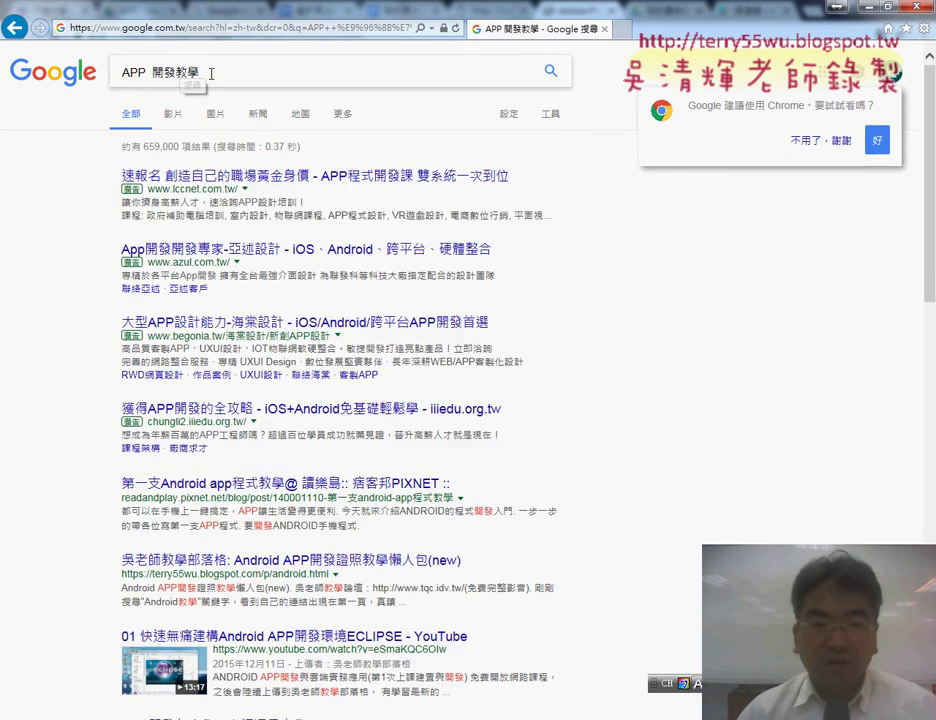
# - Search APP 教學 again and open the Android APP開發證照教學懶人包(new) blog result
pyautogui.scroll(-3, 622, 344)
pyautogui.scroll(-1, 622, 344)
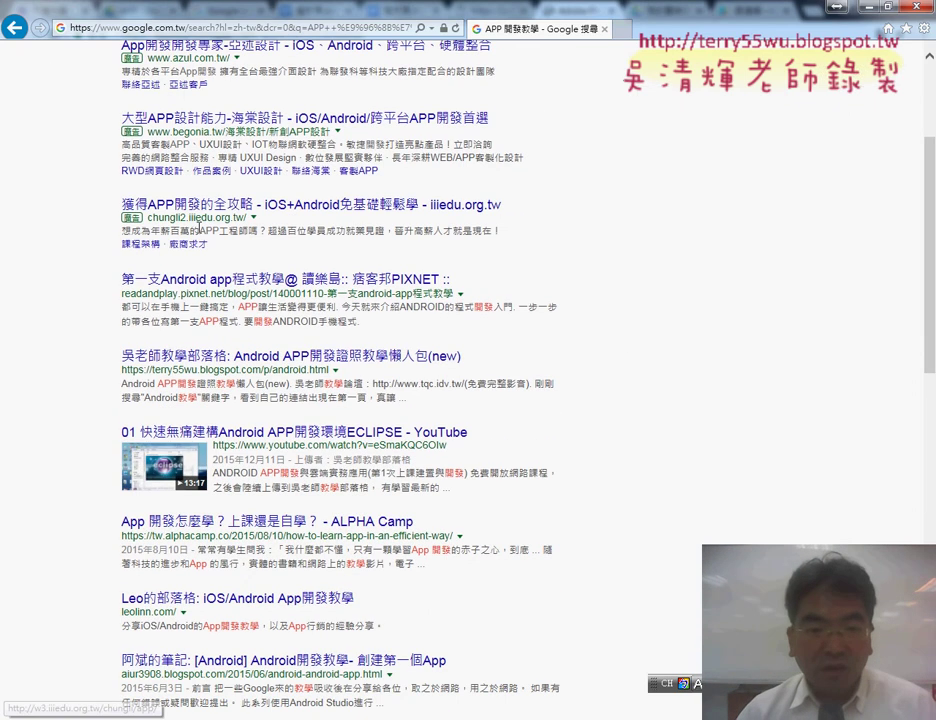
pyautogui.scroll(-3, 240, 237)
pyautogui.scroll(-1, 240, 237)
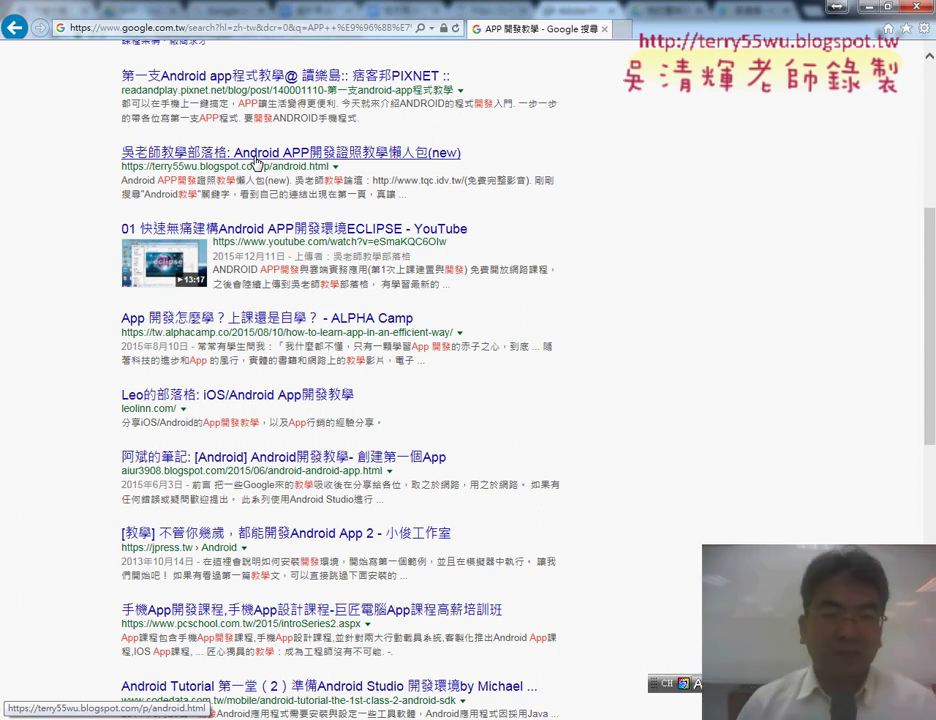
pyautogui.scroll(4, 256, 163)
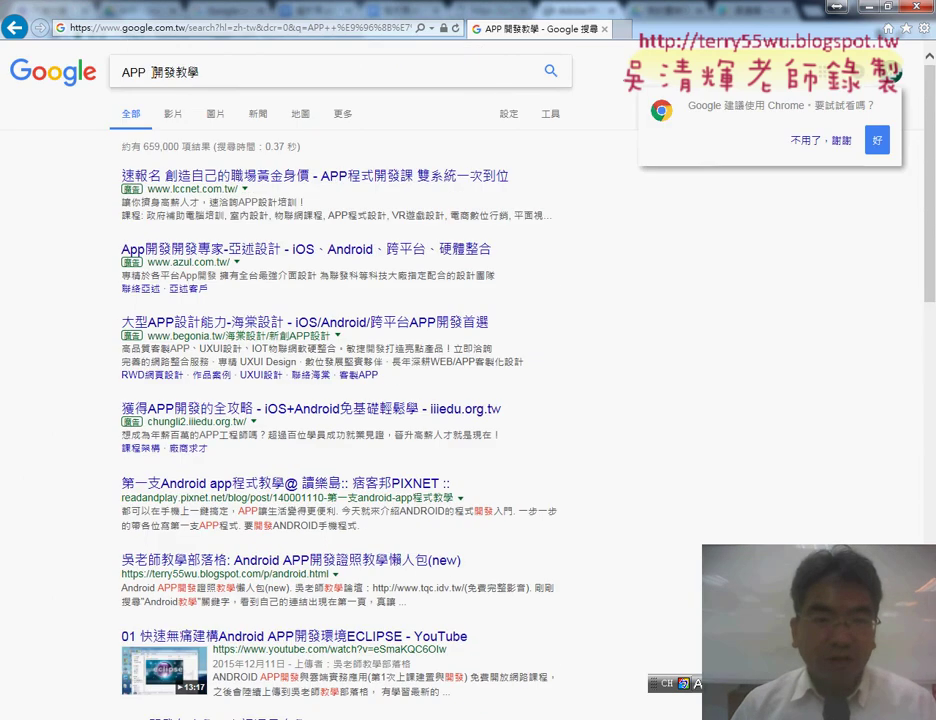
pyautogui.moveTo(152, 72); pyautogui.dragTo(176, 73)
pyautogui.press('BackSpace')
pyautogui.press('Return')
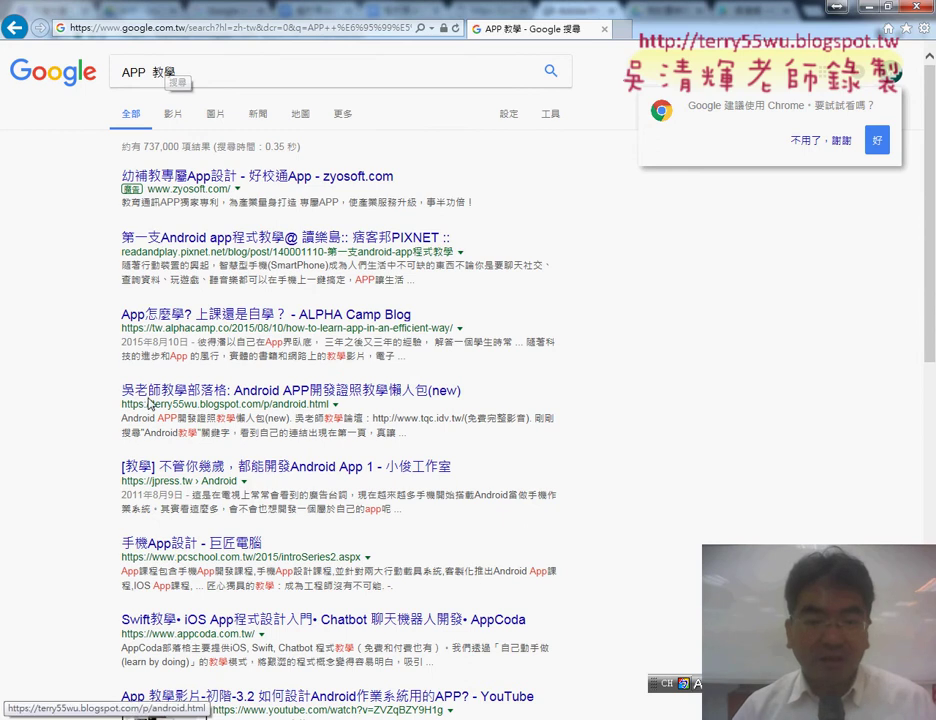
pyautogui.click(213, 397)
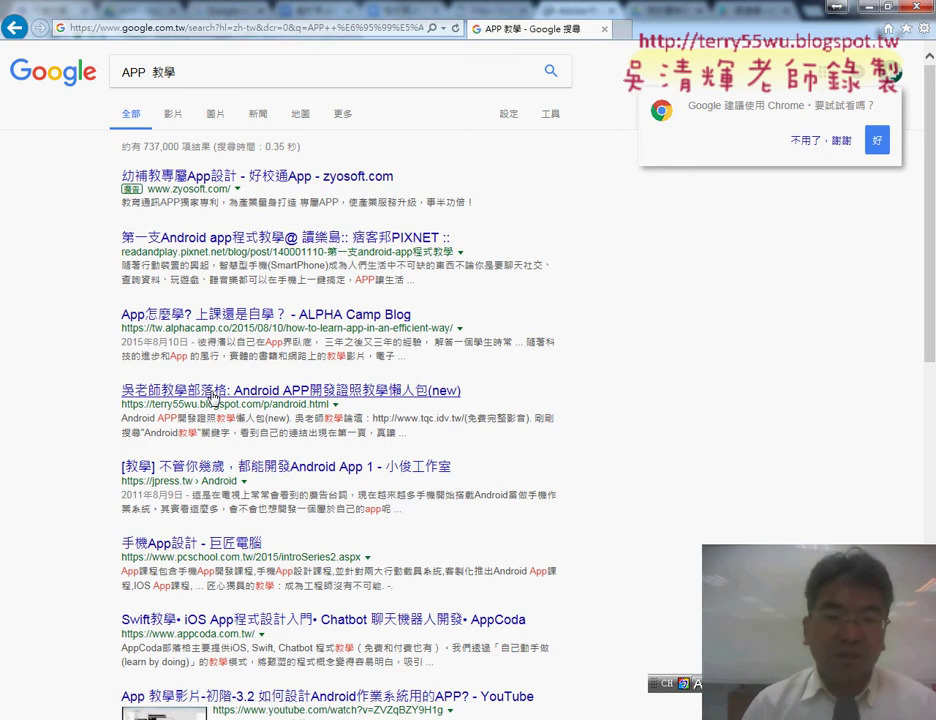
pyautogui.click(213, 397)
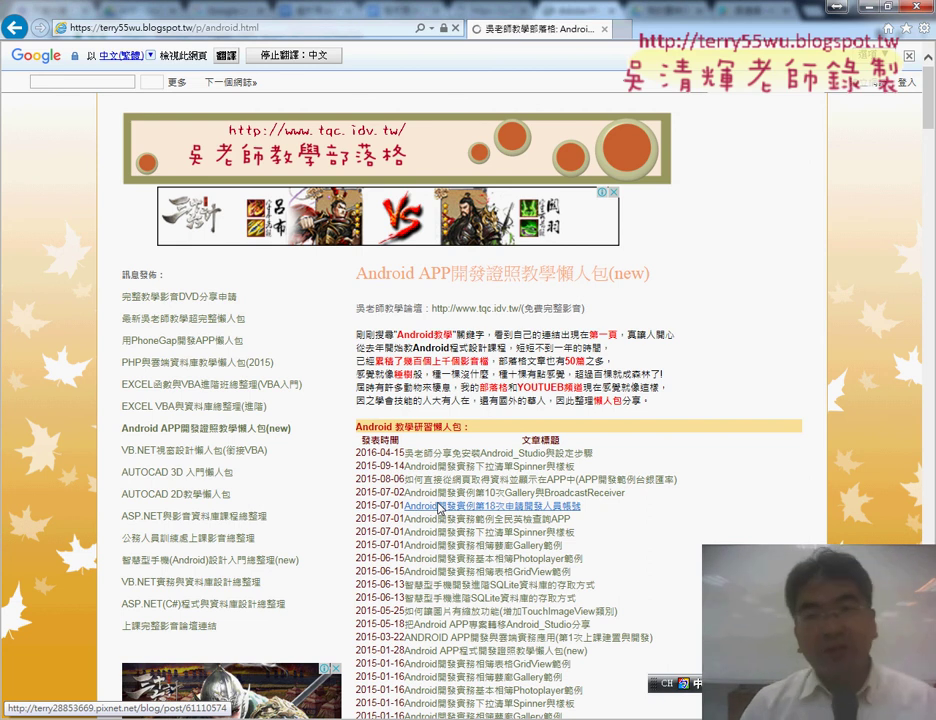
pyautogui.click(438, 508)
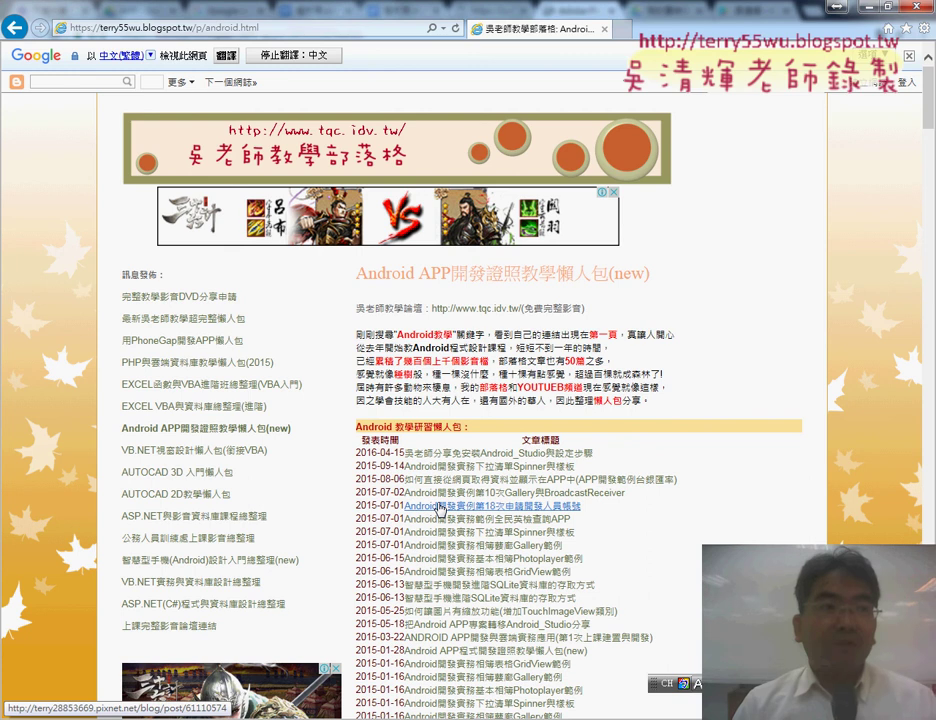
pyautogui.click(440, 508)
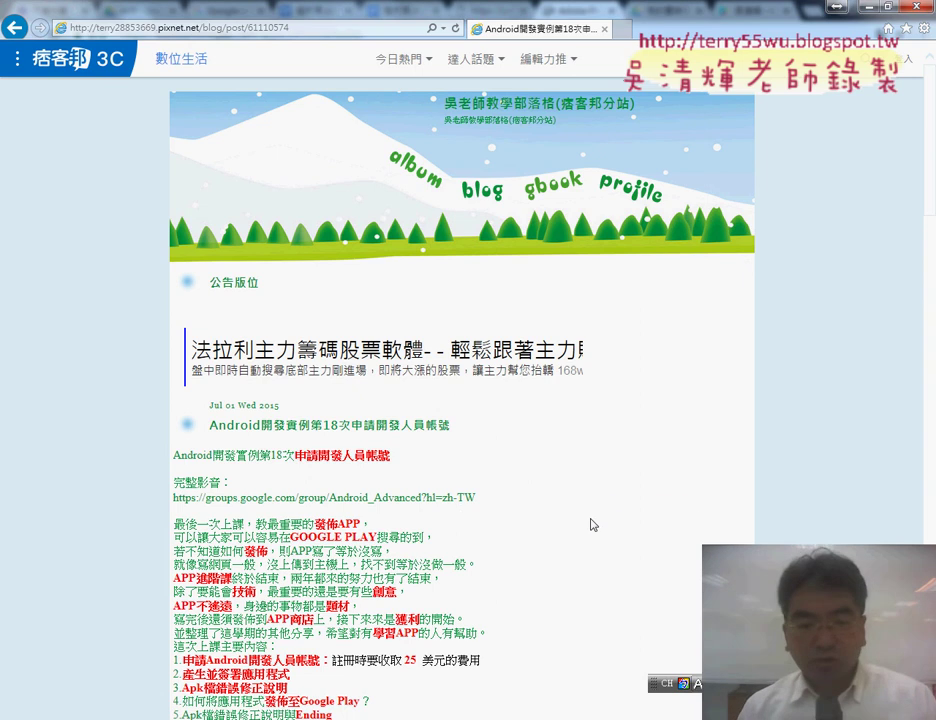
pyautogui.scroll(-2, 395, 454)
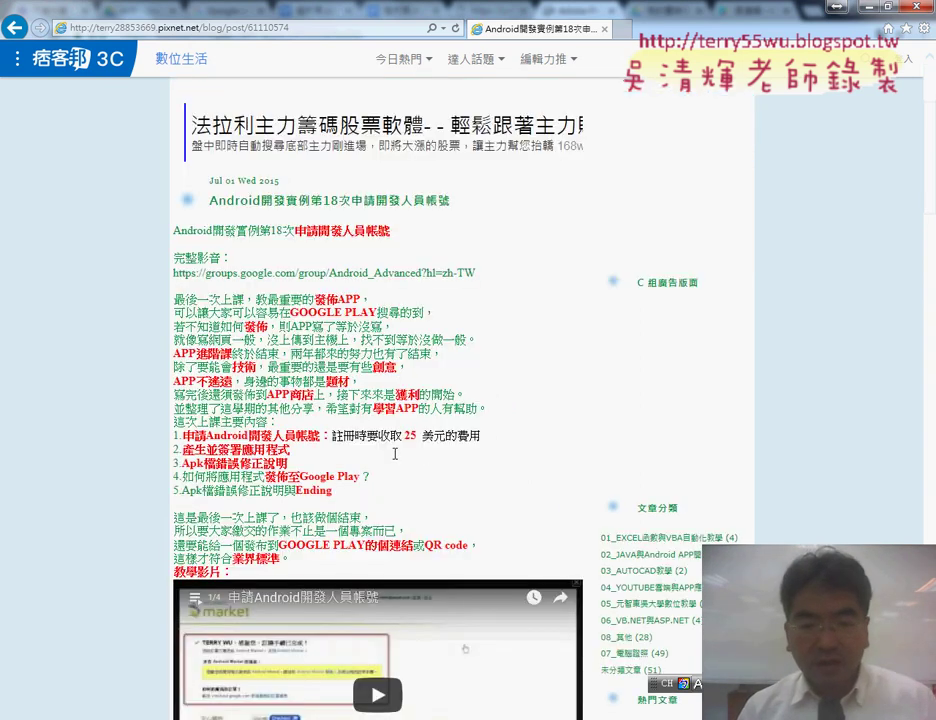
pyautogui.scroll(-1, 395, 454)
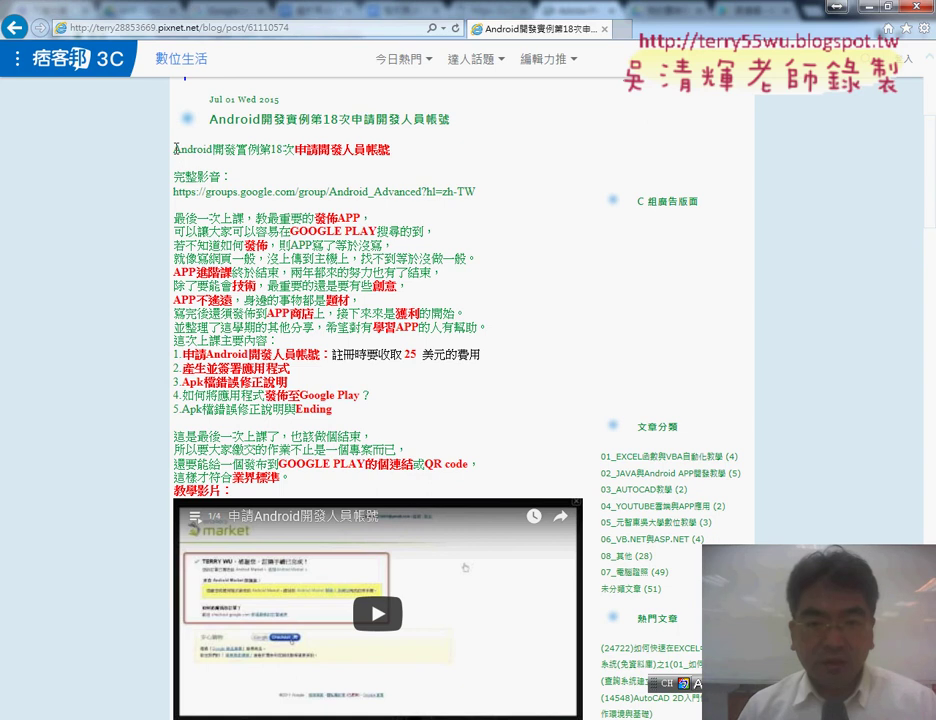
pyautogui.moveTo(175, 148); pyautogui.dragTo(352, 147)
pyautogui.rightClick(354, 154)
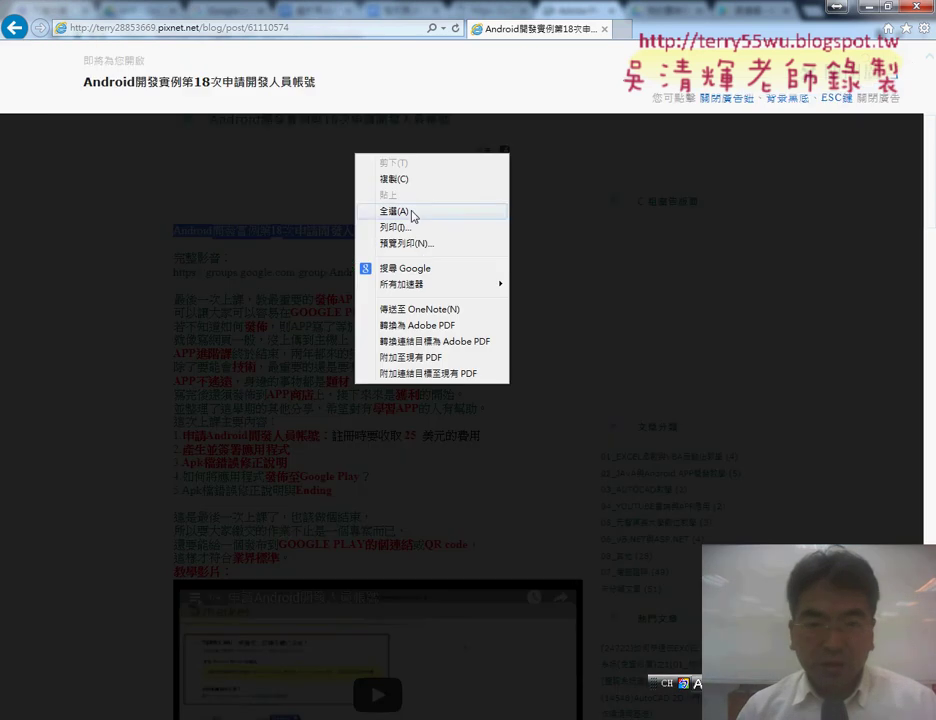
pyautogui.click(15, 28)
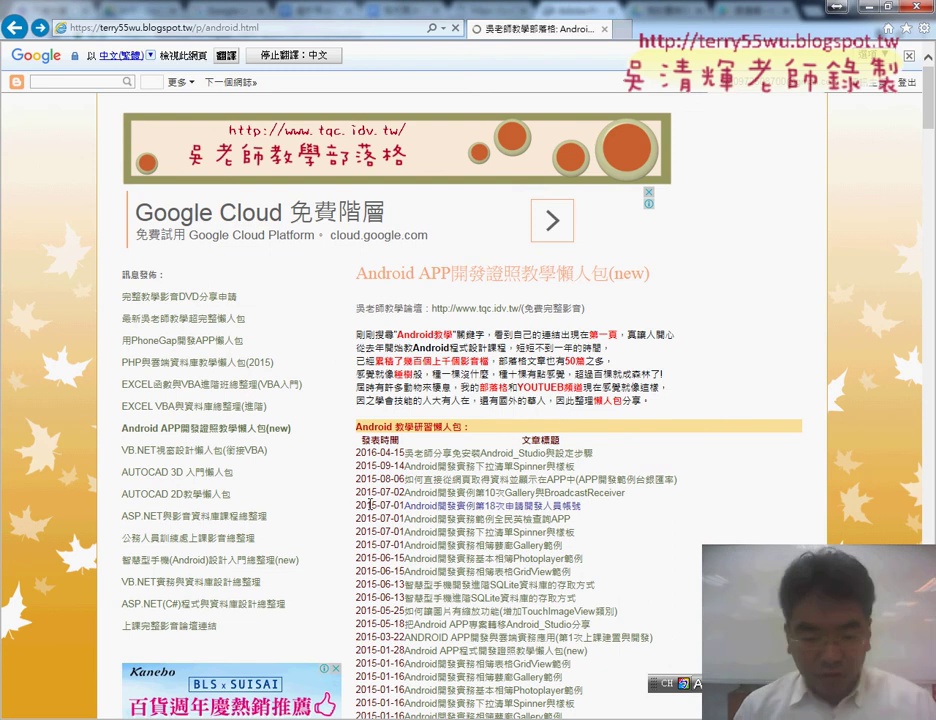
# - Search the copied 2015-07-01 entry title in a new tab and open the 28 六月2015 archive result
pyautogui.moveTo(360, 506); pyautogui.dragTo(582, 506)
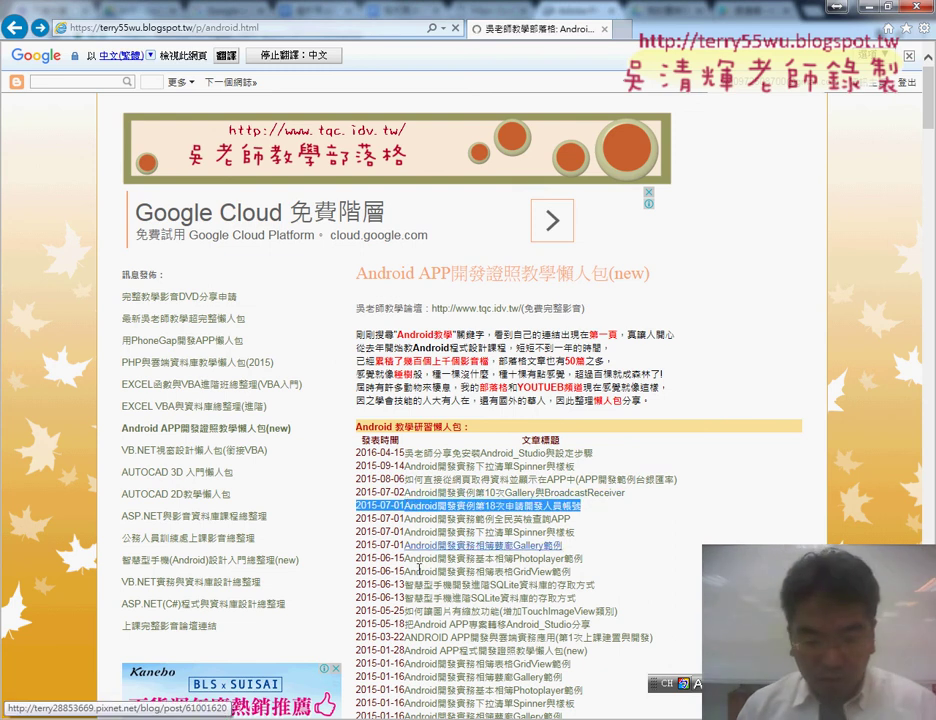
pyautogui.hotkey('alt', 'Tab')
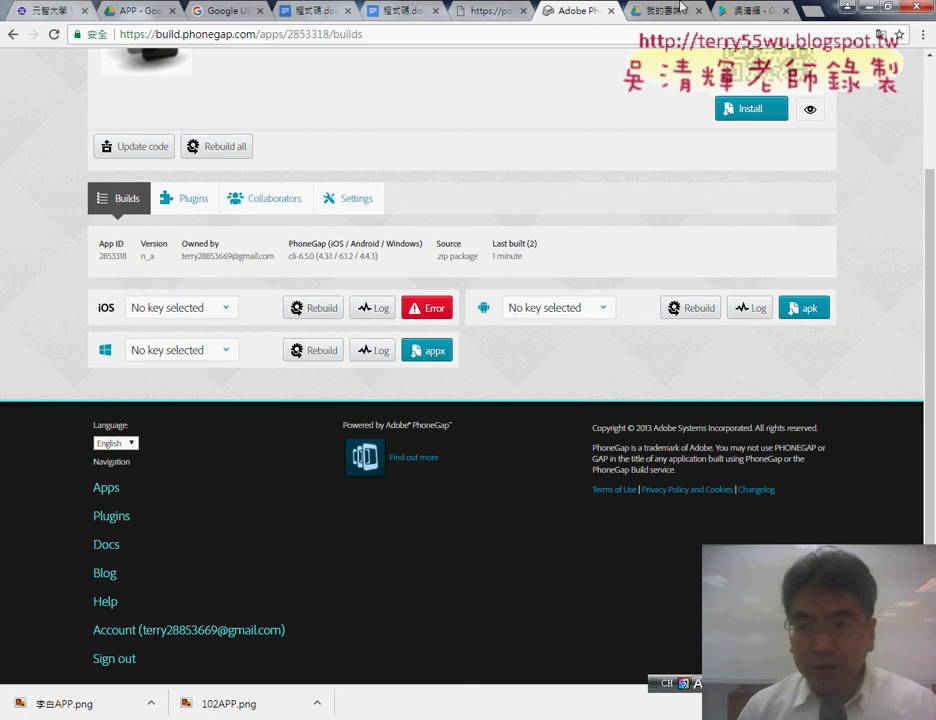
pyautogui.click(812, 12)
pyautogui.rightClick(560, 33)
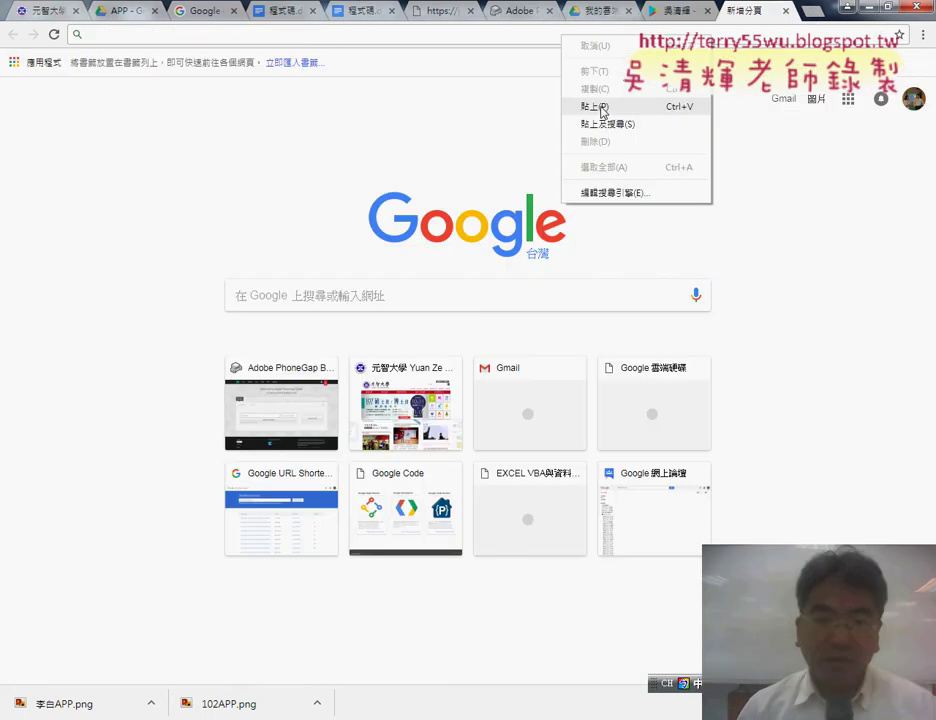
pyautogui.click(605, 121)
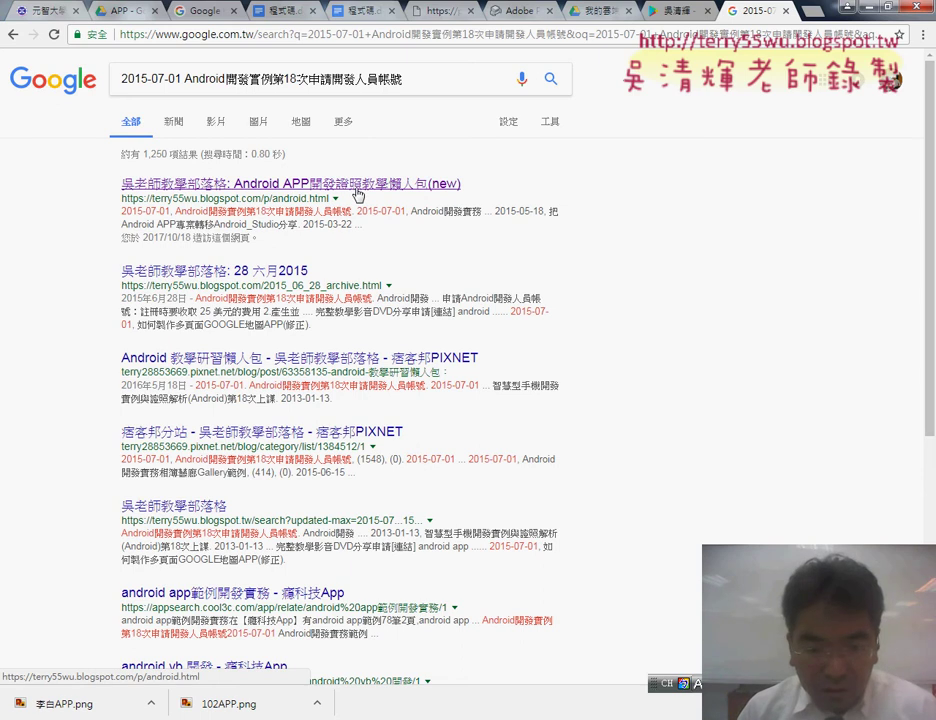
pyautogui.scroll(-3, 388, 288)
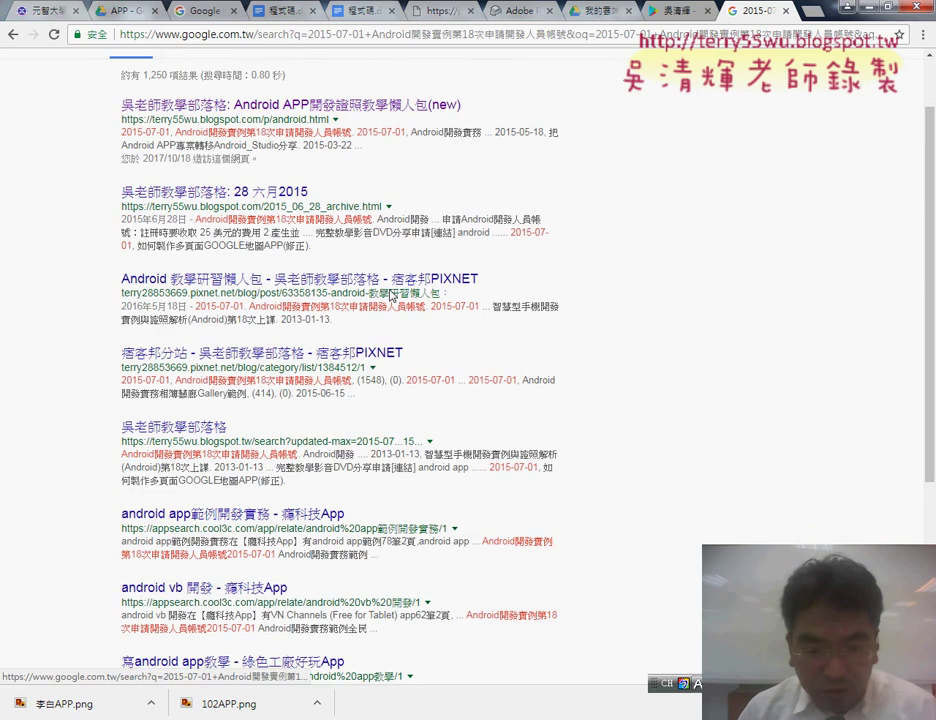
pyautogui.scroll(3, 390, 296)
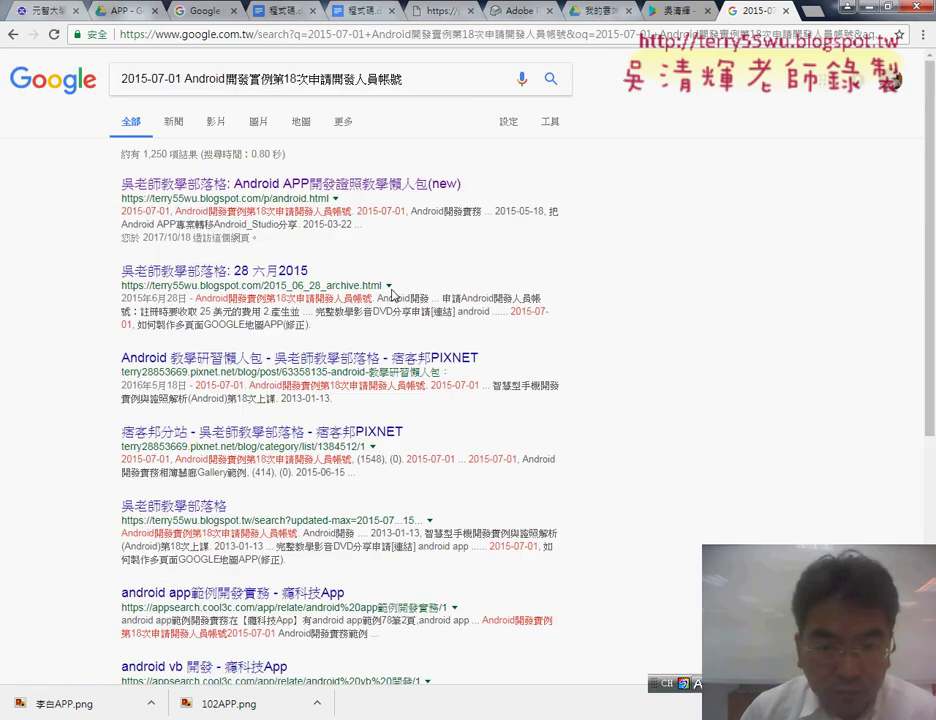
pyautogui.click(284, 271)
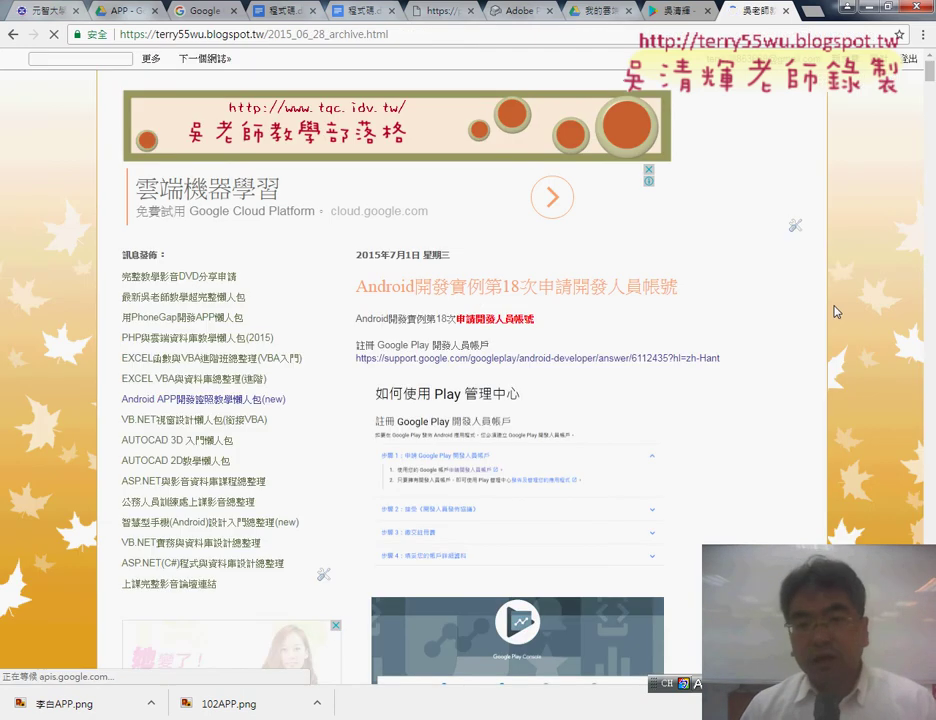
# - Reload the crashed archive page and copy its Google Play developer support link
pyautogui.scroll(-2, 413, 143)
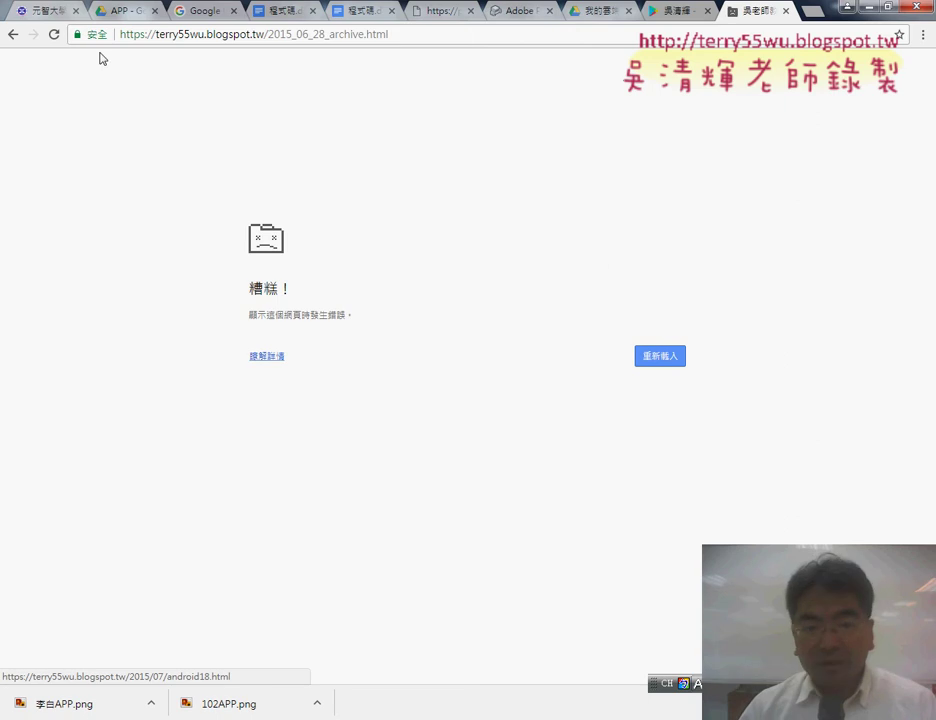
pyautogui.click(52, 34)
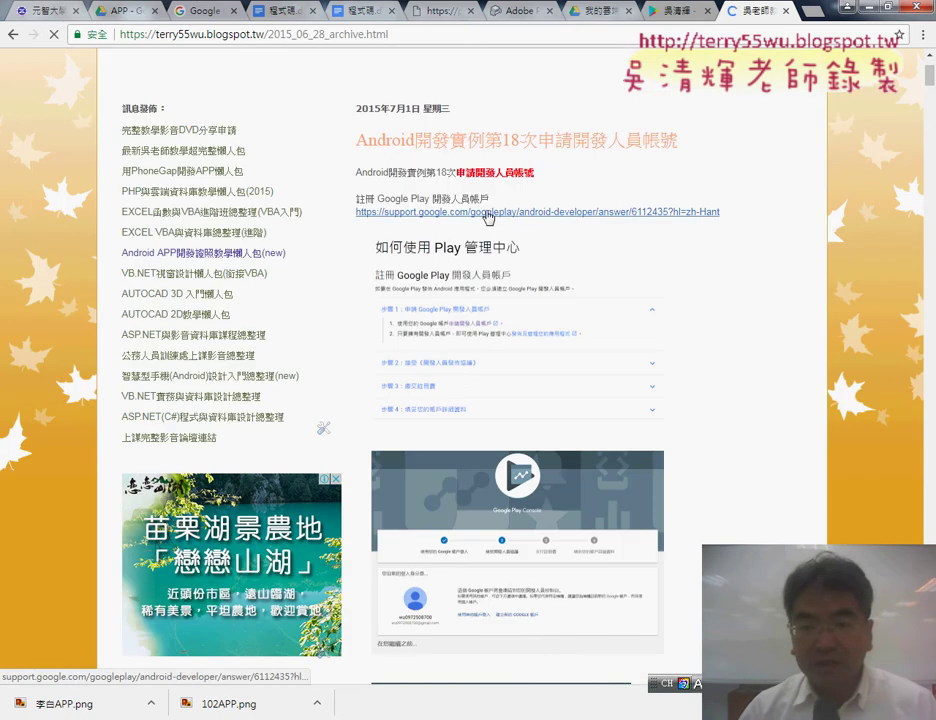
pyautogui.scroll(-4, 646, 261)
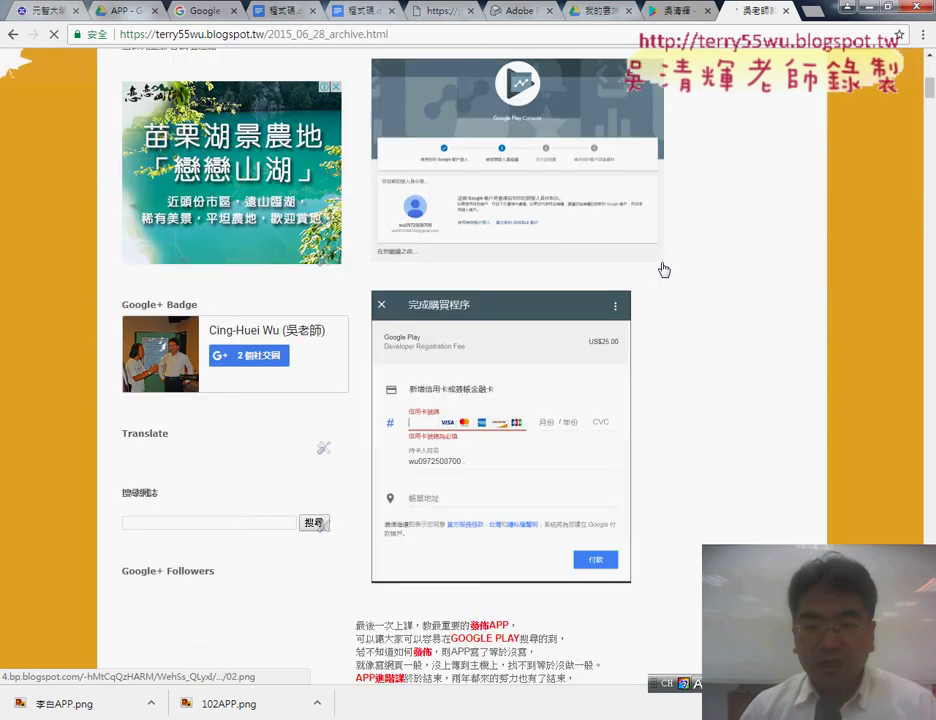
pyautogui.scroll(4, 629, 209)
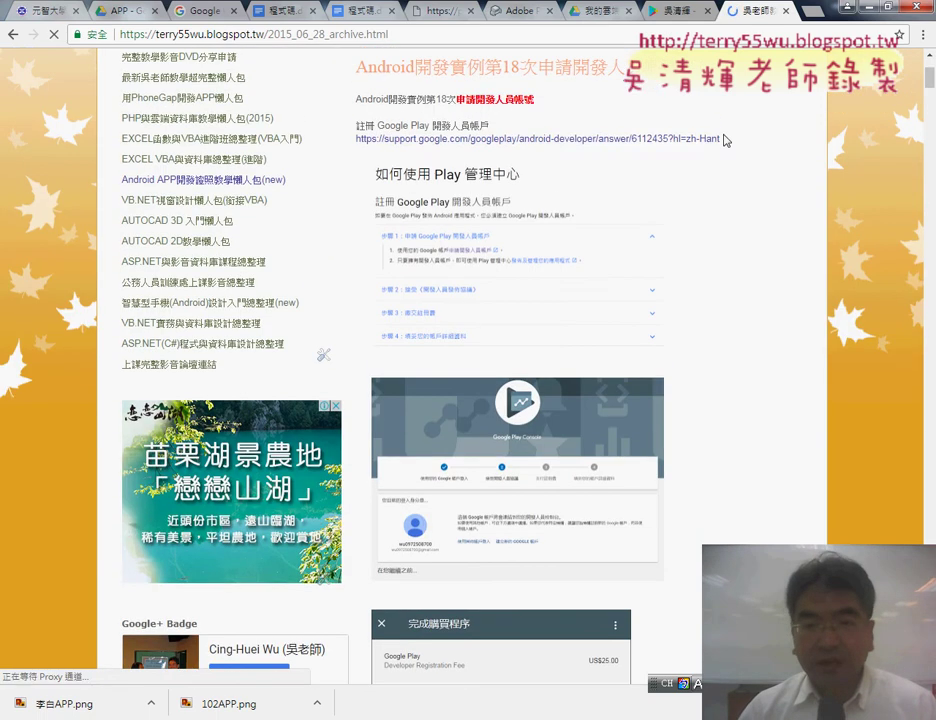
pyautogui.moveTo(726, 140); pyautogui.dragTo(360, 140)
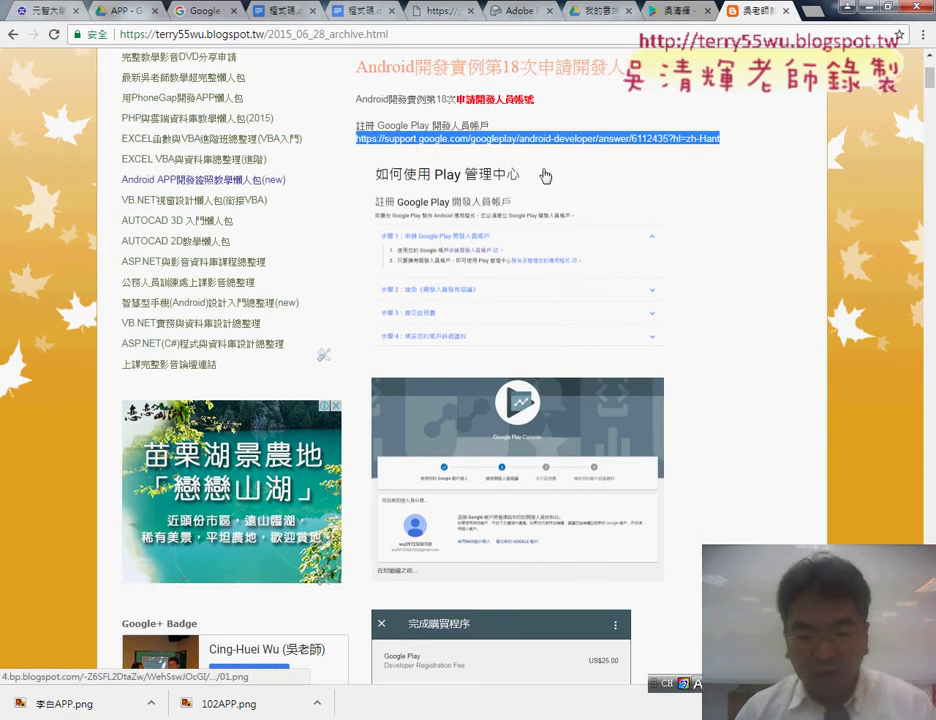
# - Paste the help page link into the blog window's address bar and load it
pyautogui.hotkey('alt', 'Tab')
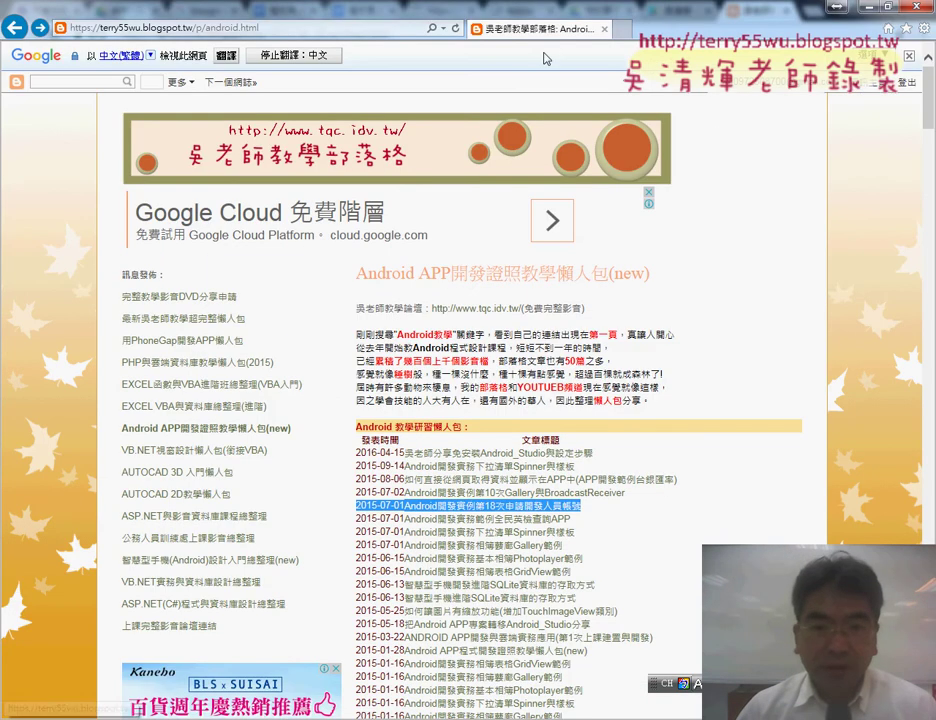
pyautogui.click(206, 21)
pyautogui.rightClick(208, 21)
pyautogui.click(330, 92)
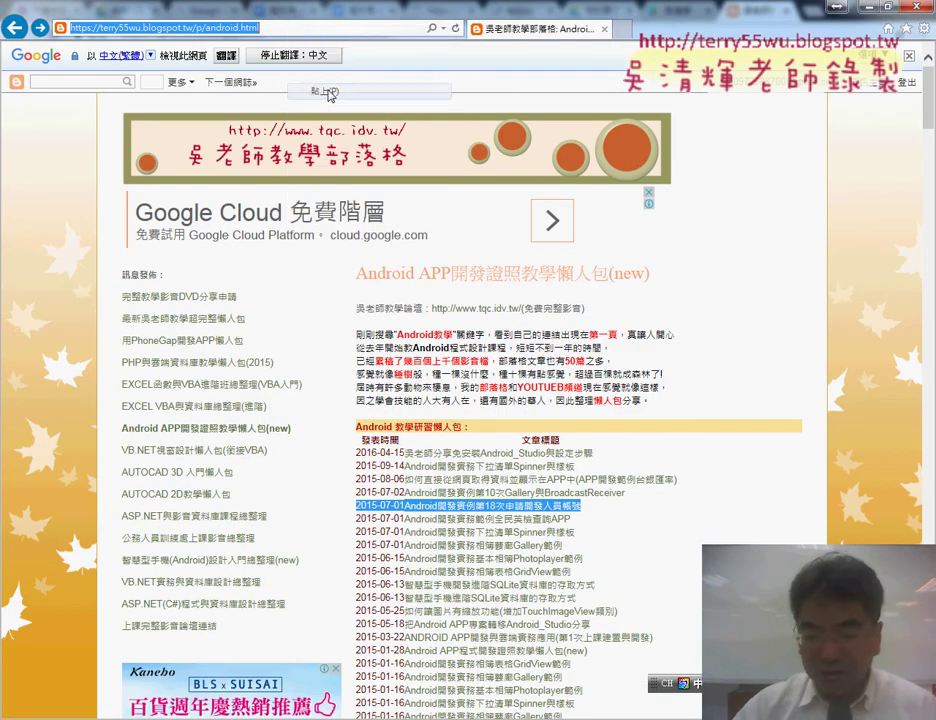
pyautogui.press('Return')
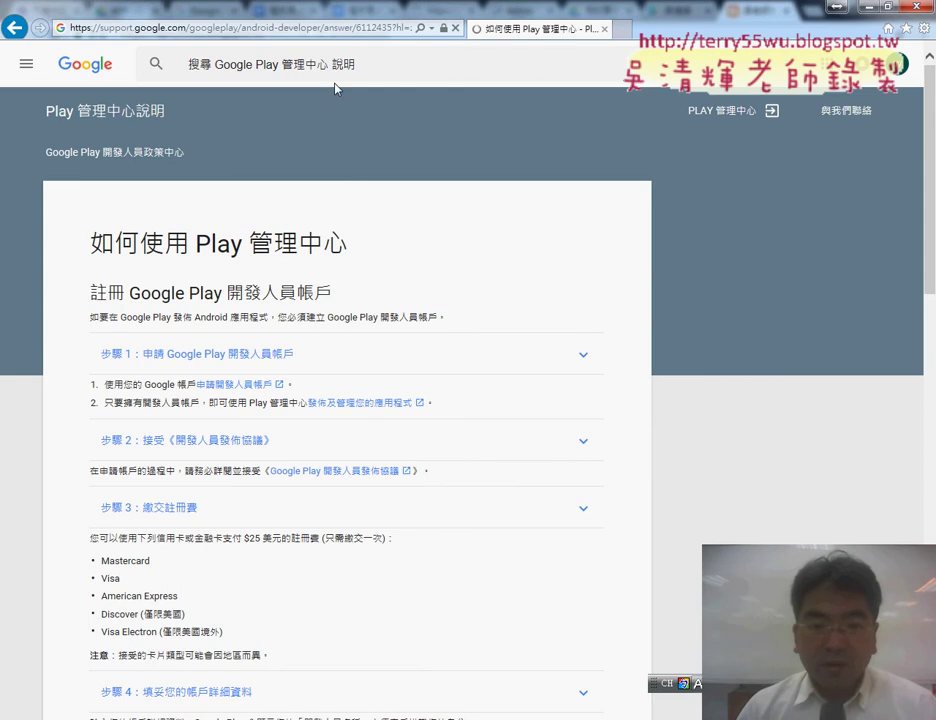
# - Highlight the registration fee wording, then open the developer signup link from Step 1
pyautogui.scroll(-2, 441, 354)
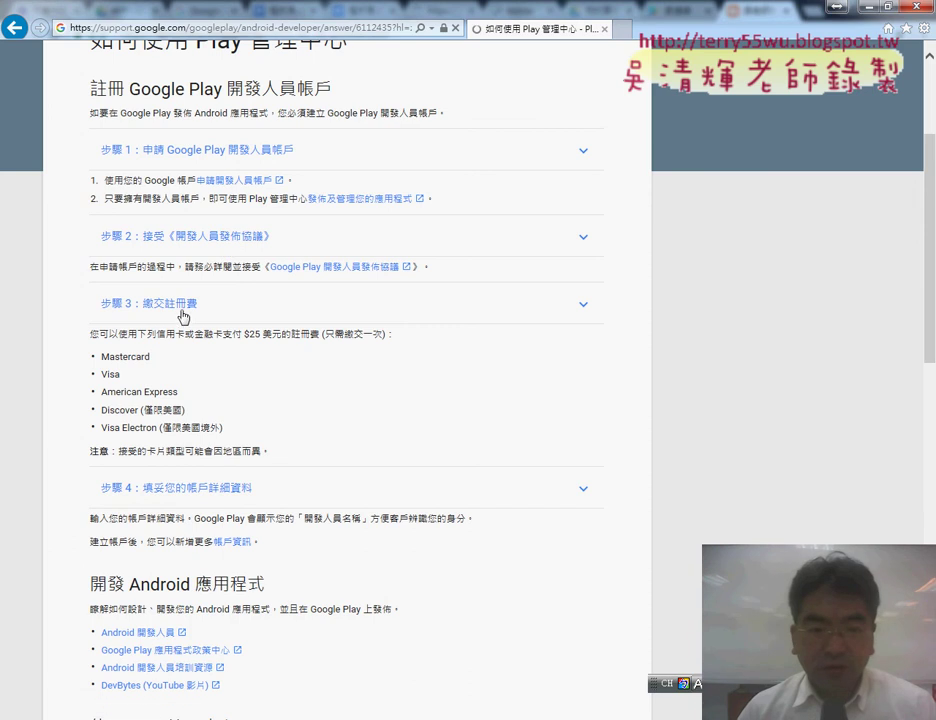
pyautogui.moveTo(196, 313); pyautogui.dragTo(163, 311)
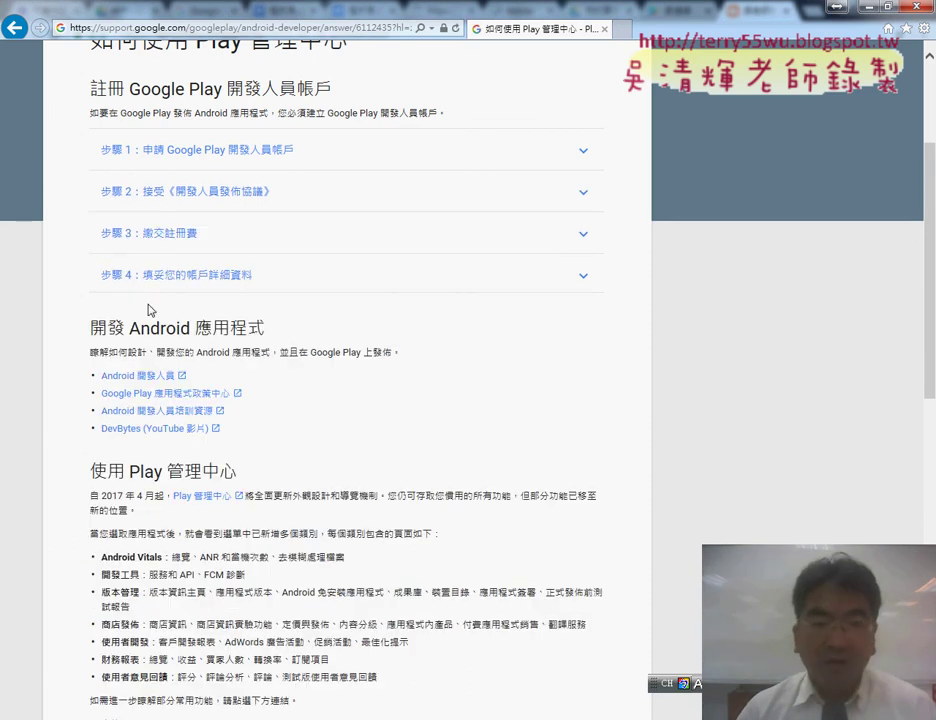
pyautogui.click(235, 152)
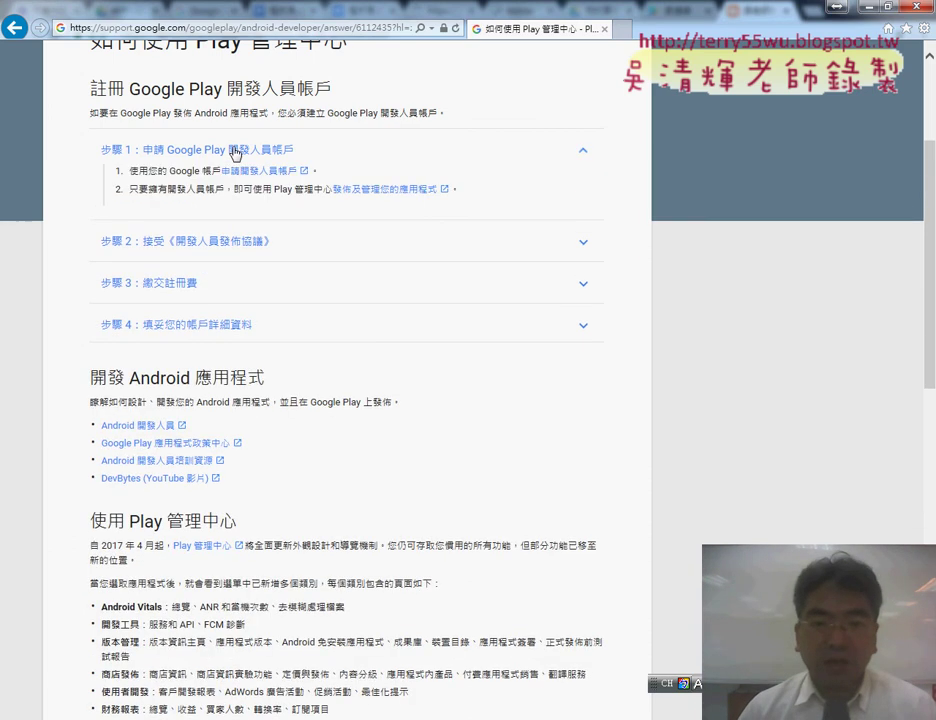
pyautogui.click(258, 172)
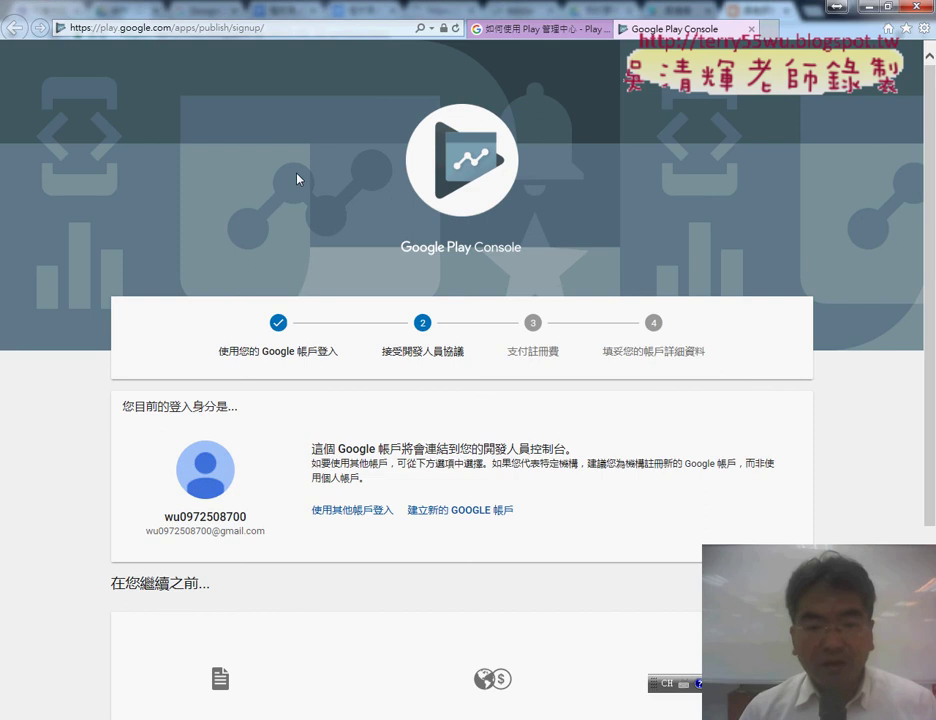
# - Accept the developer distribution agreement and proceed to the registration fee step
pyautogui.scroll(-3, 296, 220)
pyautogui.scroll(1, 225, 230)
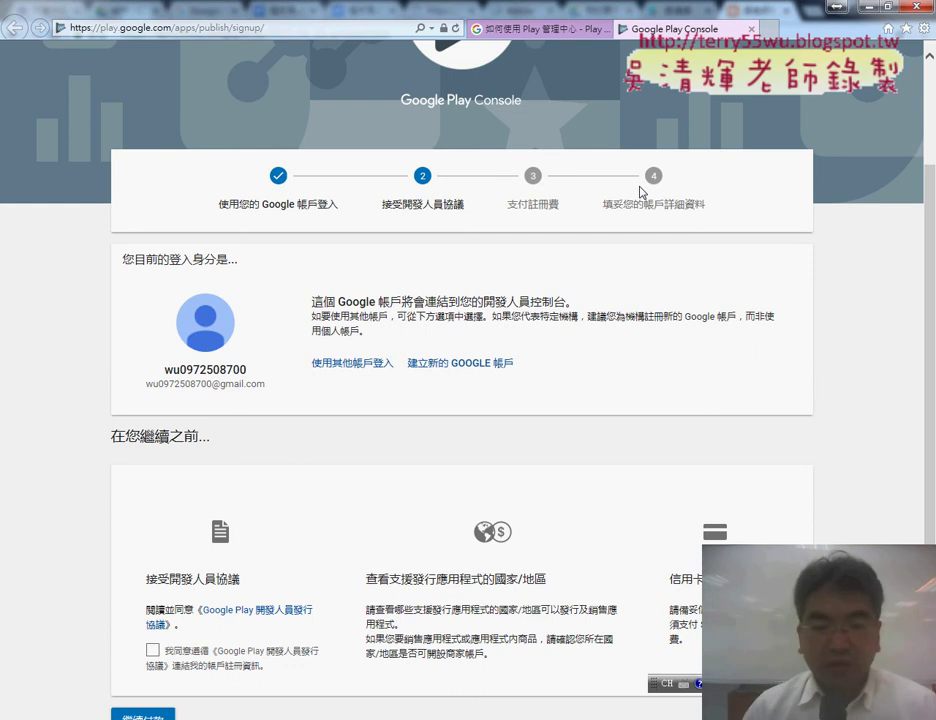
pyautogui.scroll(-1, 640, 192)
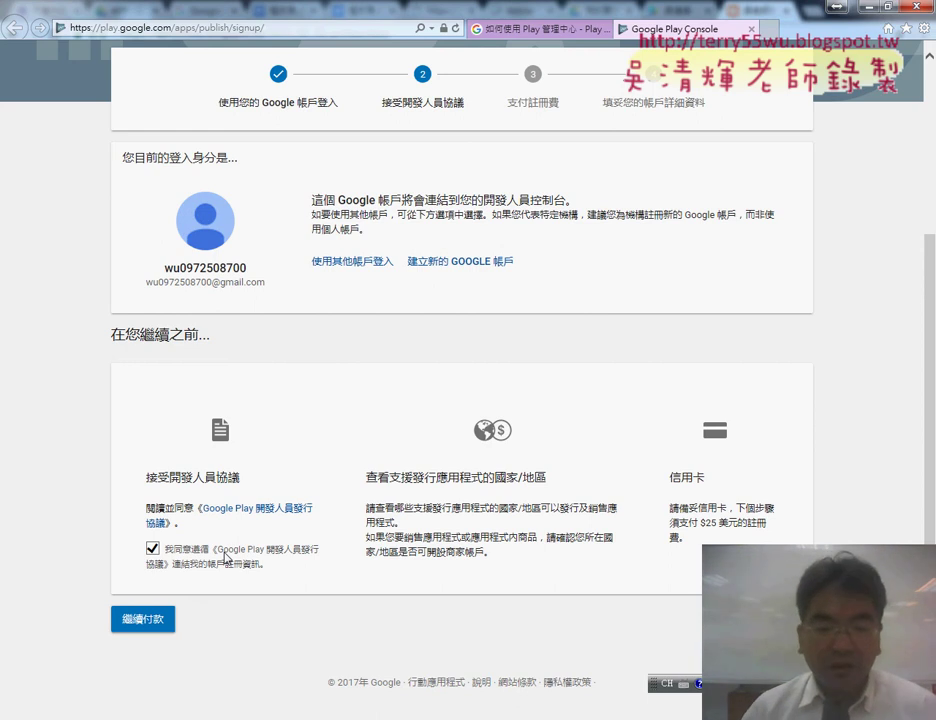
pyautogui.click(145, 622)
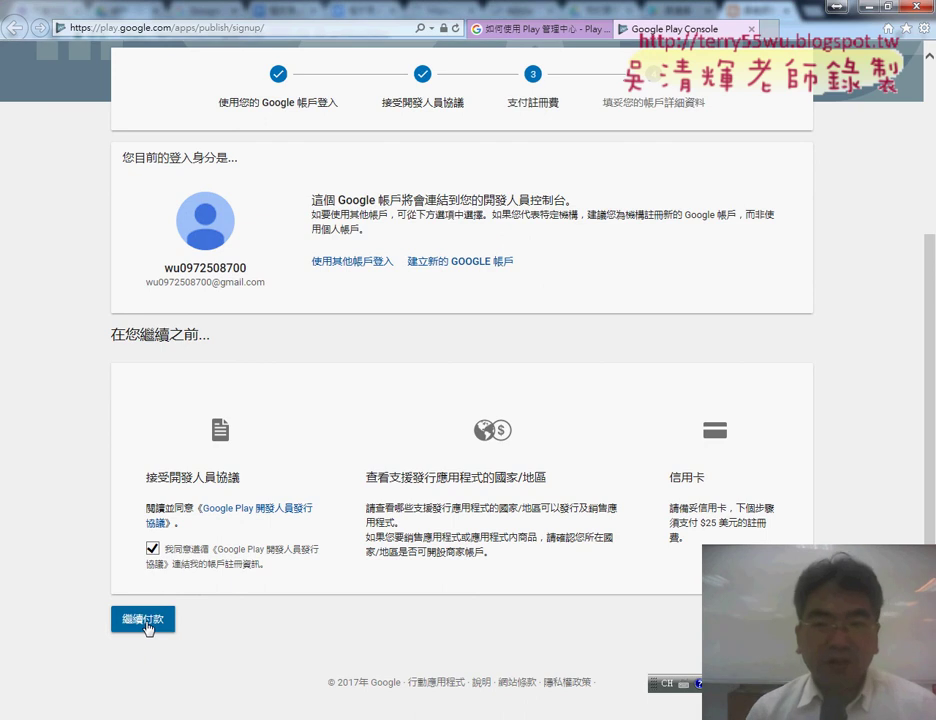
pyautogui.click(146, 621)
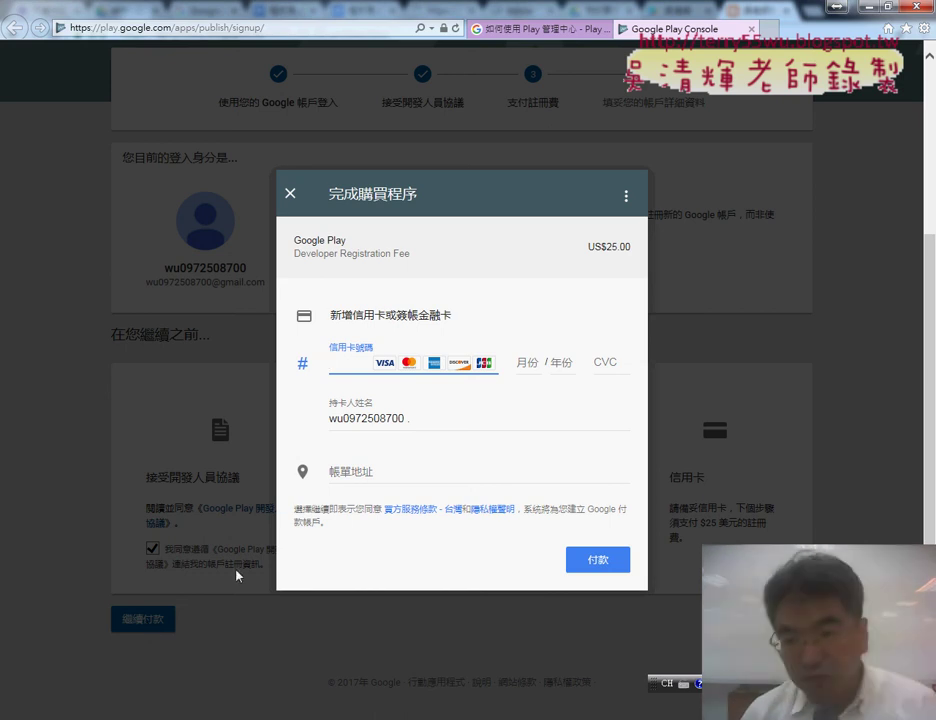
# - Highlight the US$25.00 registration fee, then minimize the Play Console window
pyautogui.moveTo(629, 246); pyautogui.dragTo(598, 248)
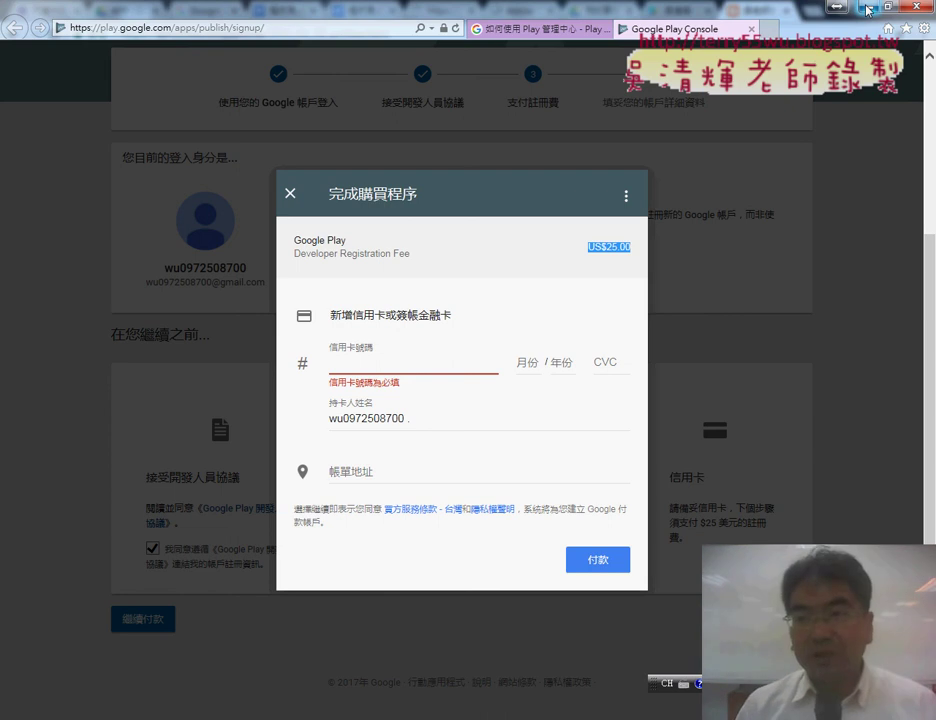
pyautogui.click(868, 10)
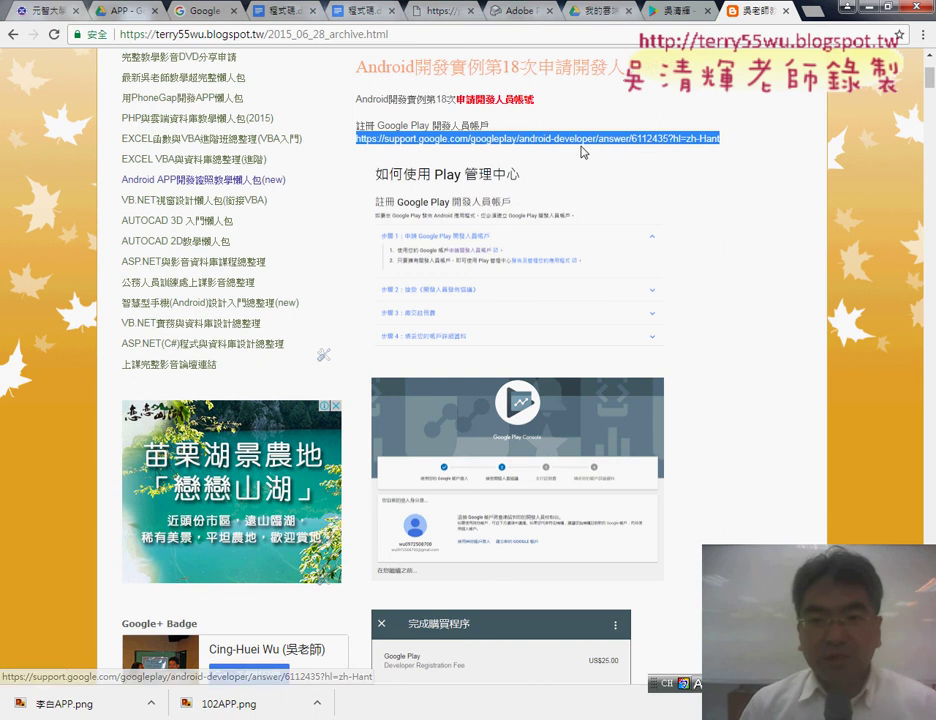
# - Switch to the PhoneGap Build tab and scroll to the top of PG Build App's builds
pyautogui.click(516, 13)
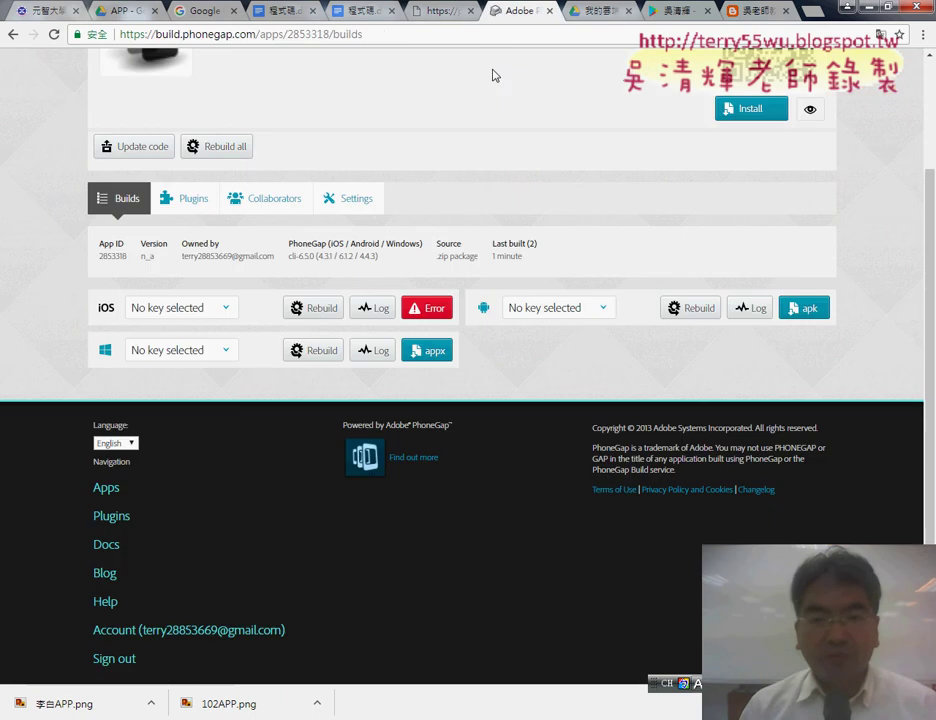
pyautogui.scroll(2, 589, 280)
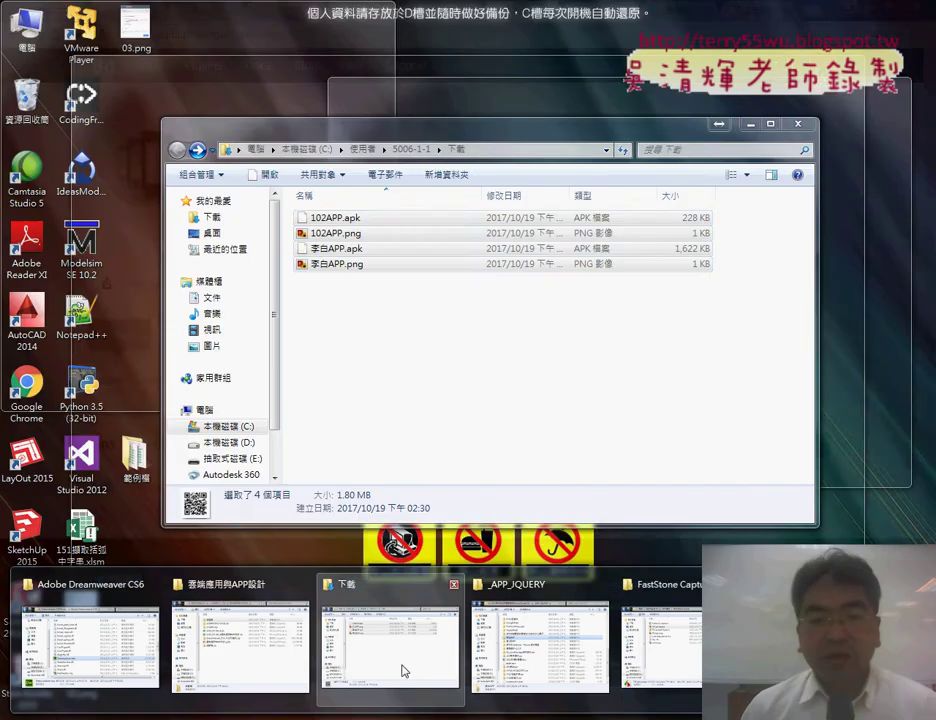
# - Rename 102APP.apk in Downloads to 102APP.zip, confirming the extension change warning
pyautogui.click(405, 671)
pyautogui.click(392, 343)
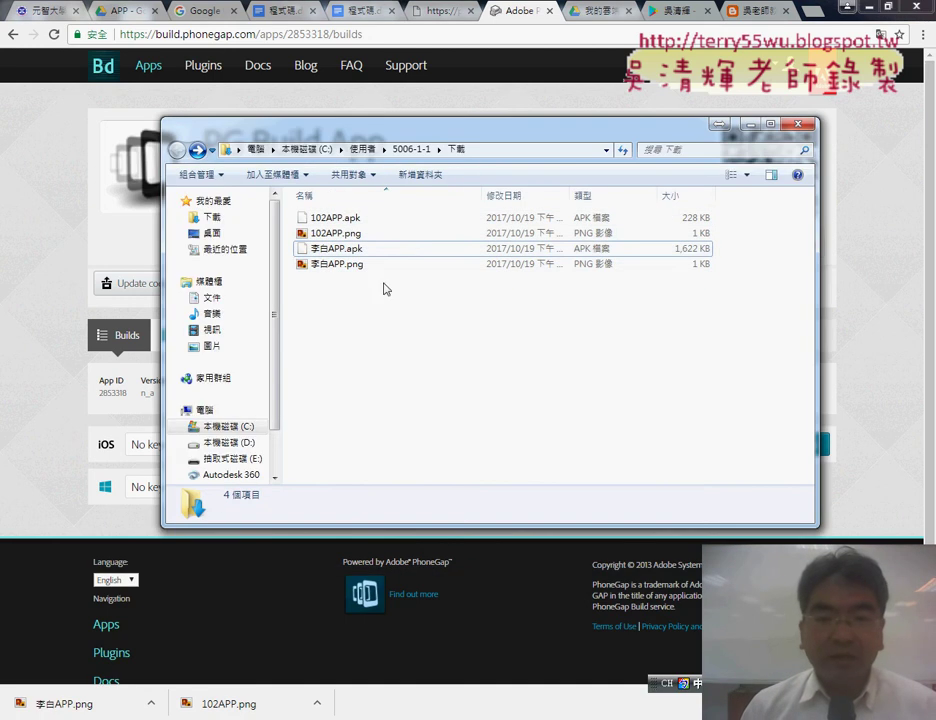
pyautogui.click(366, 225)
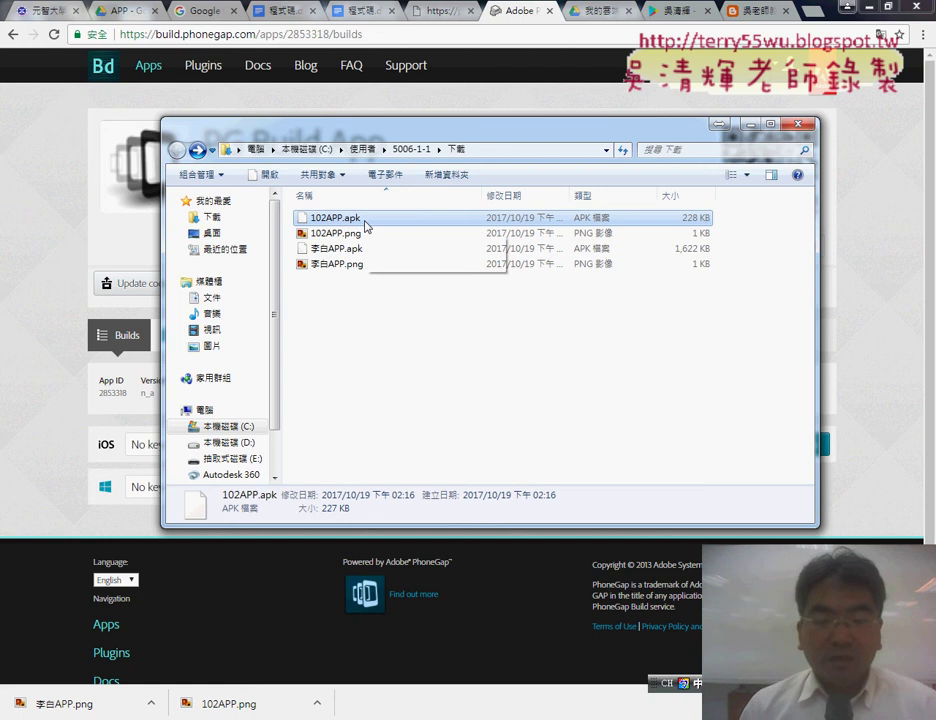
pyautogui.click(368, 224)
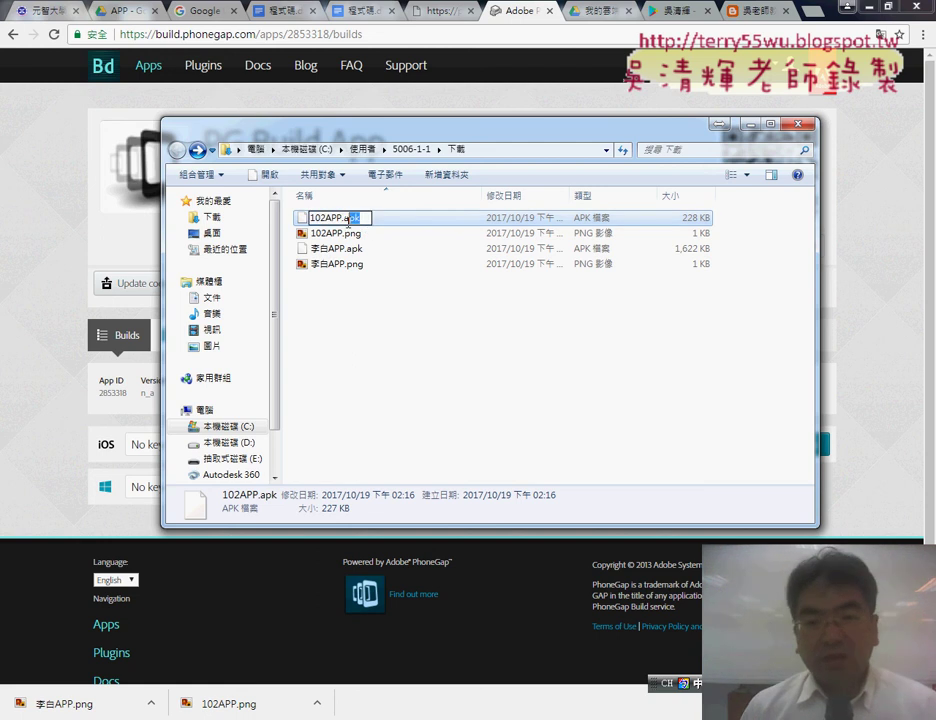
pyautogui.doubleClick(353, 219)
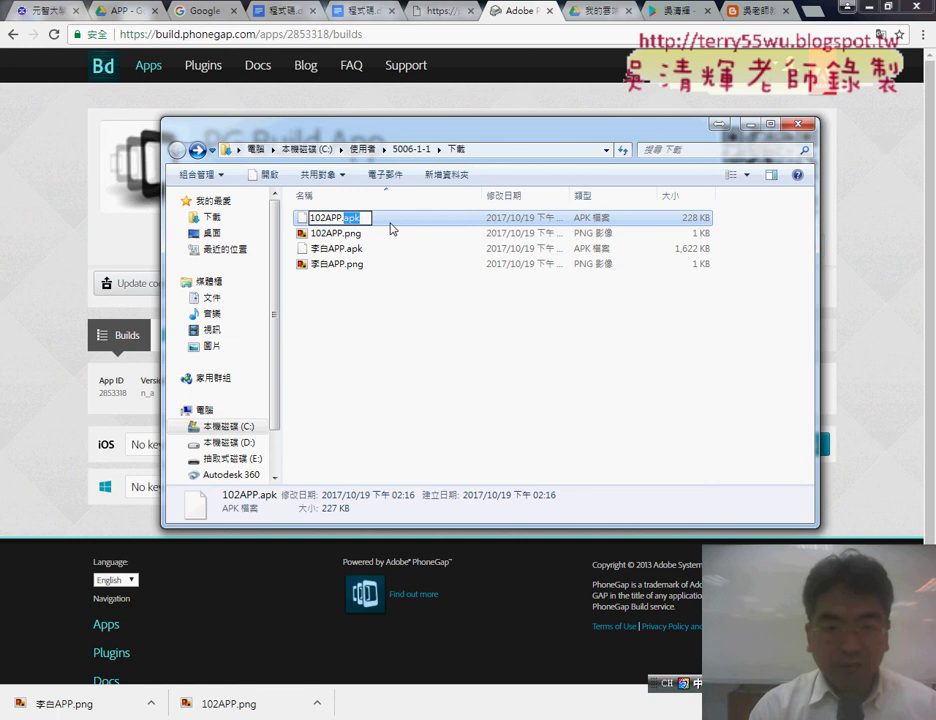
pyautogui.write('z')
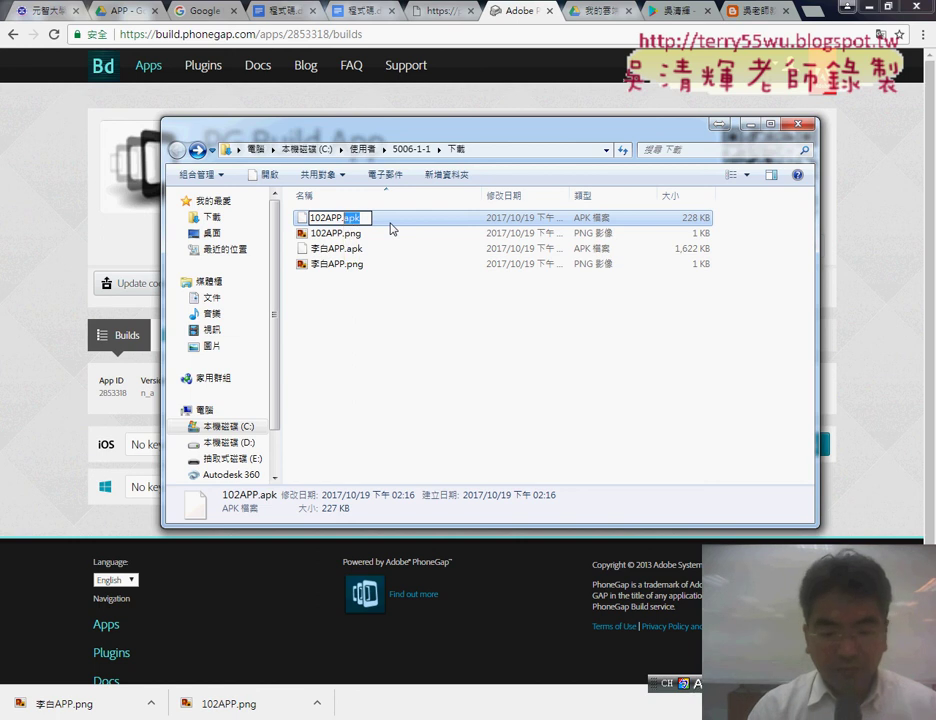
pyautogui.write('zi')
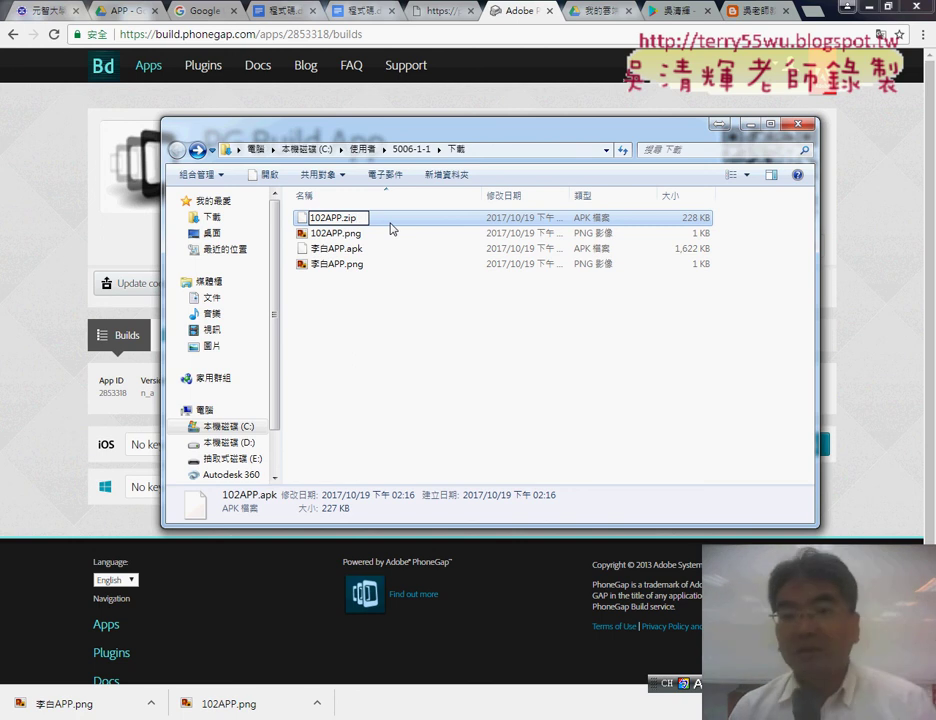
pyautogui.click(380, 349)
pyautogui.click(496, 376)
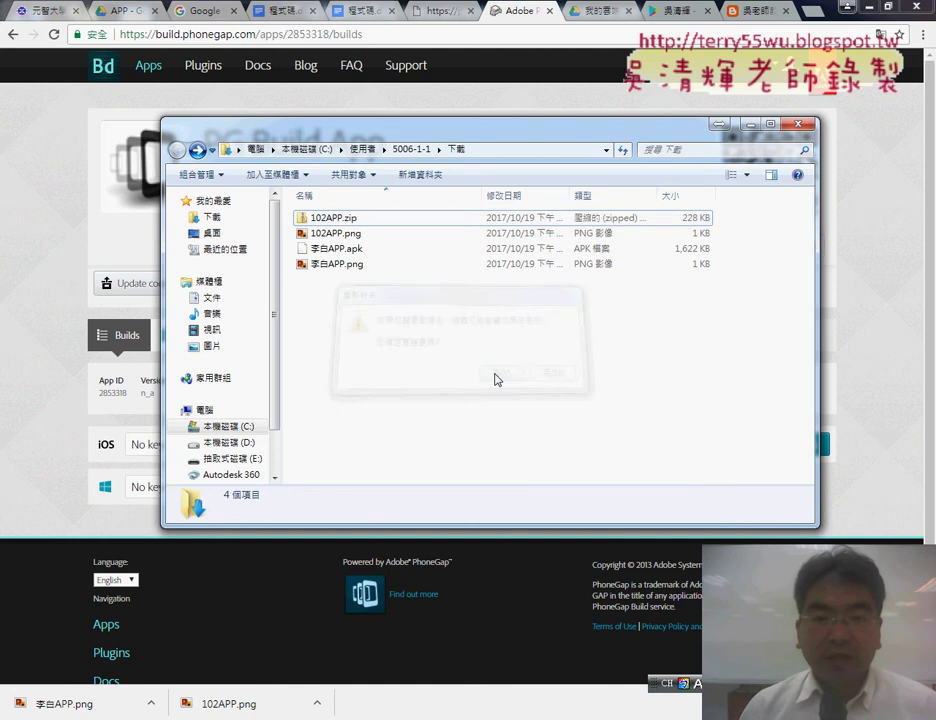
# - Extract 102APP.zip with 7-Zip into a new 102APP folder and open that folder
pyautogui.rightClick(341, 222)
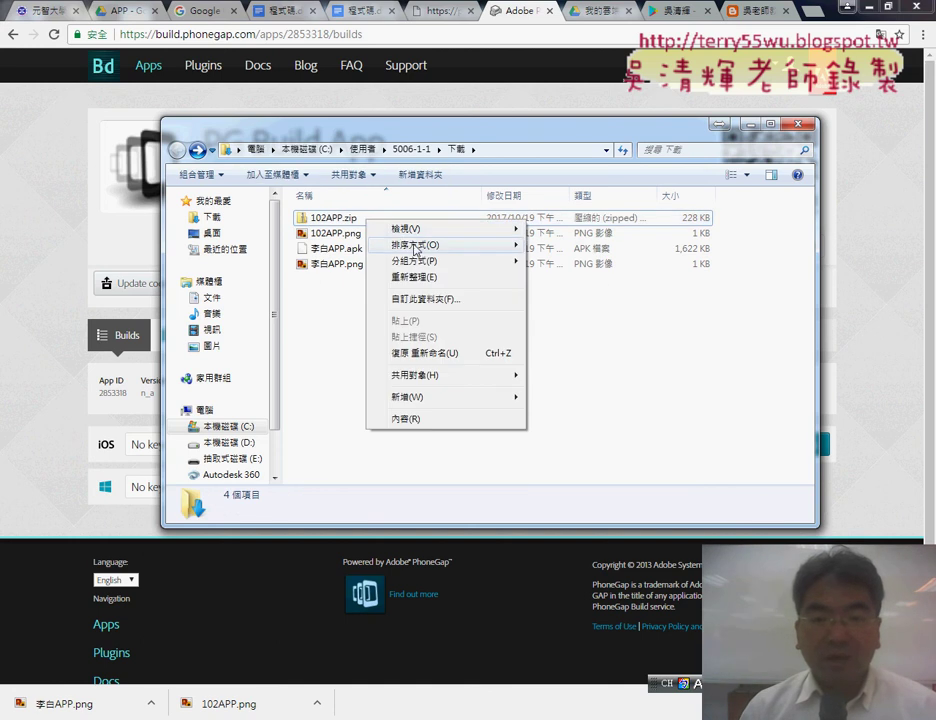
pyautogui.click(323, 222)
pyautogui.rightClick(310, 221)
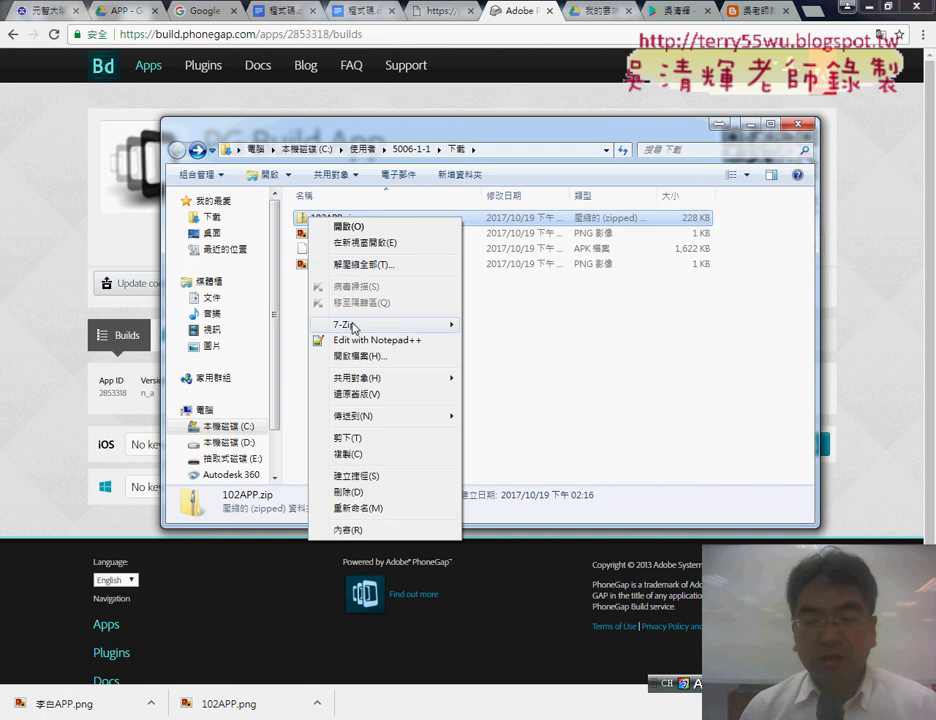
pyautogui.moveTo(355, 326)
pyautogui.click(525, 373)
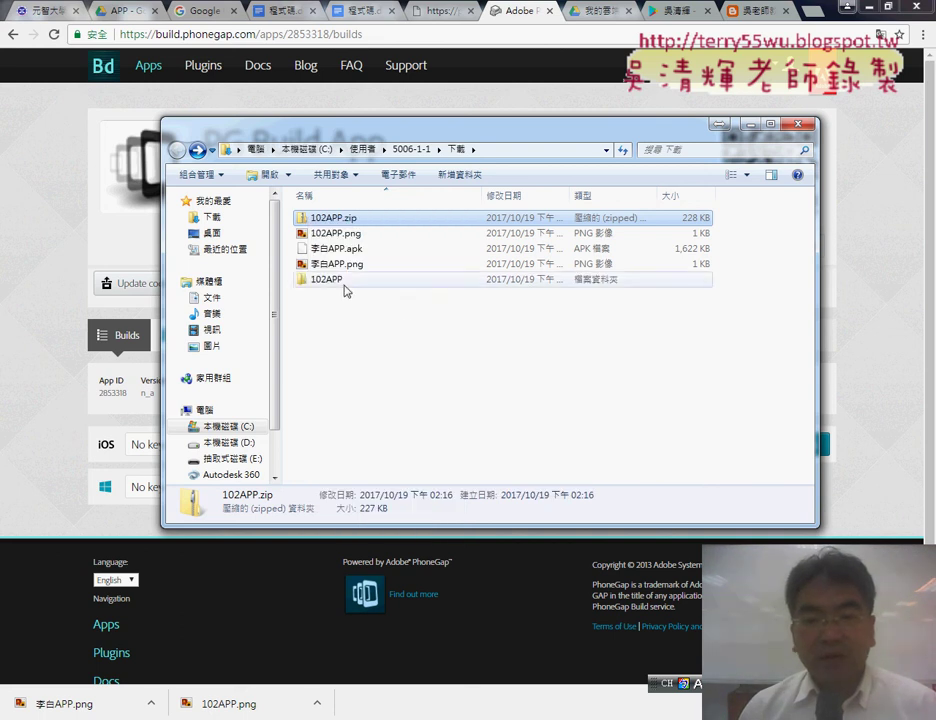
pyautogui.doubleClick(345, 282)
# - Go from the extracted 102APP folder into assets to view the www contents
pyautogui.moveTo(358, 360); pyautogui.dragTo(225, 210)
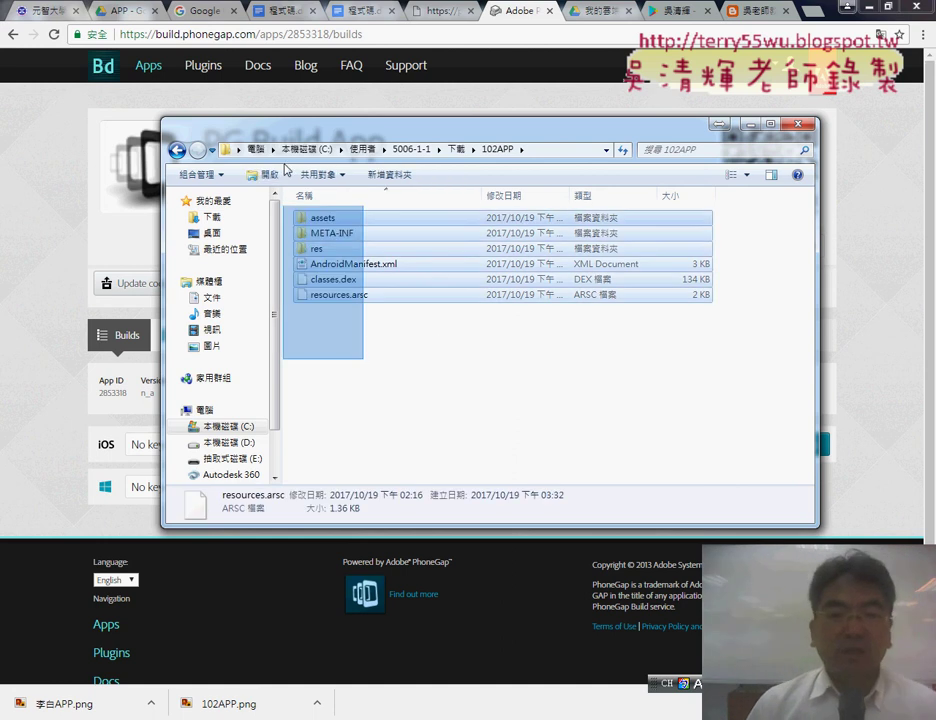
pyautogui.click(460, 381)
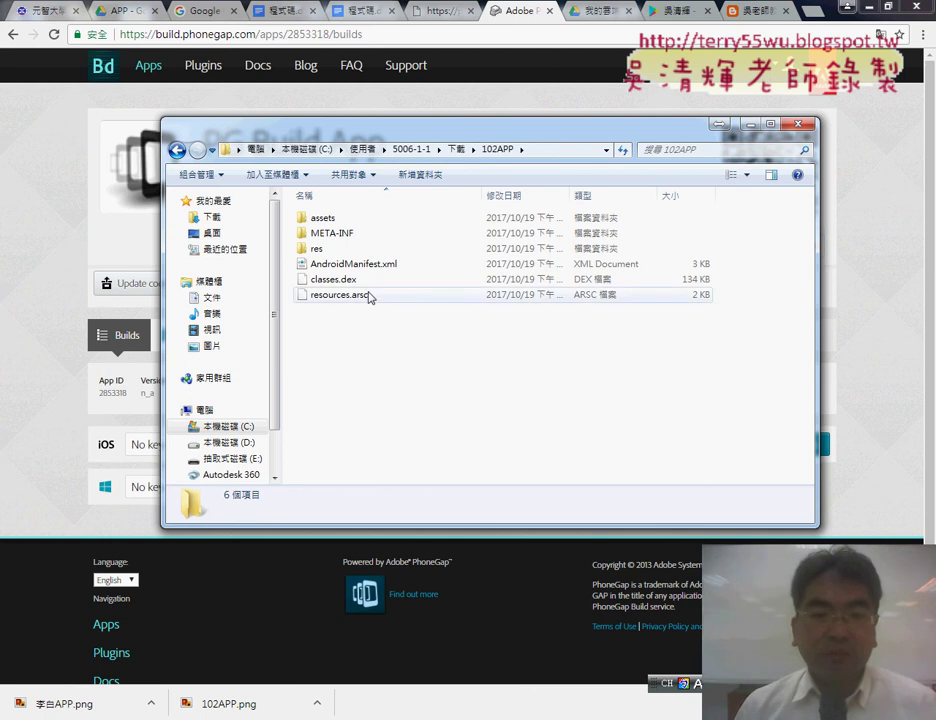
pyautogui.moveTo(328, 222)
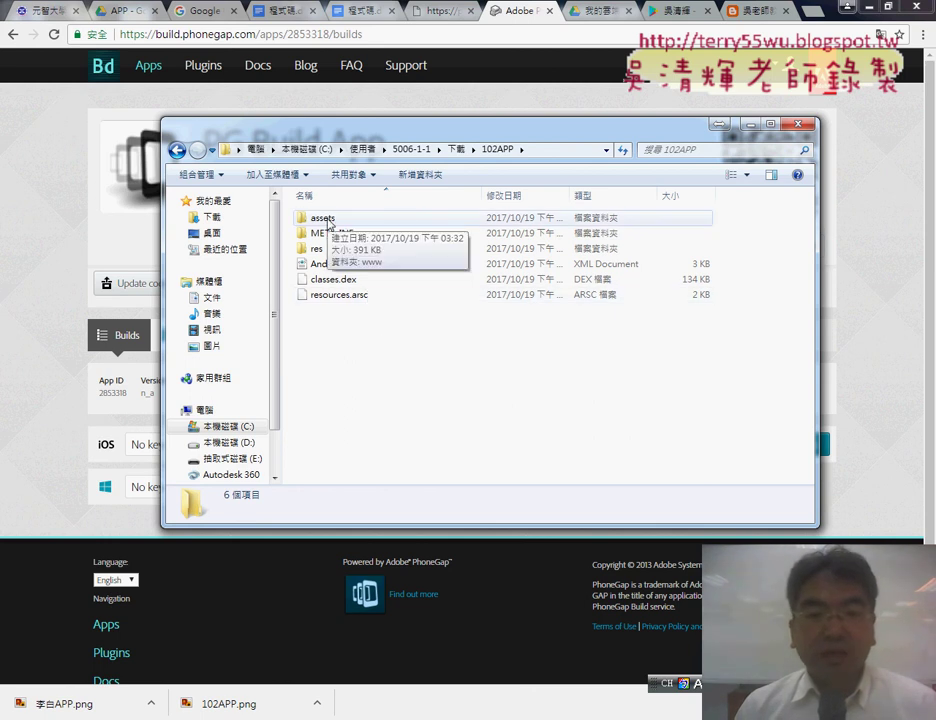
pyautogui.doubleClick(350, 220)
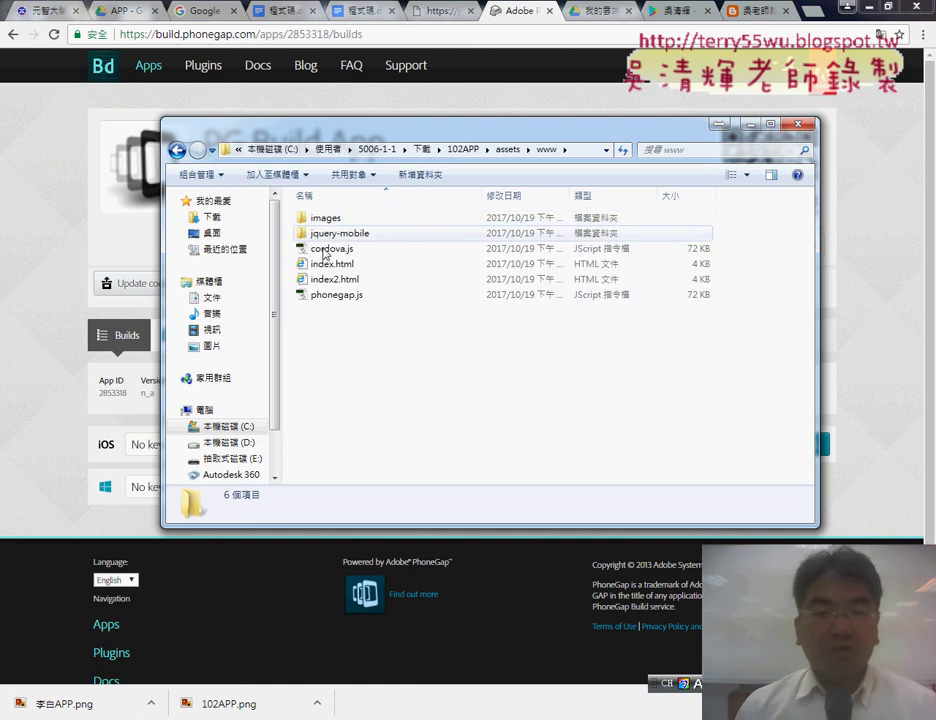
pyautogui.moveTo(324, 359); pyautogui.dragTo(381, 207)
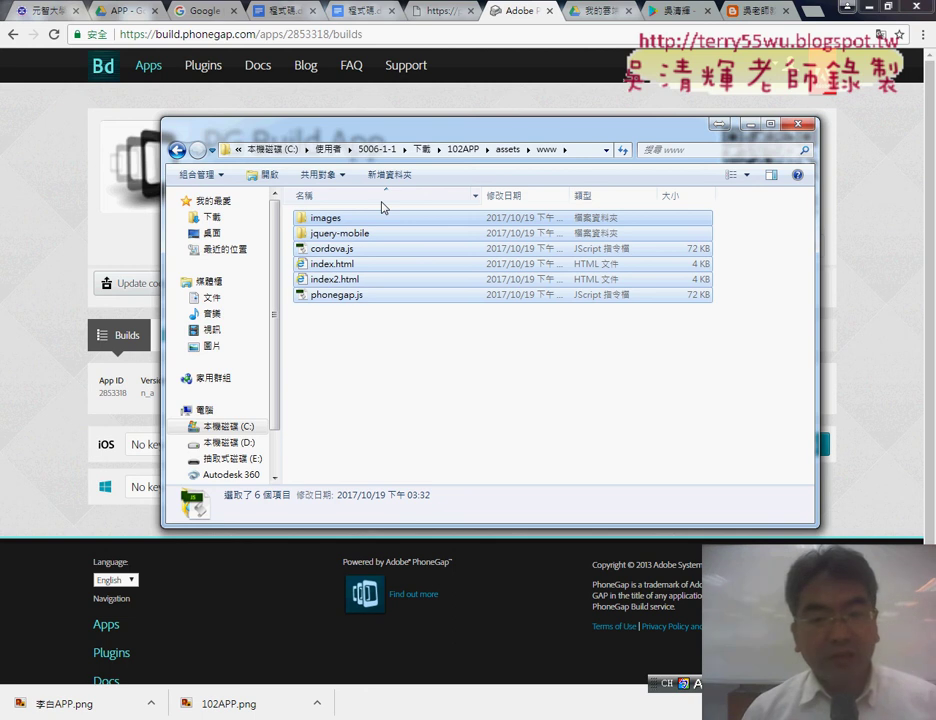
pyautogui.click(368, 338)
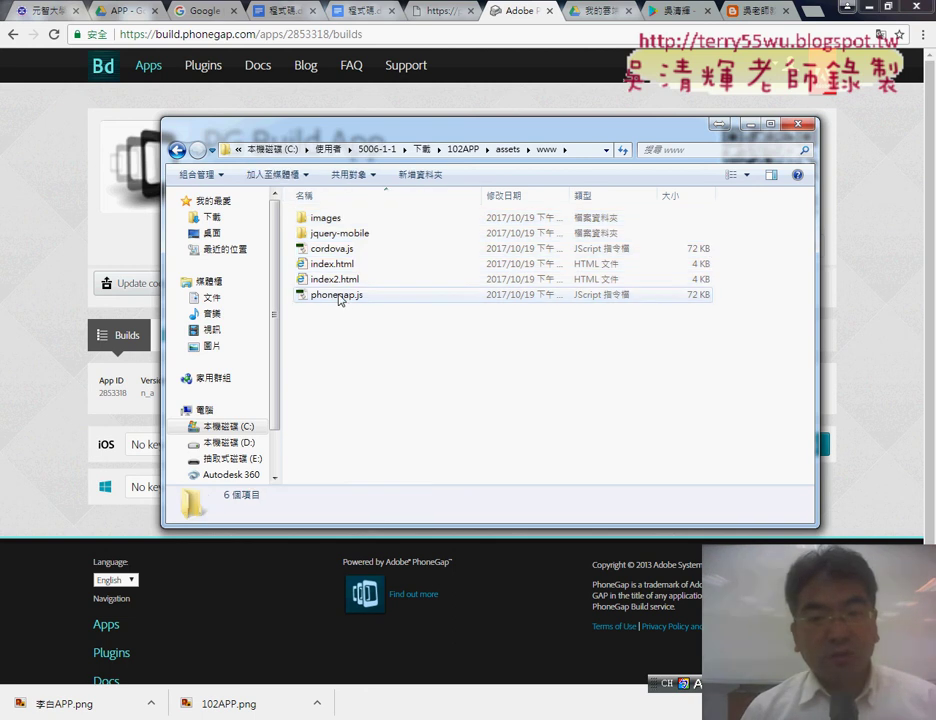
# - Check the details of cordova.js, phonegap.js and the jquery-mobile folder, then move the window lower
pyautogui.click(331, 249)
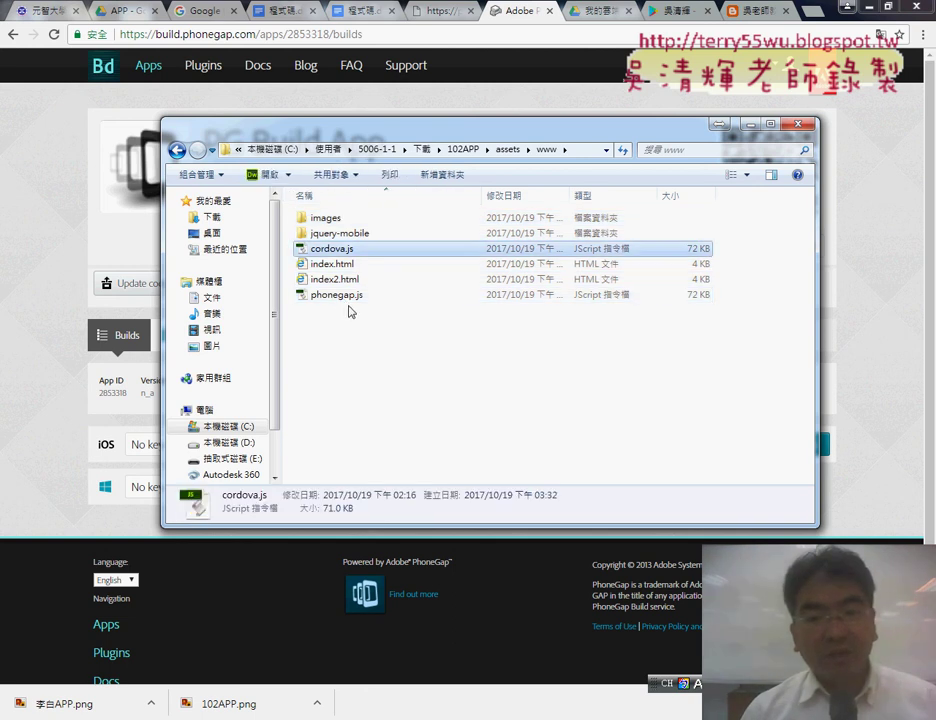
pyautogui.click(348, 295)
pyautogui.click(346, 250)
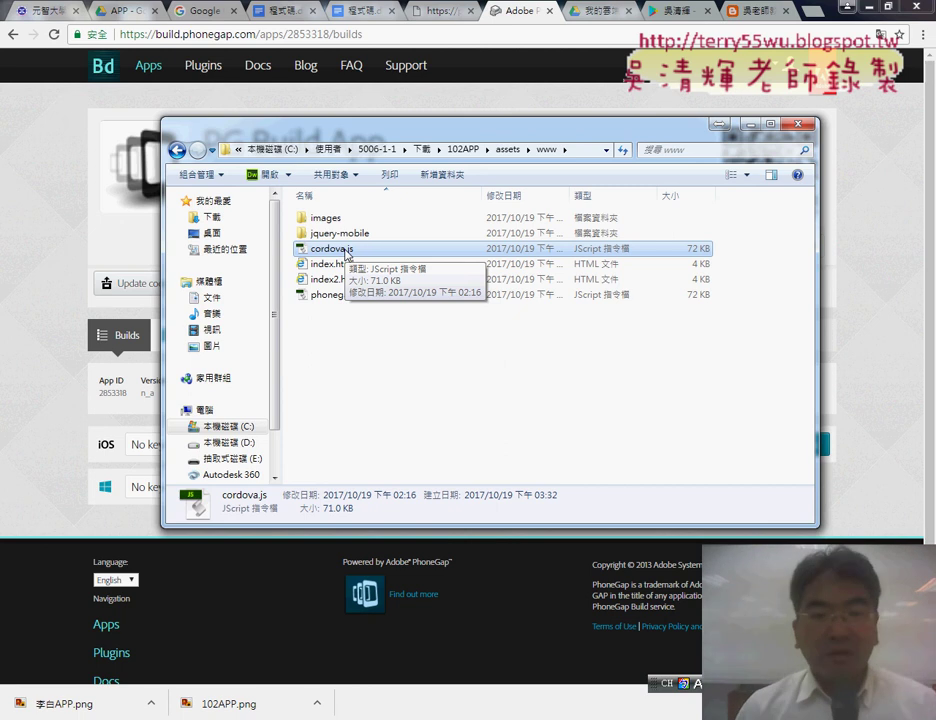
pyautogui.click(332, 296)
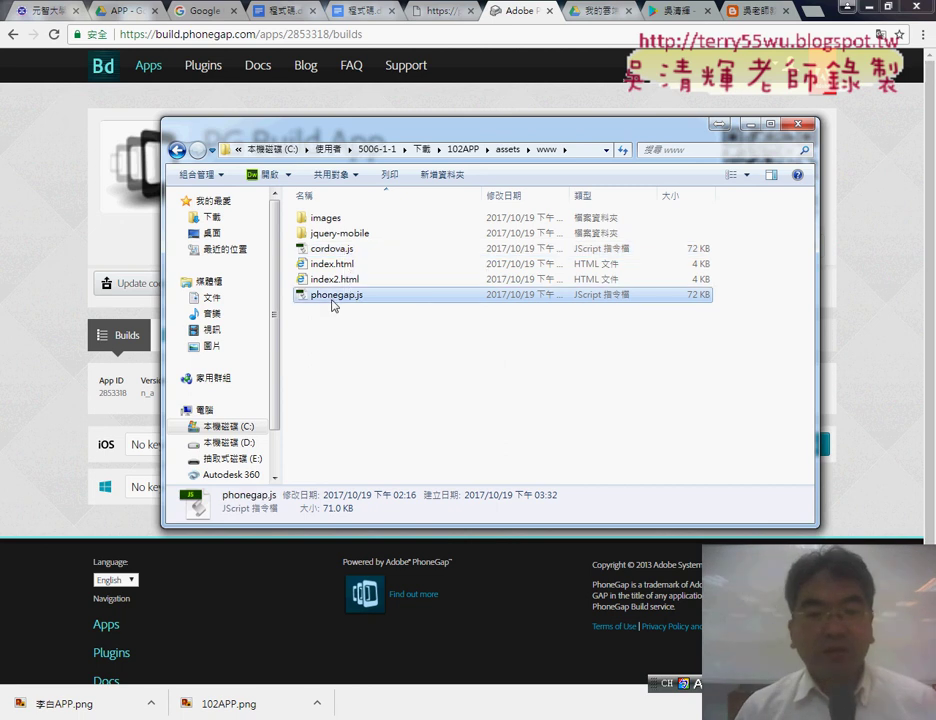
pyautogui.click(333, 250)
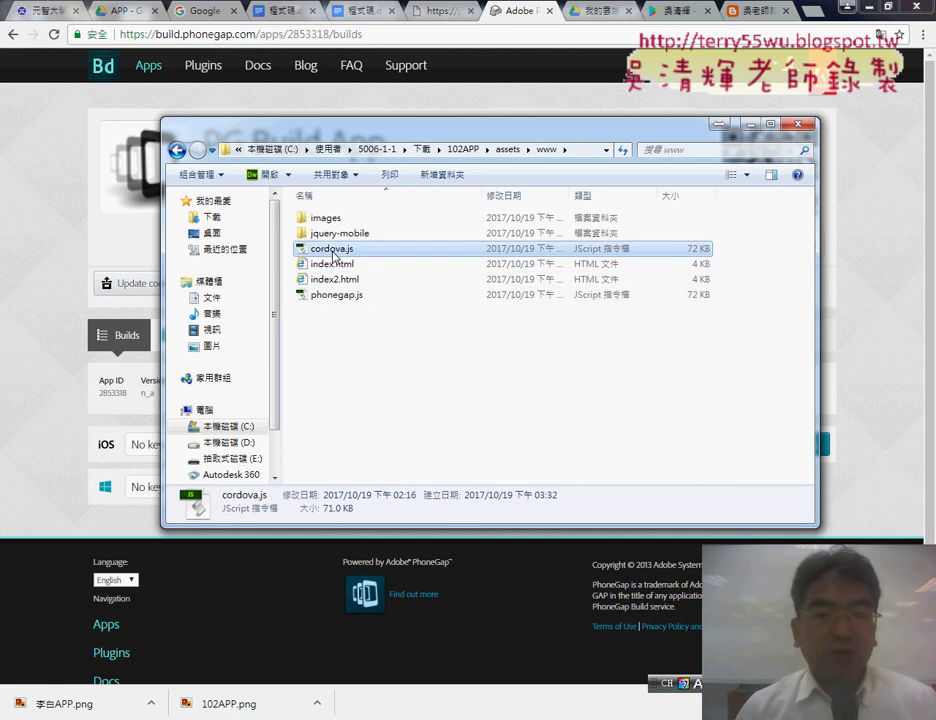
pyautogui.click(359, 237)
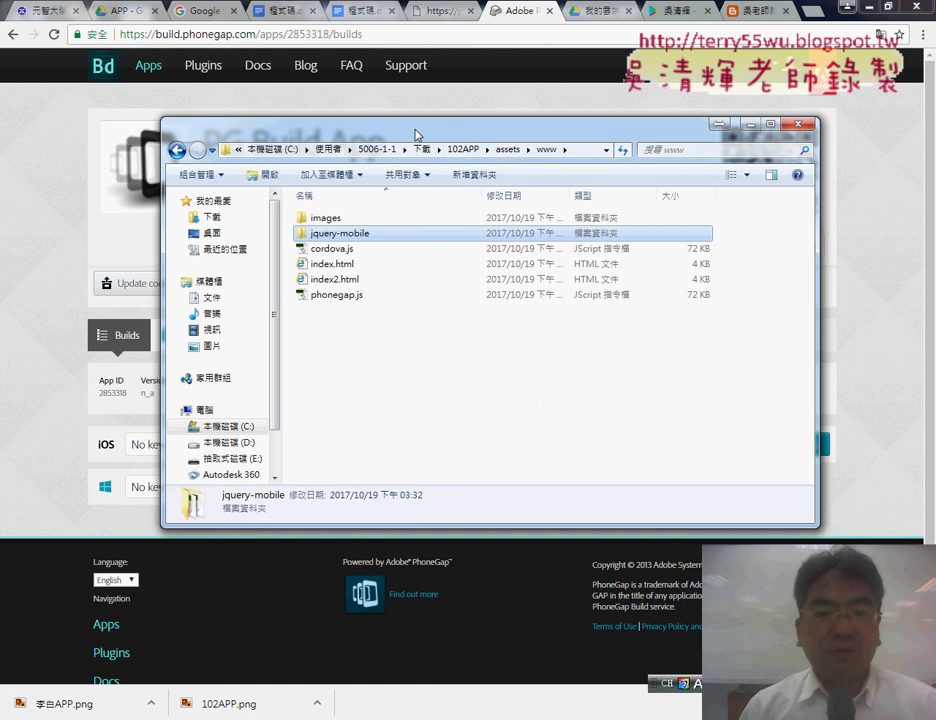
pyautogui.moveTo(408, 122); pyautogui.dragTo(404, 246)
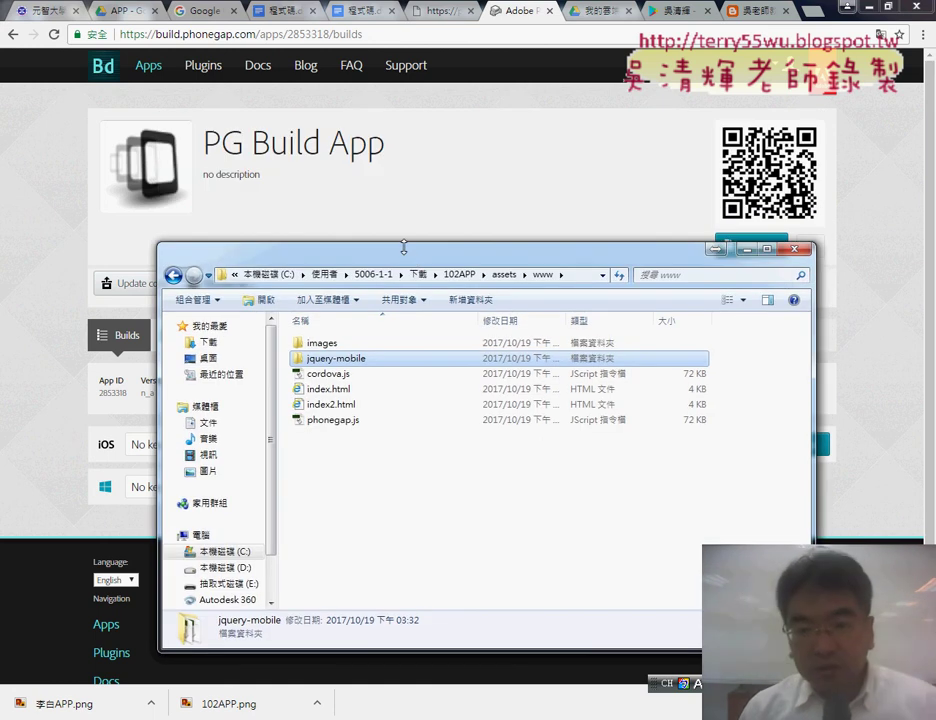
# - Go back to 下載, open 102APP\assets and rename its www folder to 102APP
pyautogui.click(419, 274)
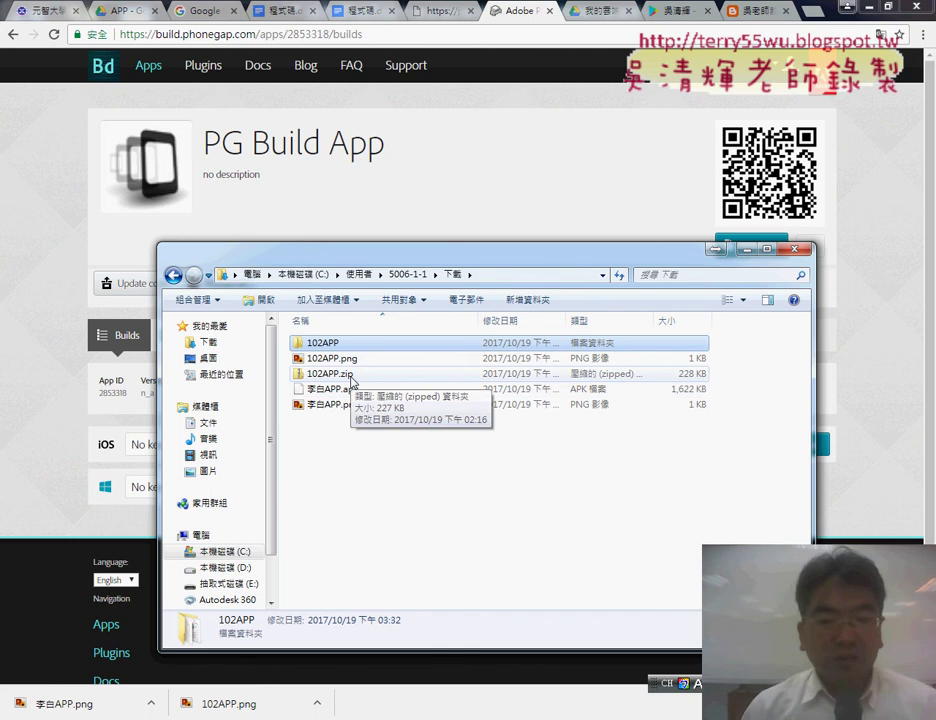
pyautogui.doubleClick(349, 344)
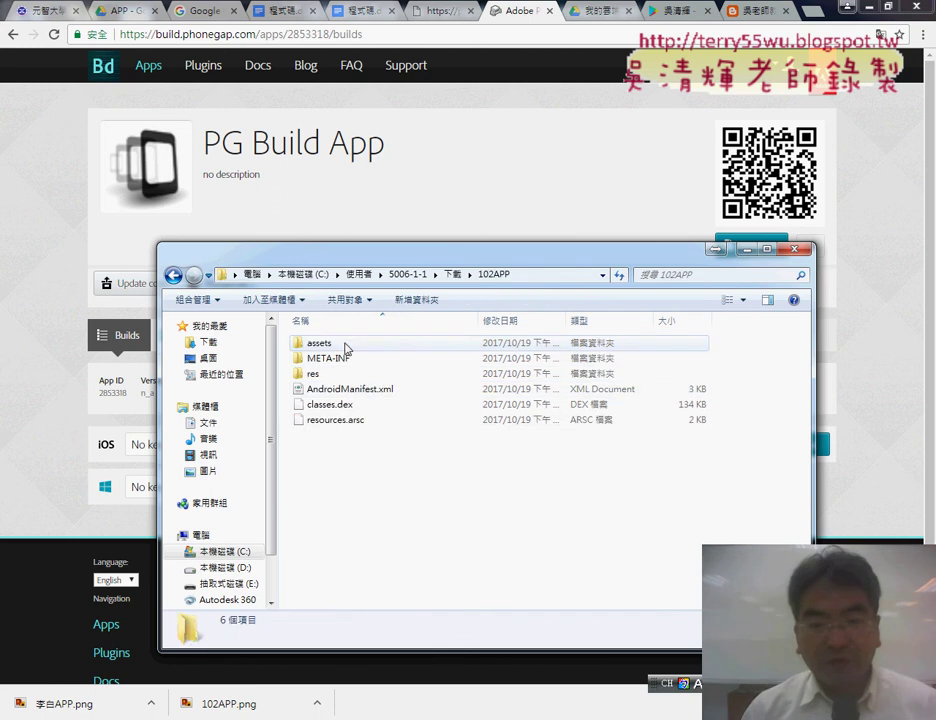
pyautogui.doubleClick(349, 344)
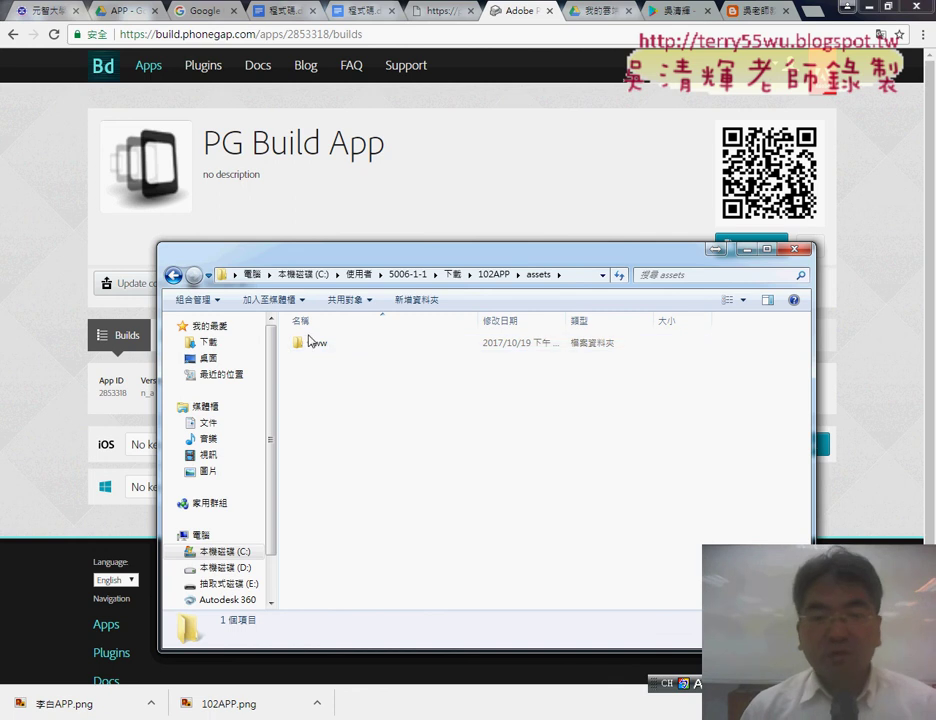
pyautogui.click(325, 347)
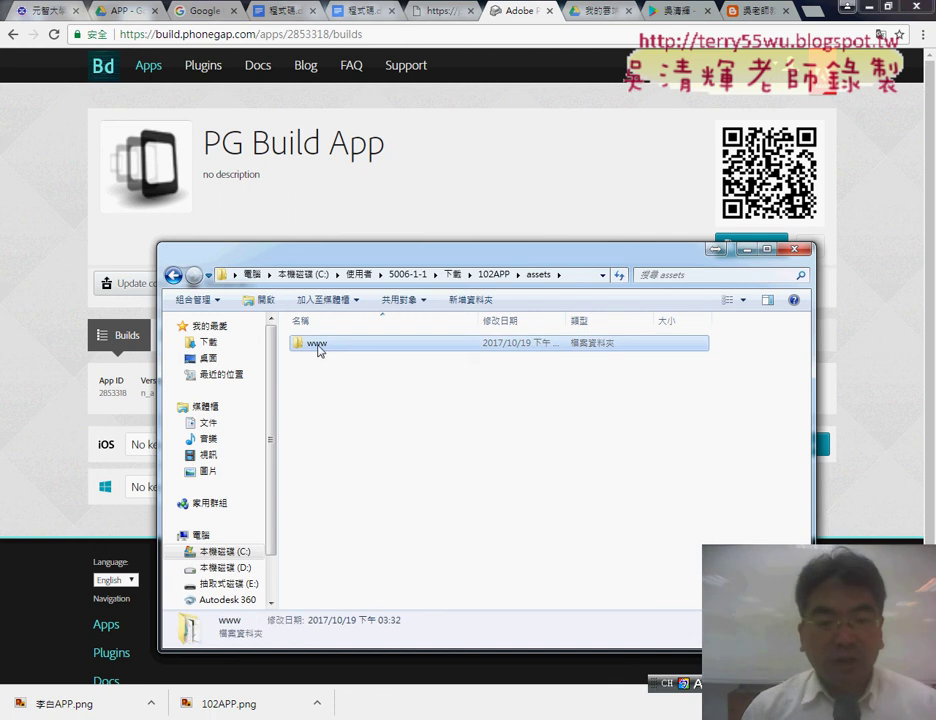
pyautogui.click(338, 344)
pyautogui.write('1')
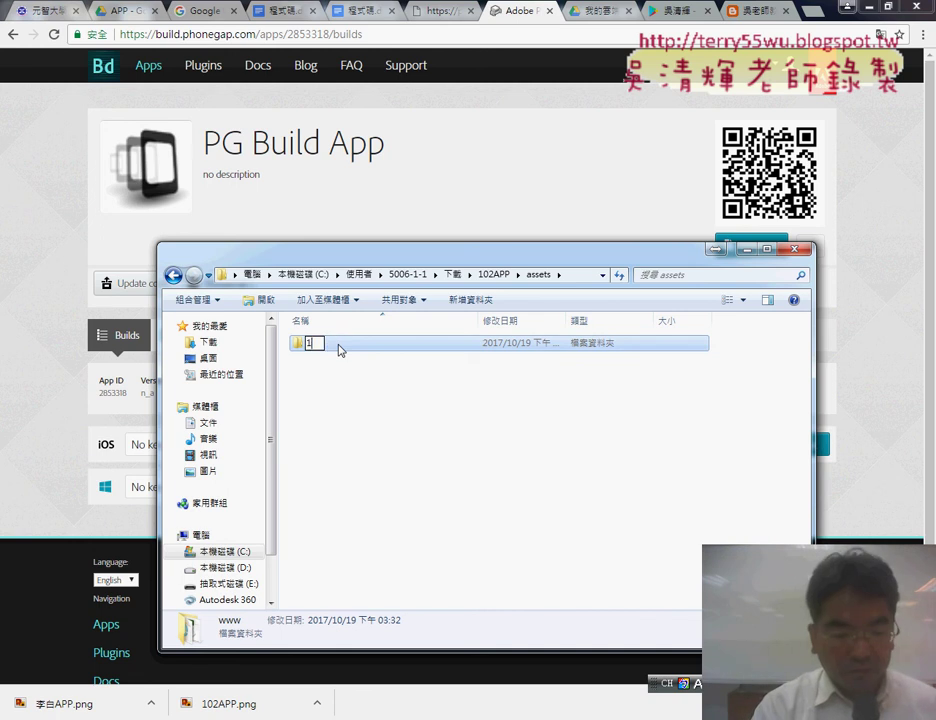
pyautogui.write('02A')
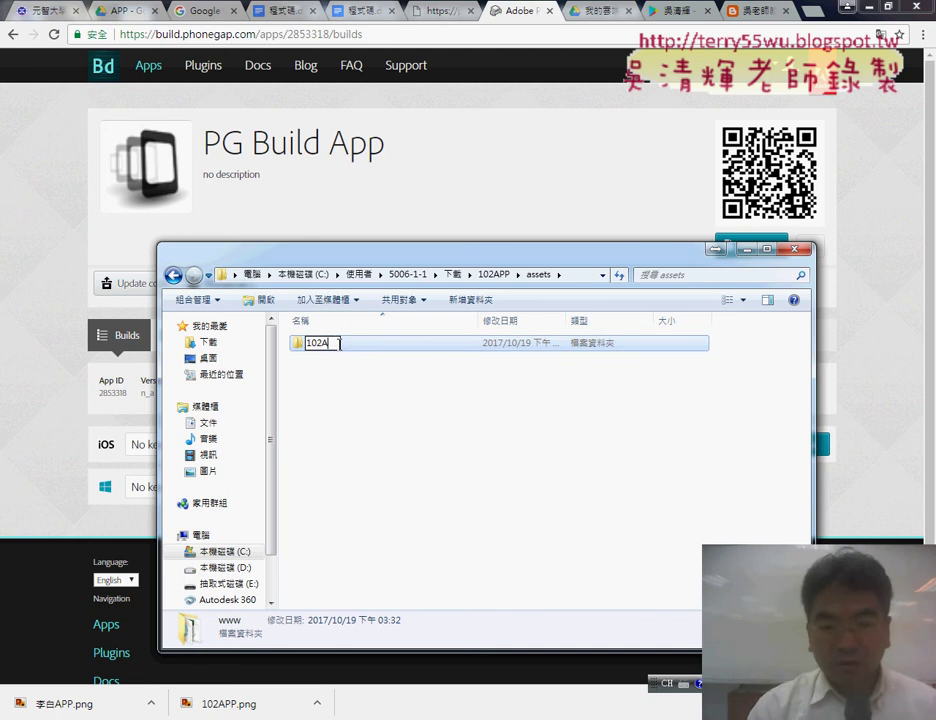
pyautogui.write('PP')
pyautogui.press('Return')
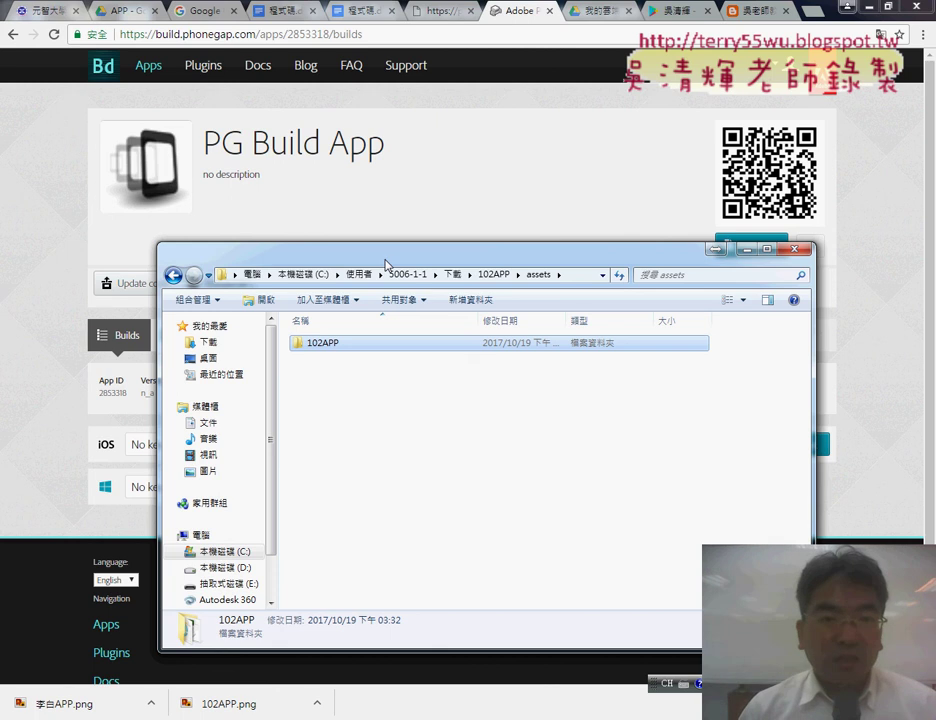
# - Close Drive's sharing dialog, go up to 02_APP設計 and open 02_106APP完成畫面\程式碼.docx
pyautogui.click(120, 12)
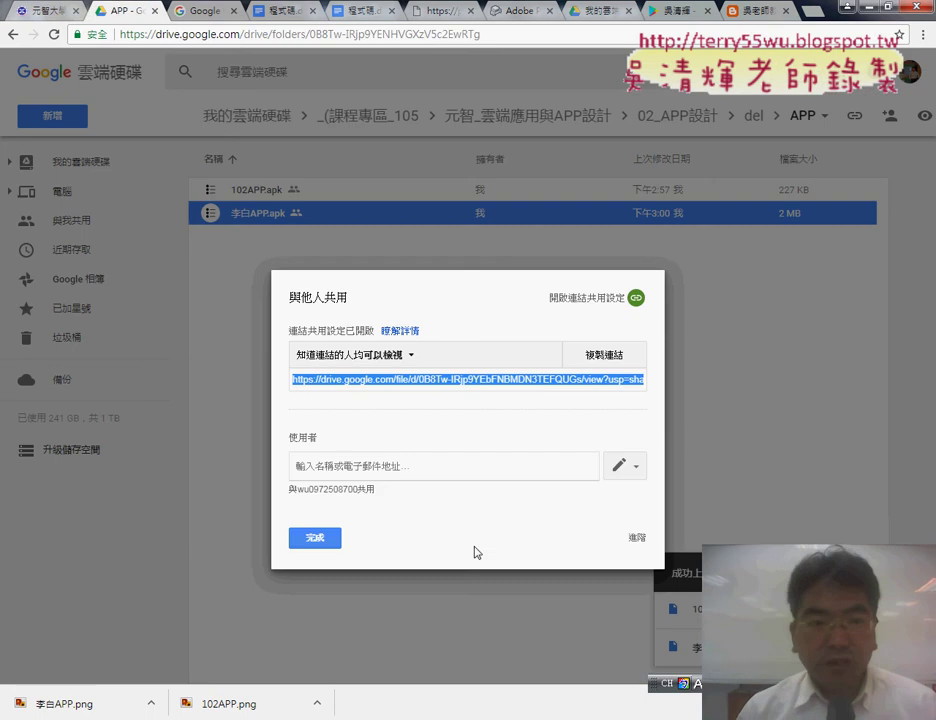
pyautogui.click(320, 540)
pyautogui.click(14, 36)
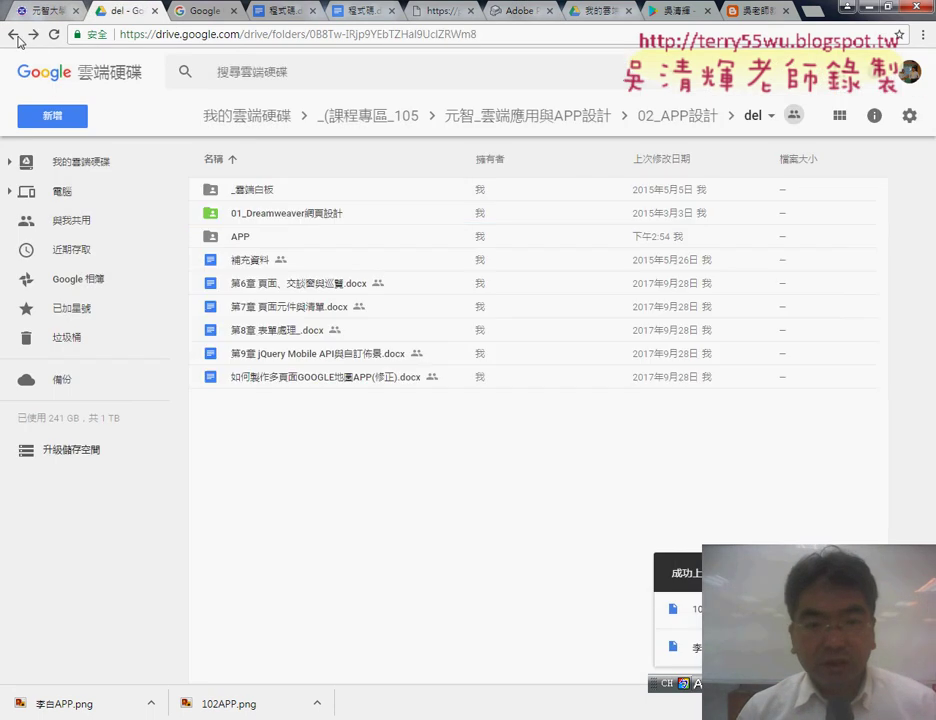
pyautogui.click(18, 38)
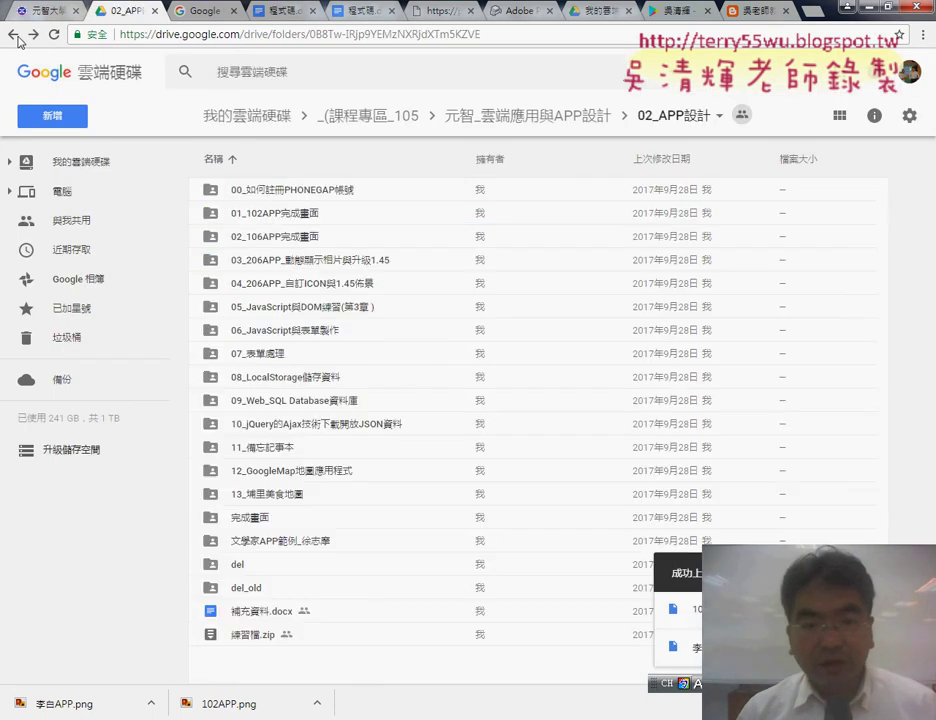
pyautogui.click(276, 241)
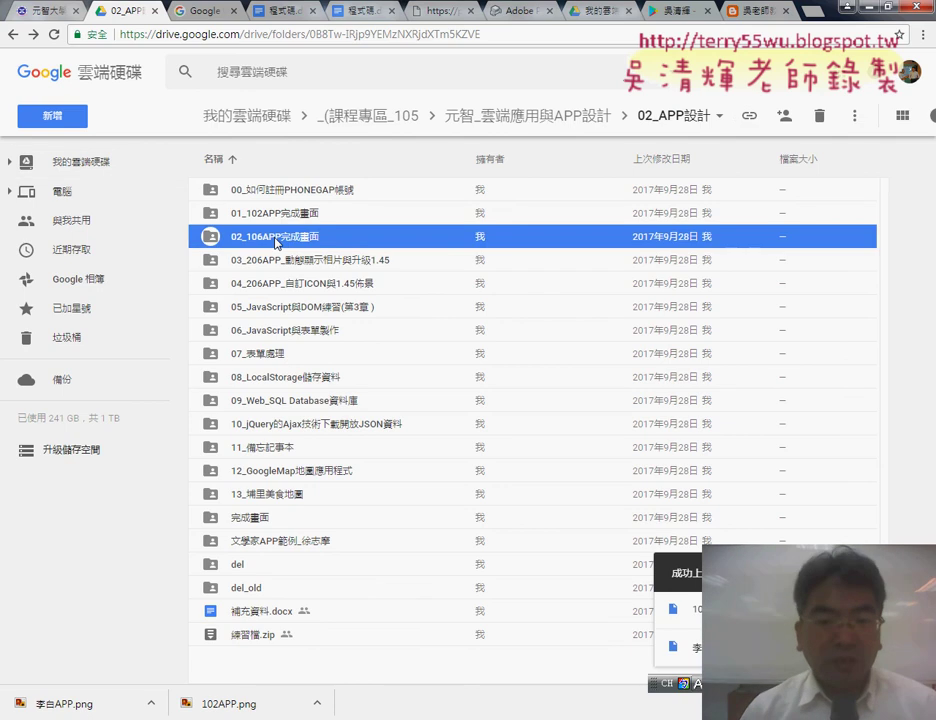
pyautogui.doubleClick(276, 241)
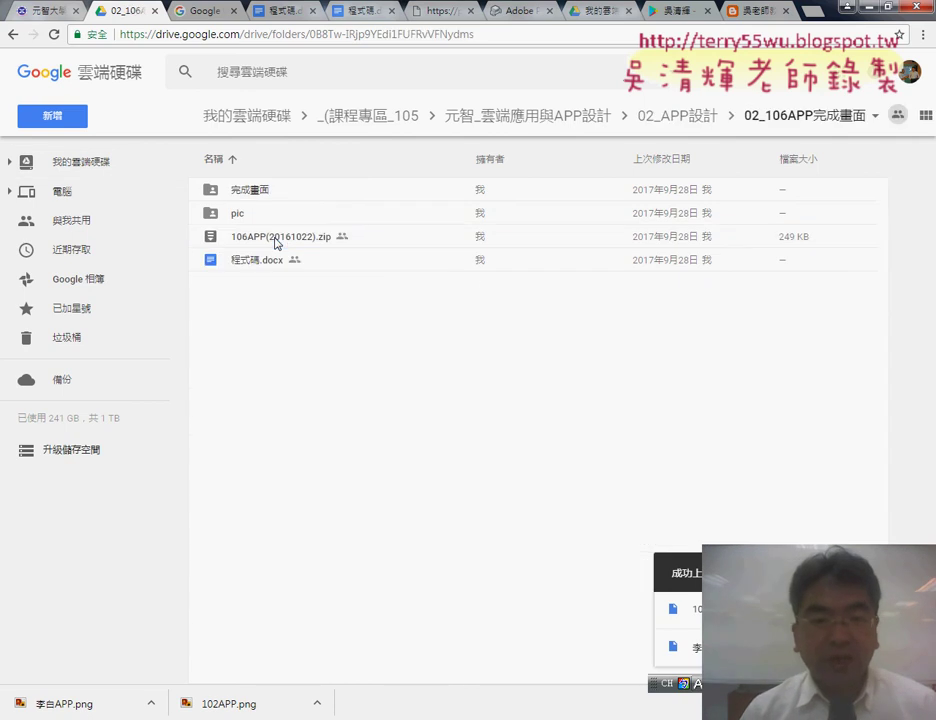
pyautogui.doubleClick(253, 263)
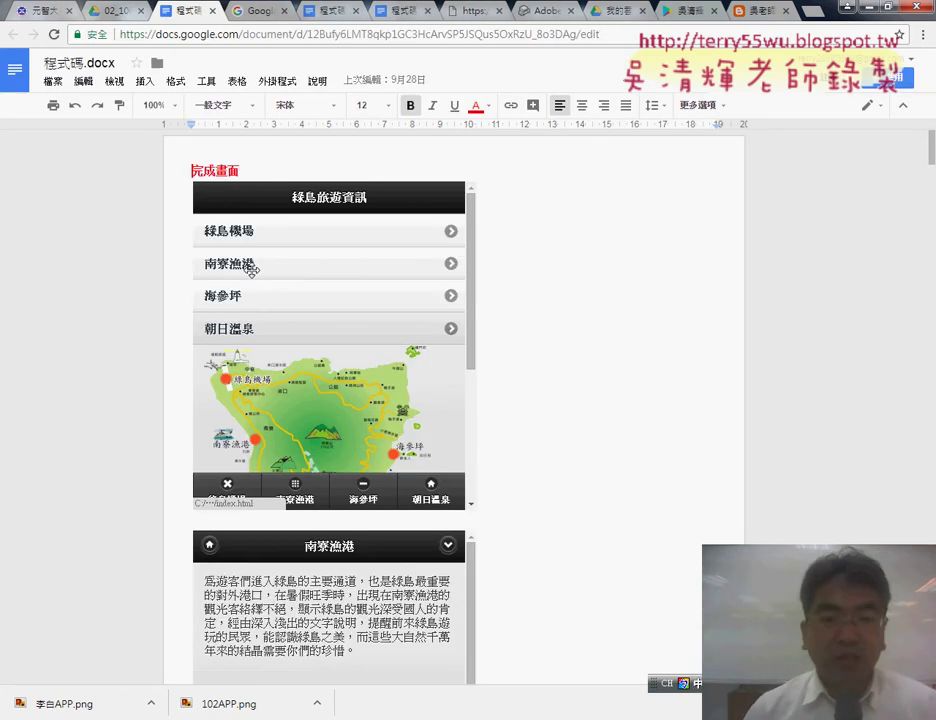
# - Mark the home screenshot's bottom bar, 南寮漁港 and 朝日溫泉 rows and map in red, then clear the marks
pyautogui.scroll(-2, 579, 298)
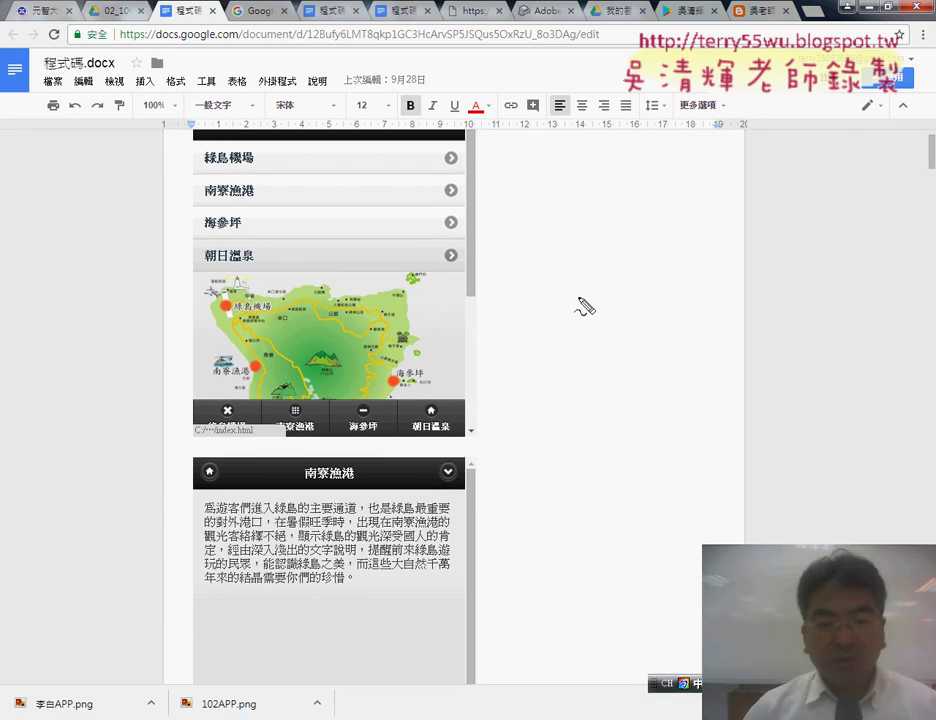
pyautogui.moveTo(199, 404); pyautogui.dragTo(458, 441)
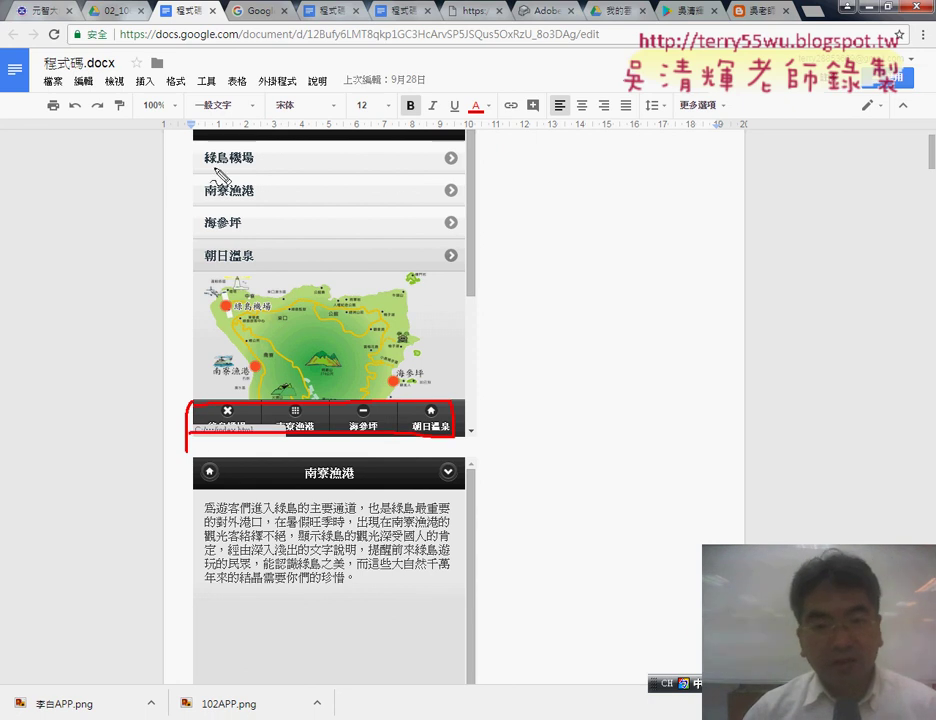
pyautogui.moveTo(213, 203); pyautogui.dragTo(340, 213)
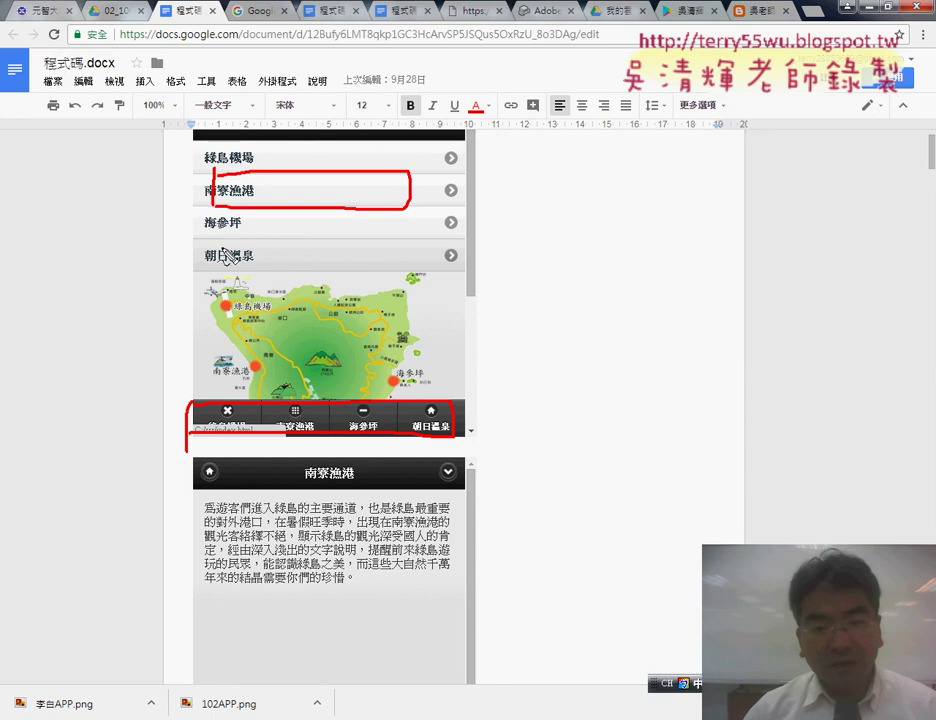
pyautogui.moveTo(220, 275)
pyautogui.mouseDown()
pyautogui.moveTo(297, 242)
pyautogui.moveTo(391, 290)
pyautogui.mouseUp()
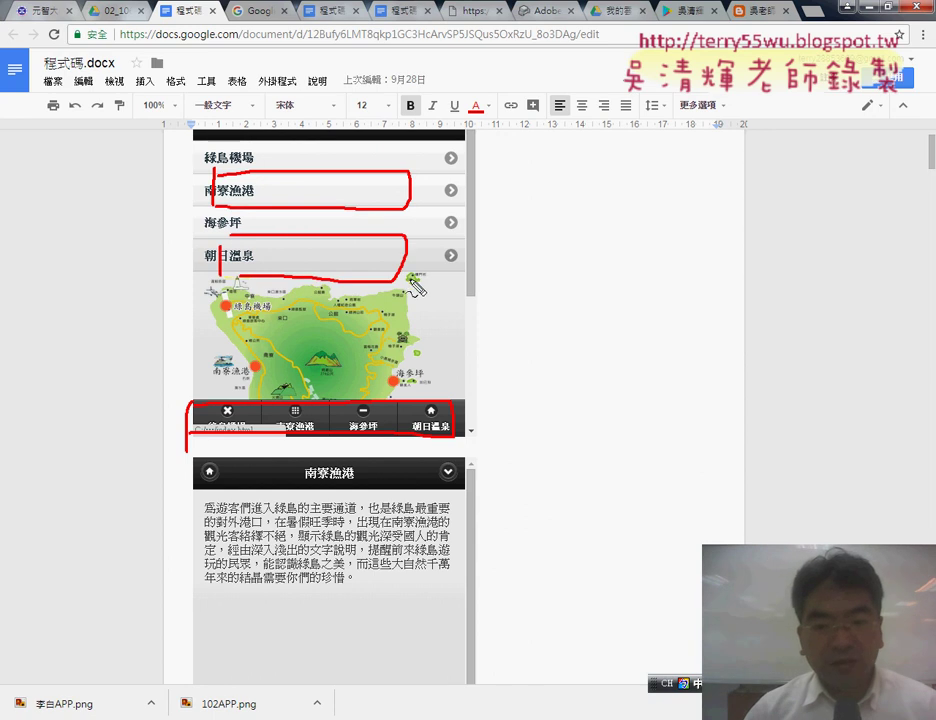
pyautogui.moveTo(412, 268); pyautogui.dragTo(497, 414)
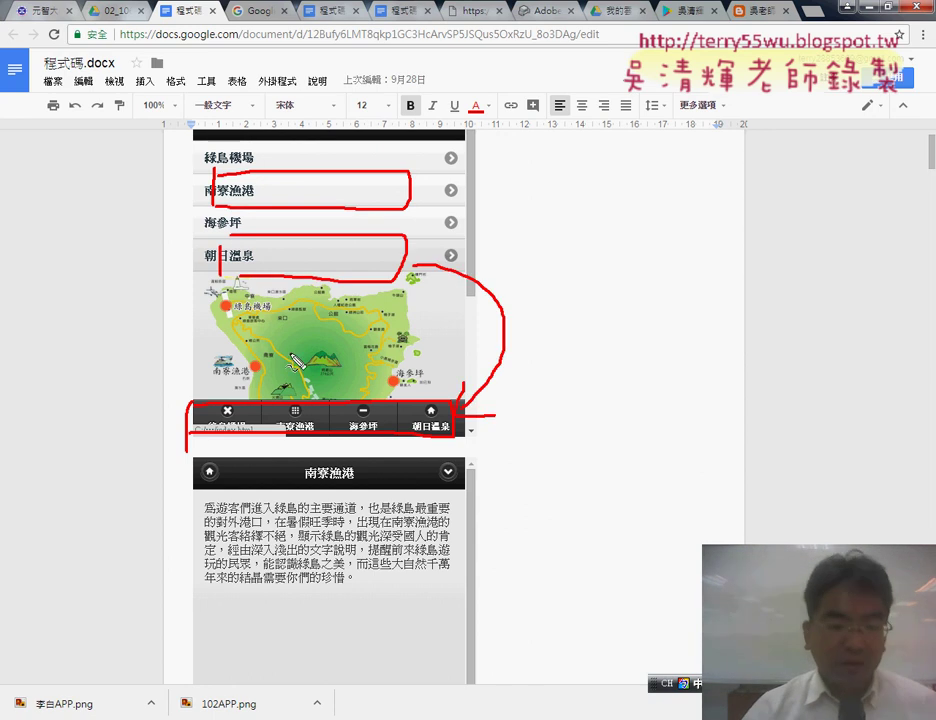
pyautogui.press('Escape')
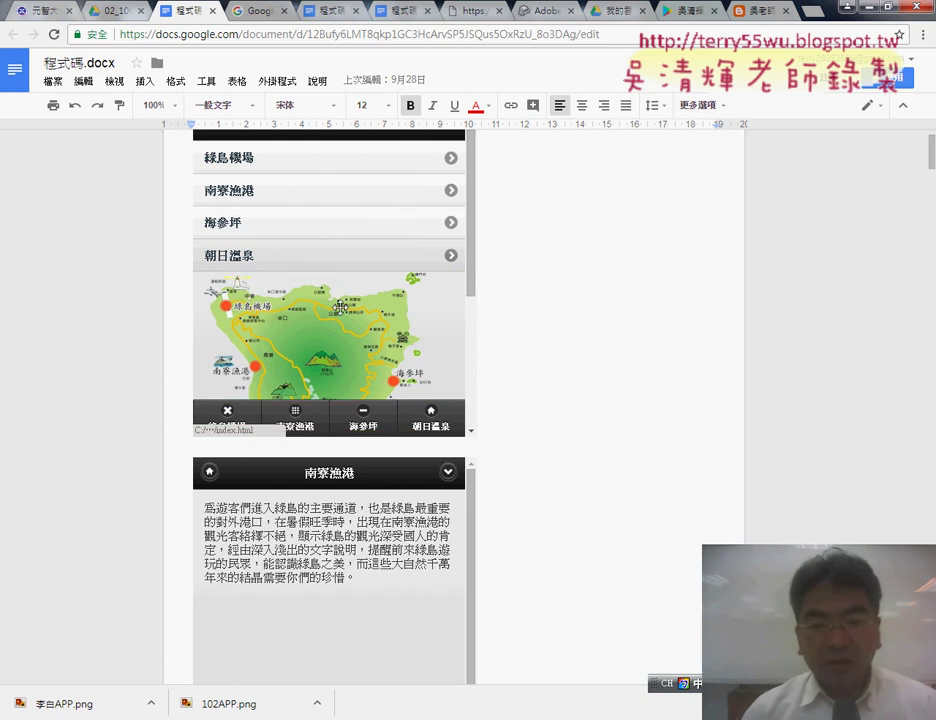
# - On the 南寮漁港 page screenshot, mark the bar button, header, home icon and chevron, then clear
pyautogui.scroll(-3, 605, 430)
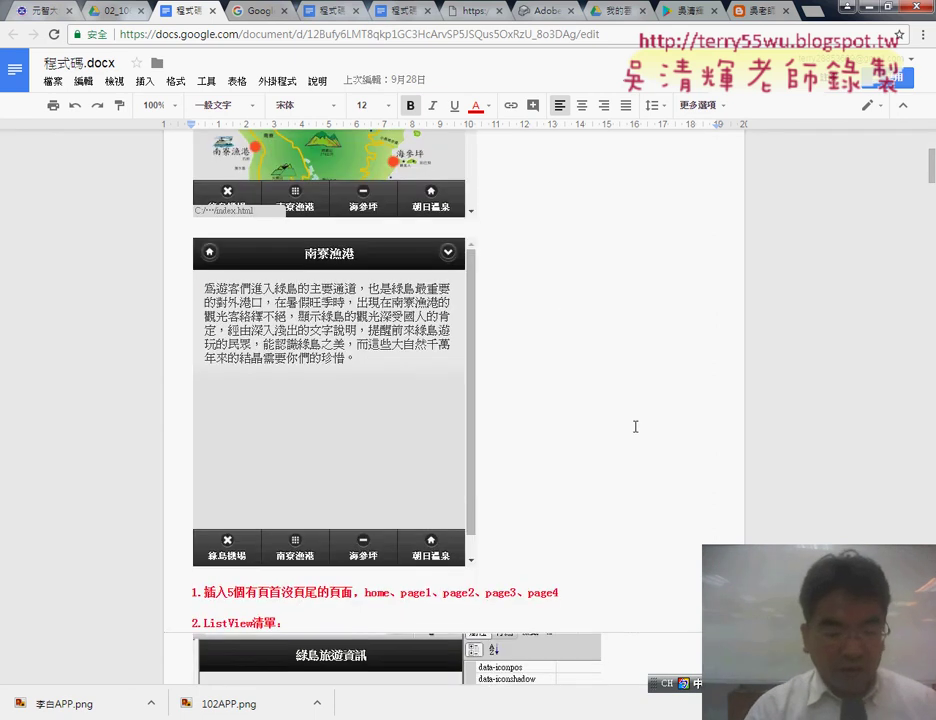
pyautogui.hotkey('ctrl', '2')
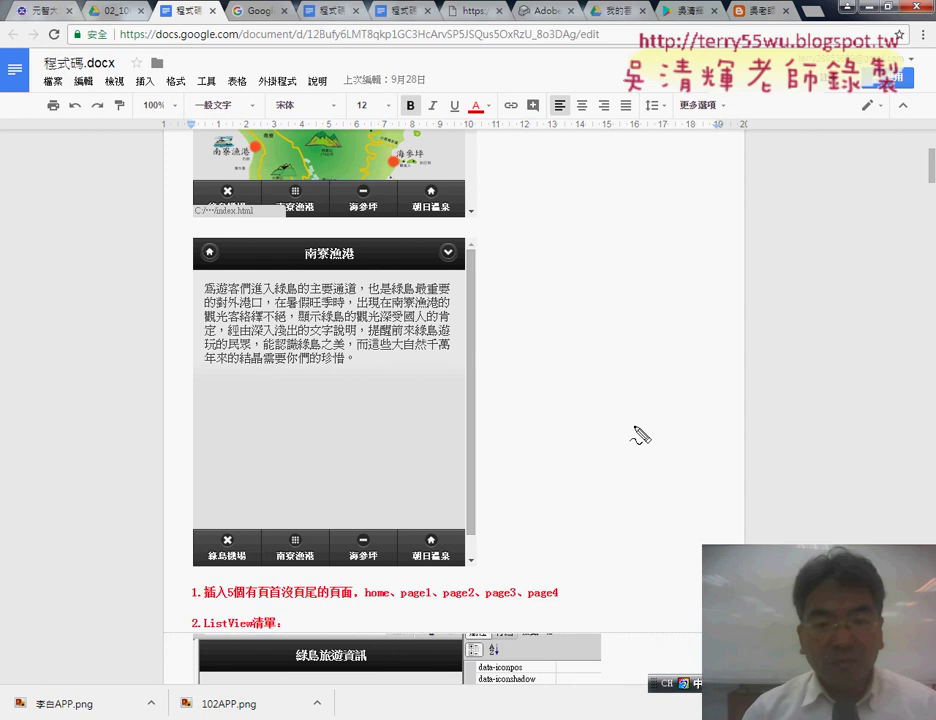
pyautogui.moveTo(305, 207)
pyautogui.mouseDown()
pyautogui.moveTo(305, 232)
pyautogui.moveTo(308, 216)
pyautogui.mouseUp()
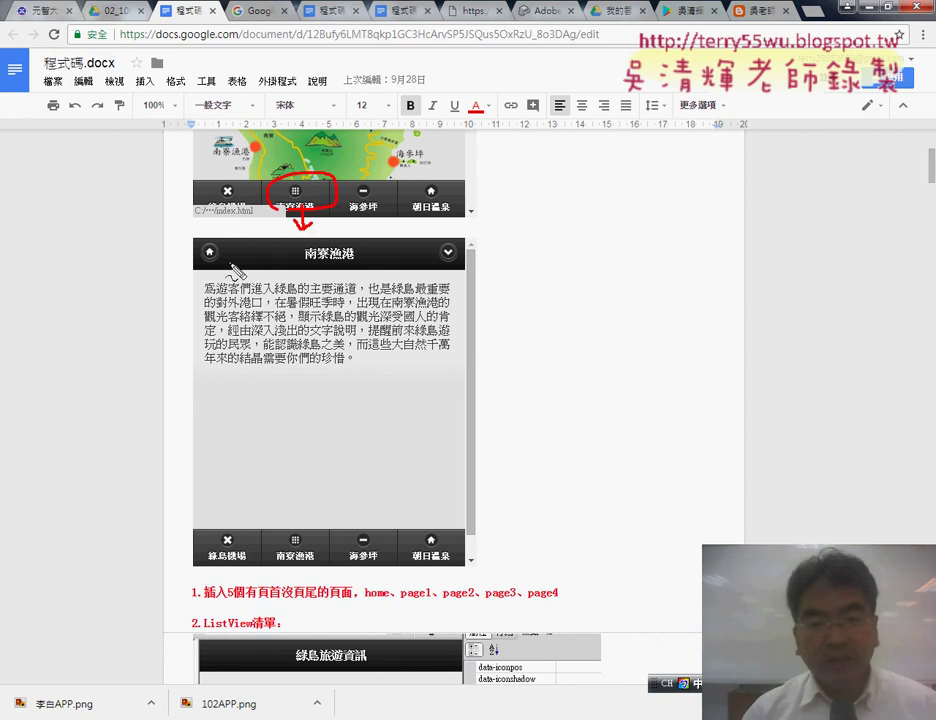
pyautogui.moveTo(195, 239); pyautogui.dragTo(230, 265)
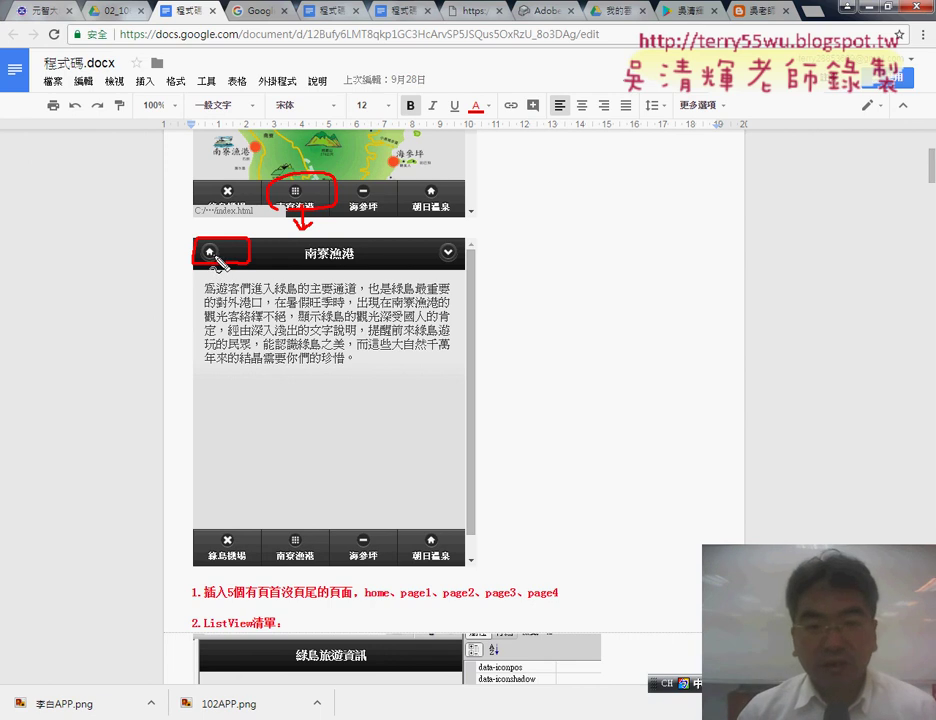
pyautogui.moveTo(212, 212); pyautogui.dragTo(228, 243)
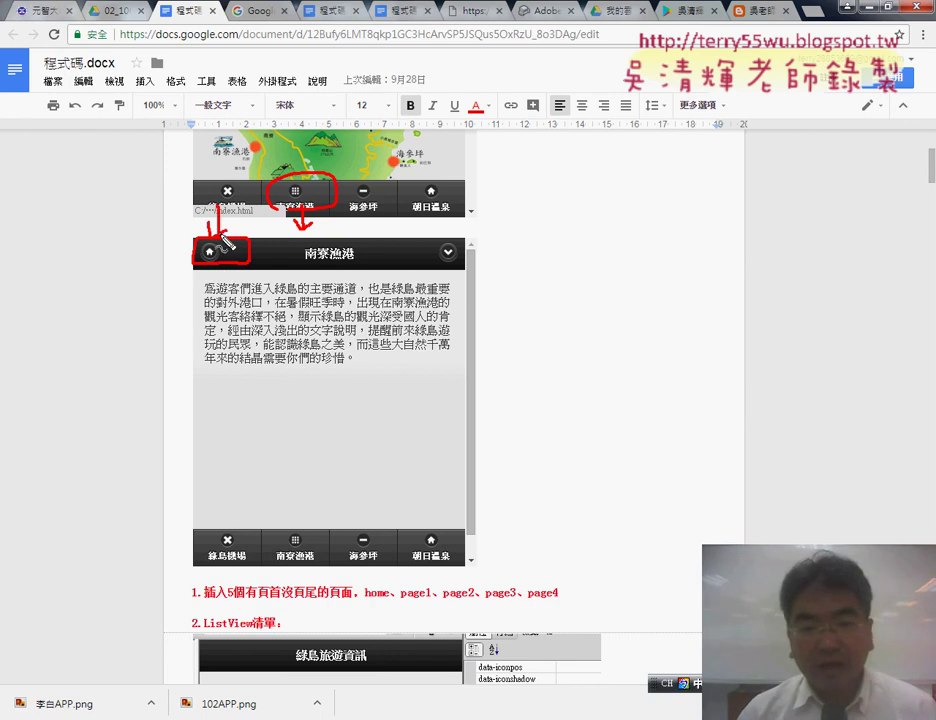
pyautogui.moveTo(456, 243)
pyautogui.mouseDown()
pyautogui.moveTo(456, 333)
pyautogui.moveTo(462, 300)
pyautogui.mouseUp()
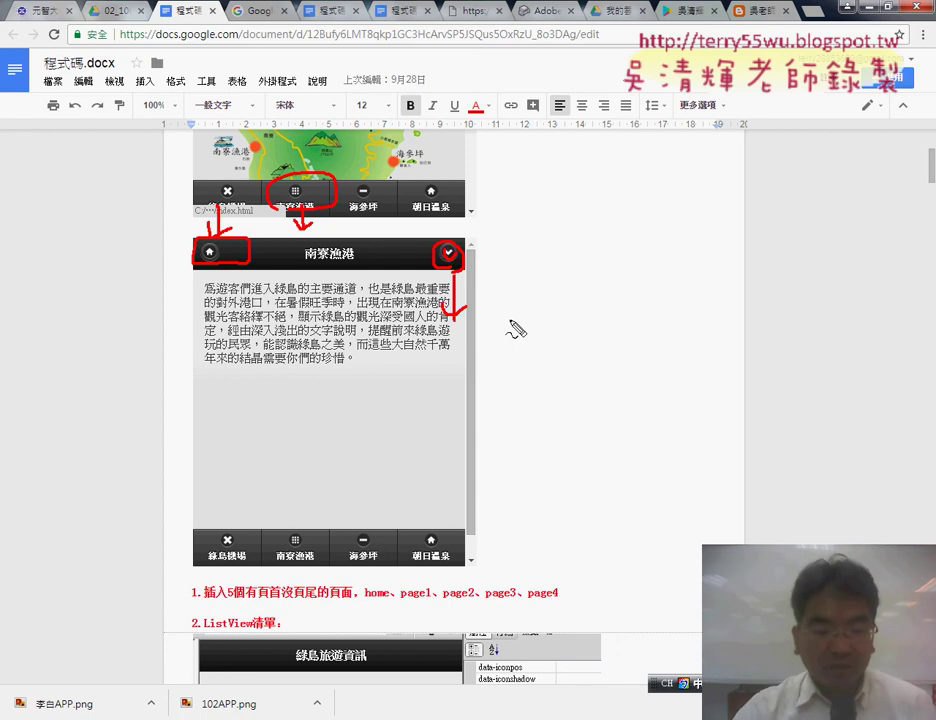
pyautogui.press('Escape')
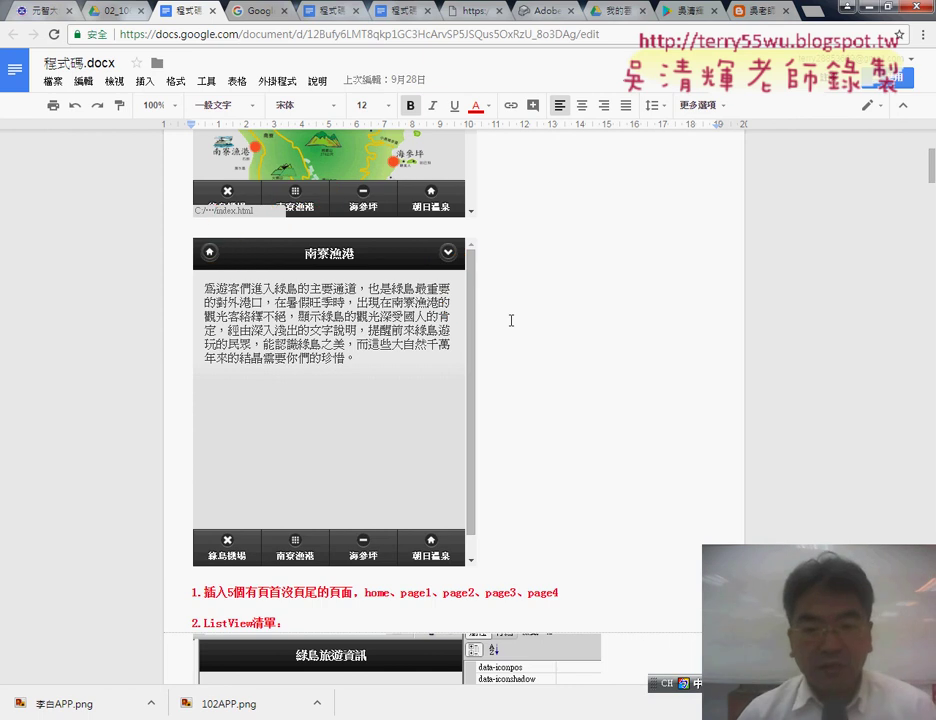
pyautogui.scroll(-3, 505, 337)
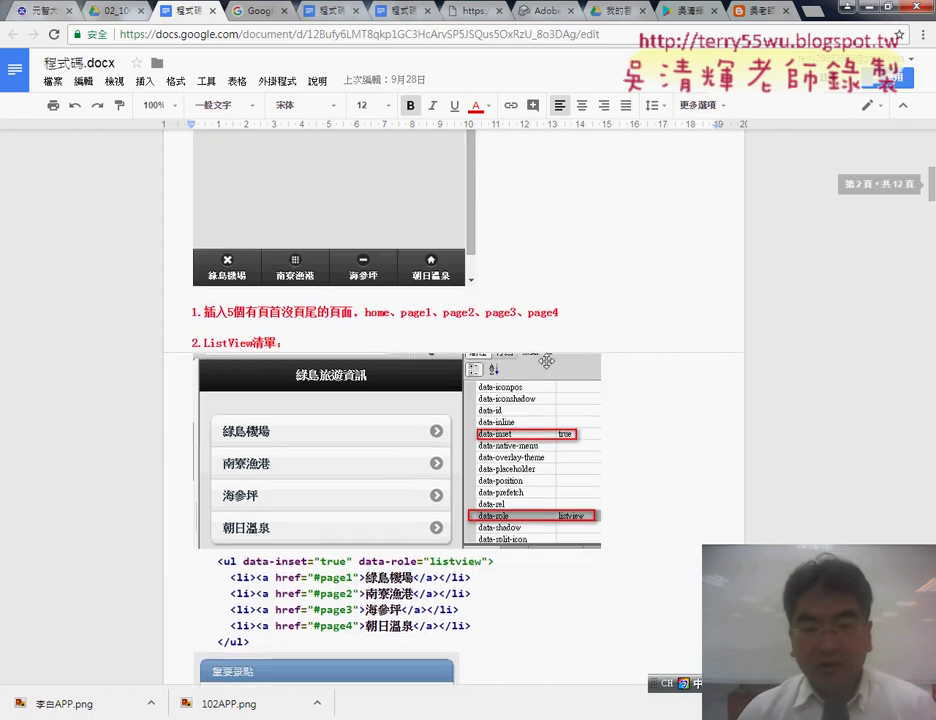
pyautogui.scroll(-3, 590, 330)
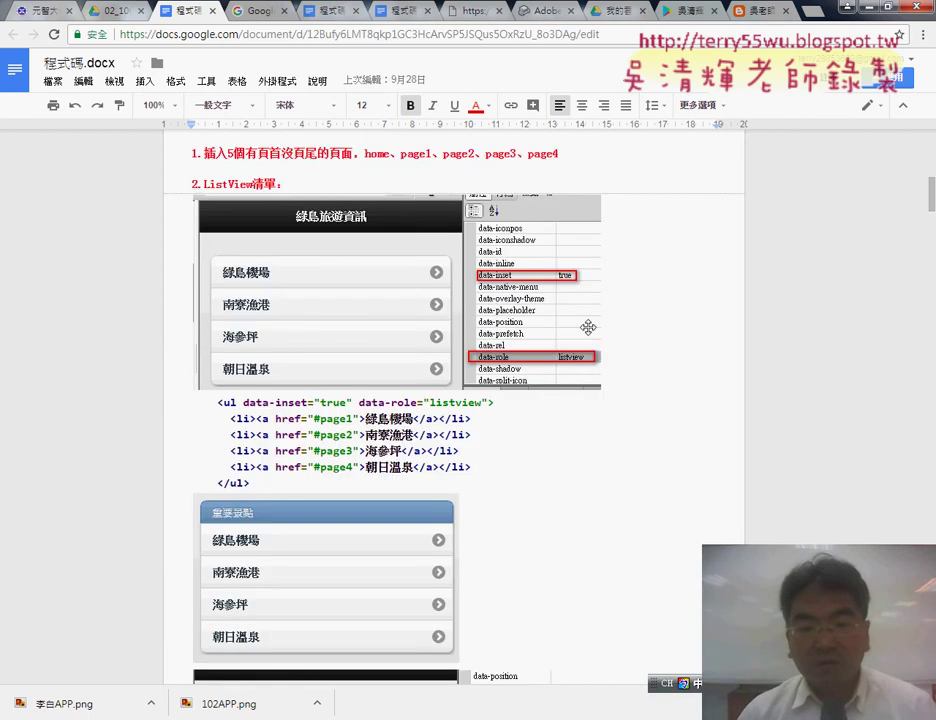
pyautogui.scroll(-1, 595, 336)
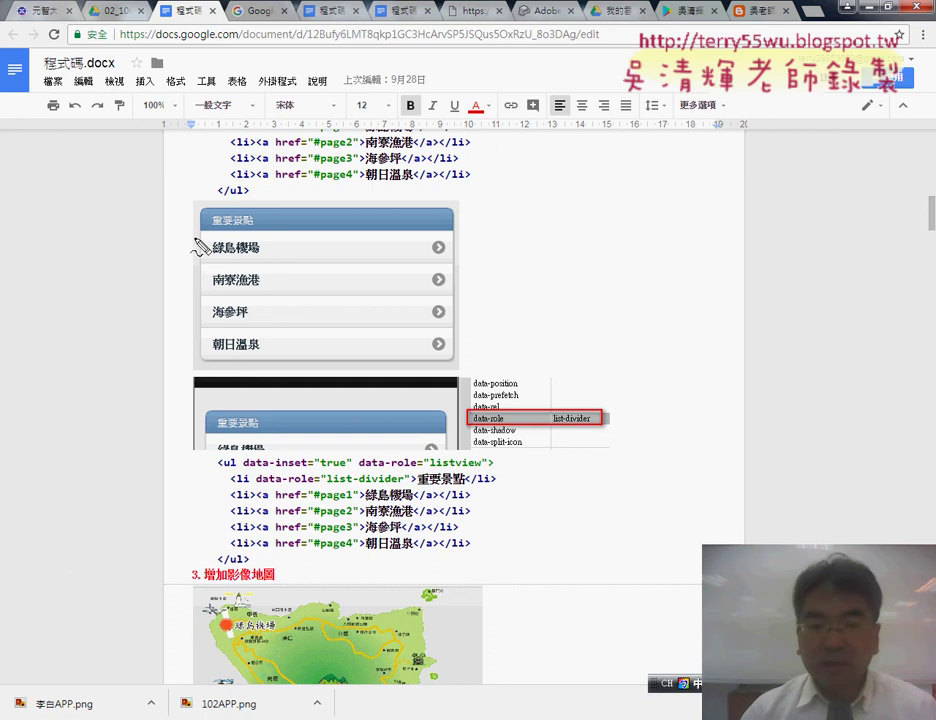
pyautogui.moveTo(200, 228); pyautogui.dragTo(212, 205)
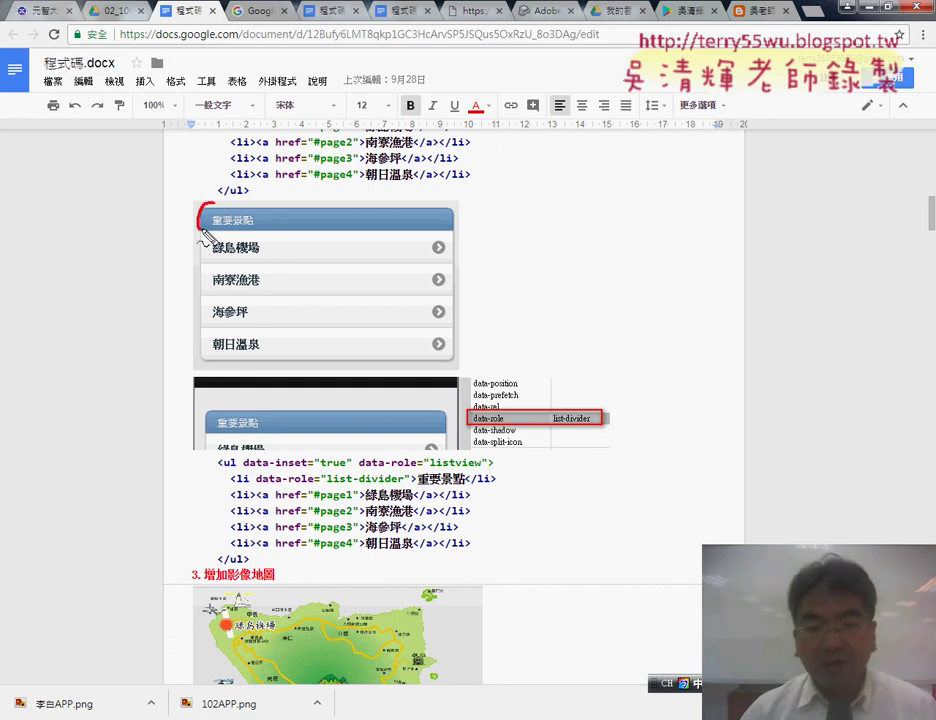
pyautogui.moveTo(436, 202); pyautogui.dragTo(464, 228)
pyautogui.moveTo(266, 222); pyautogui.dragTo(266, 213)
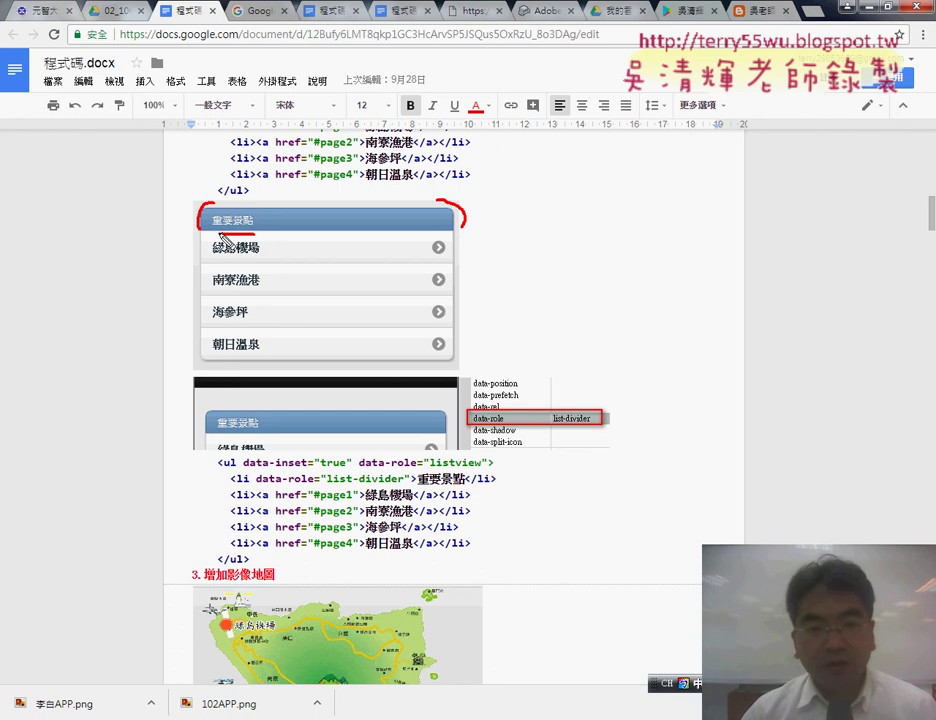
pyautogui.moveTo(325, 189)
pyautogui.mouseDown()
pyautogui.moveTo(268, 218)
pyautogui.moveTo(293, 221)
pyautogui.mouseUp()
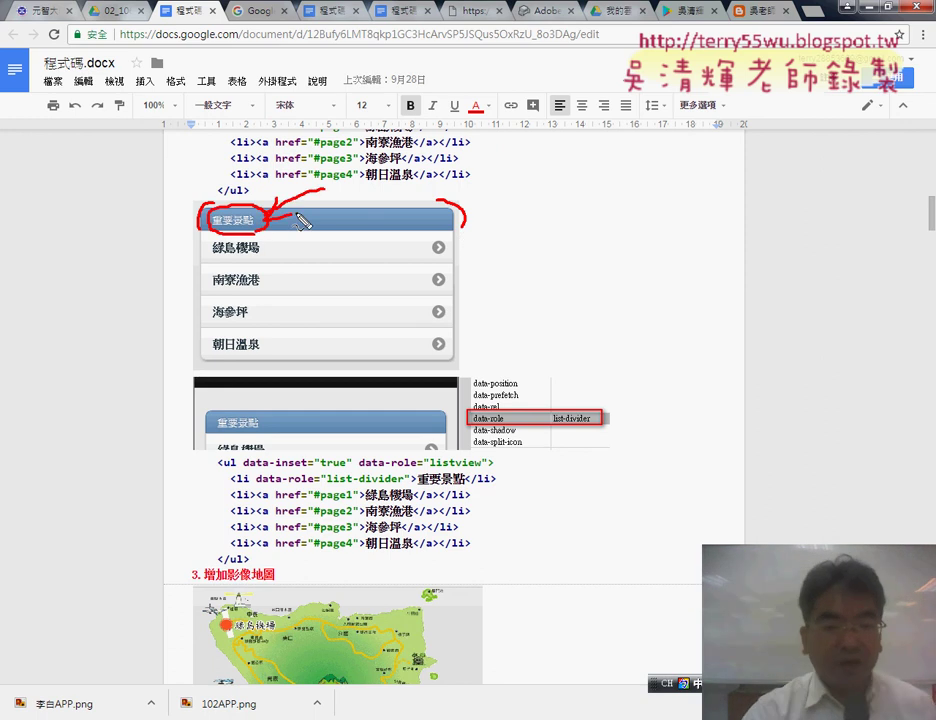
pyautogui.rightClick(298, 218)
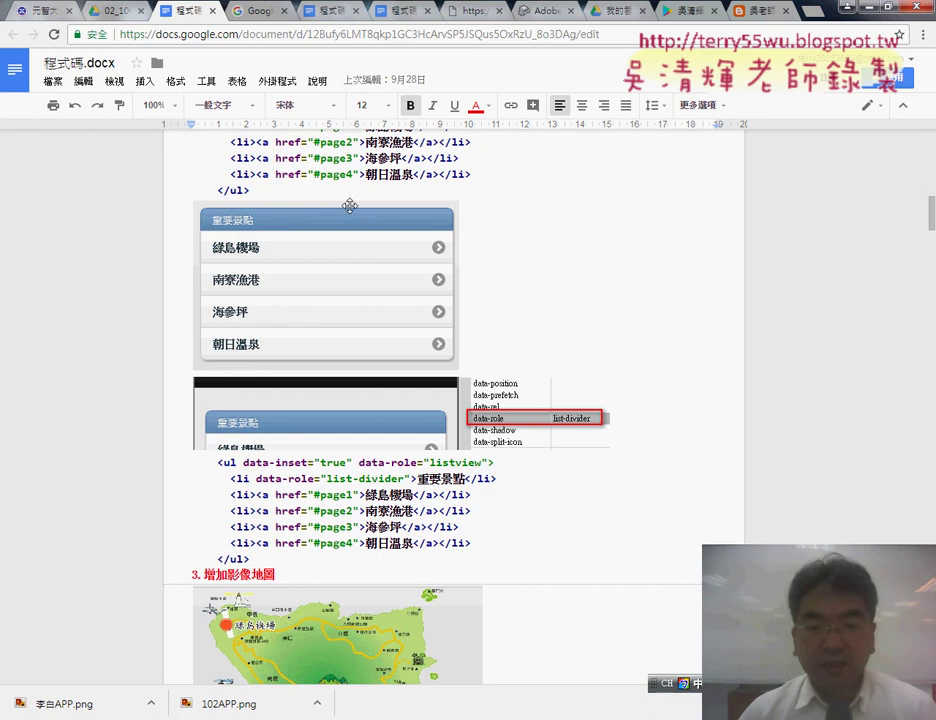
pyautogui.scroll(-2, 349, 206)
# - Scroll past the 完成程式碼(20161015) listing to the 7.修改佈景主題顏色 heading
pyautogui.scroll(-2, 349, 206)
pyautogui.scroll(-2, 311, 264)
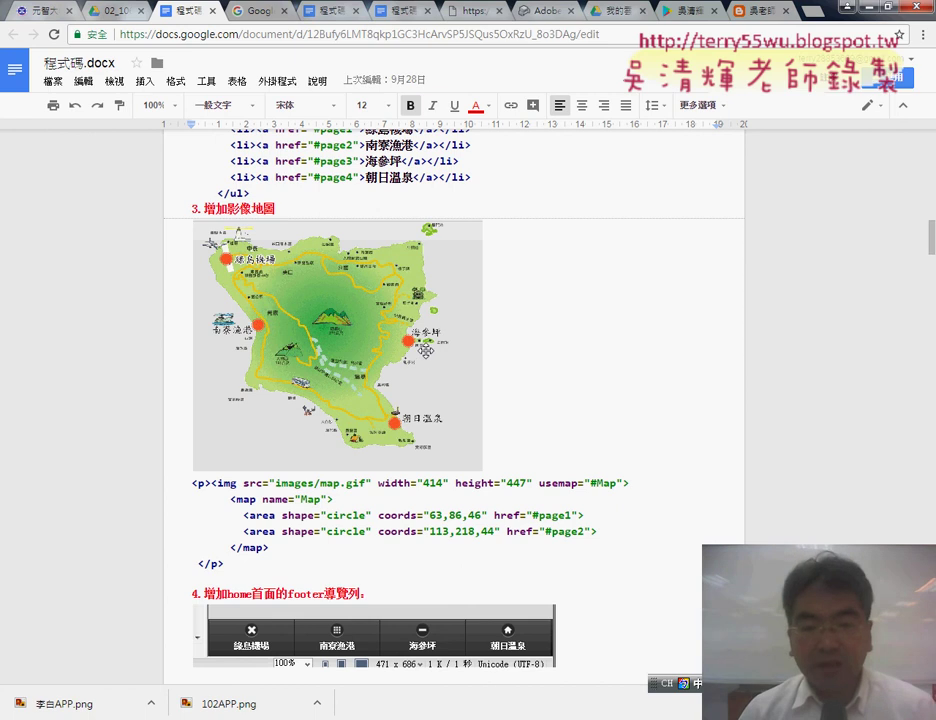
pyautogui.scroll(-3, 614, 382)
pyautogui.scroll(-2, 534, 374)
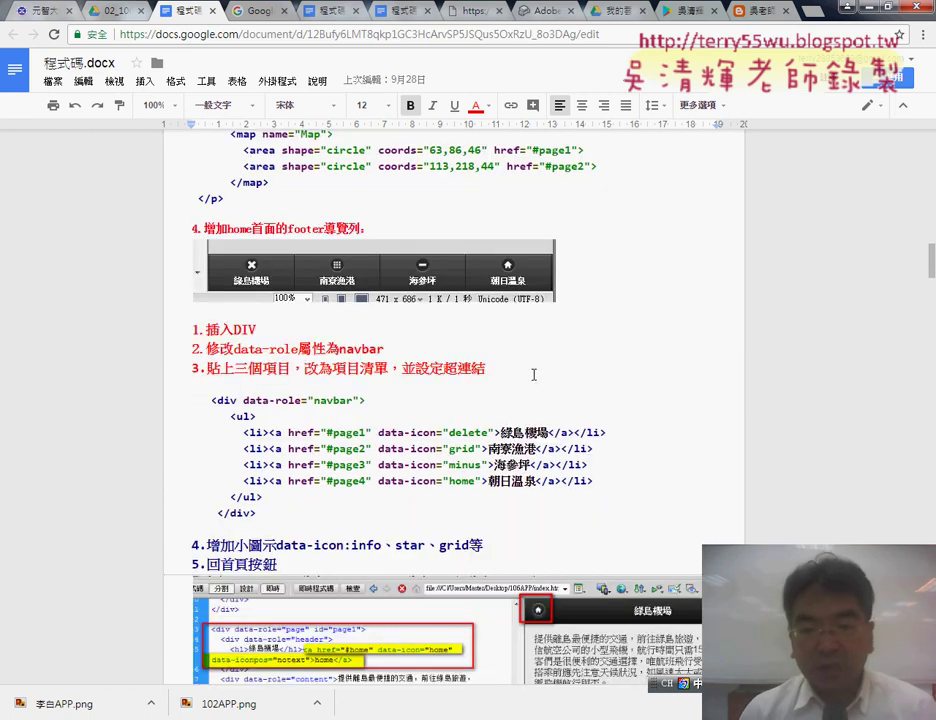
pyautogui.scroll(-2, 534, 374)
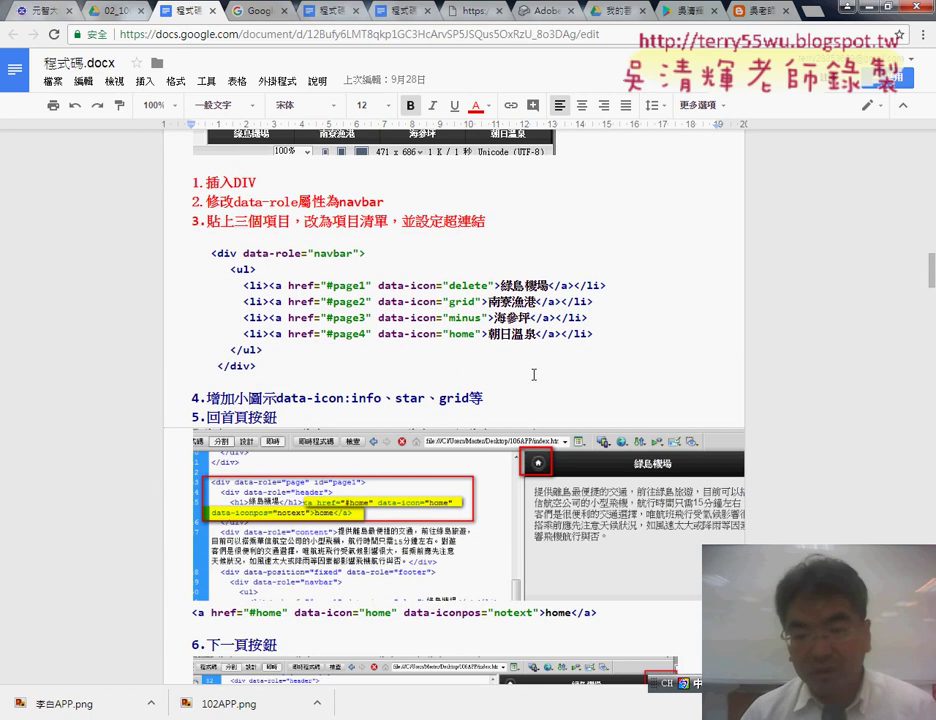
pyautogui.scroll(-3, 539, 463)
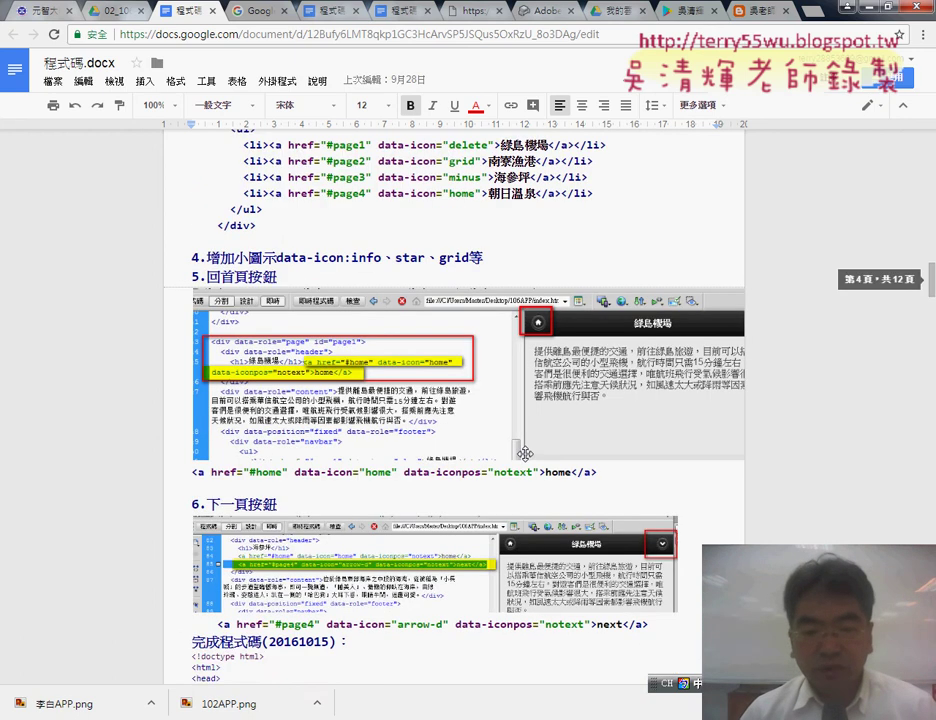
pyautogui.scroll(-2, 403, 270)
pyautogui.scroll(-2, 400, 337)
pyautogui.scroll(-2, 400, 337)
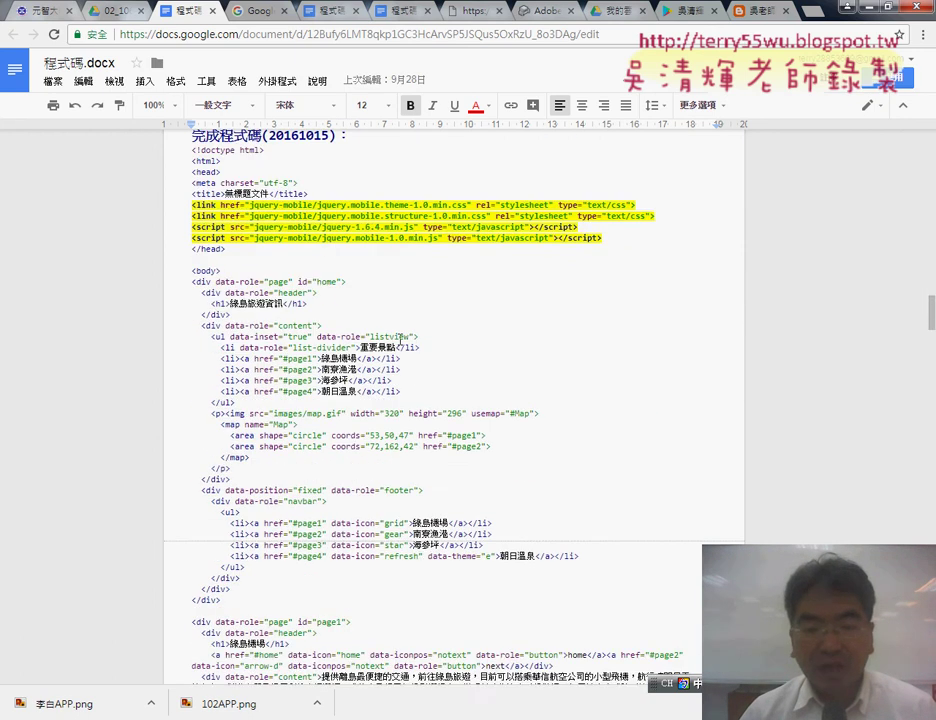
pyautogui.scroll(-2, 400, 337)
pyautogui.scroll(-3, 400, 337)
pyautogui.scroll(-2, 401, 337)
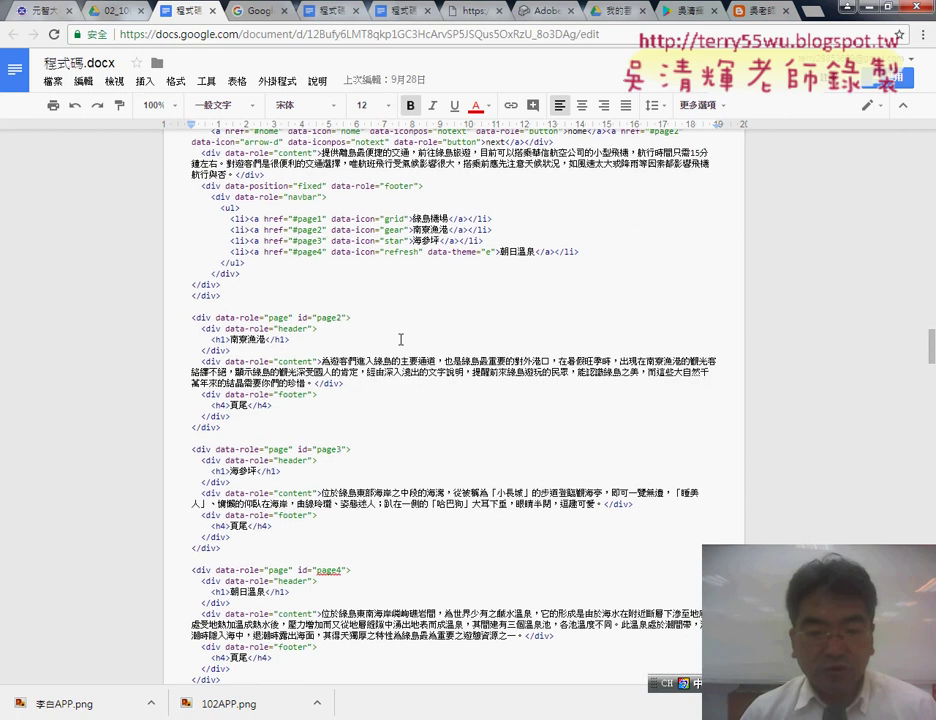
pyautogui.scroll(-2, 401, 337)
pyautogui.scroll(-2, 401, 337)
pyautogui.scroll(-1, 401, 337)
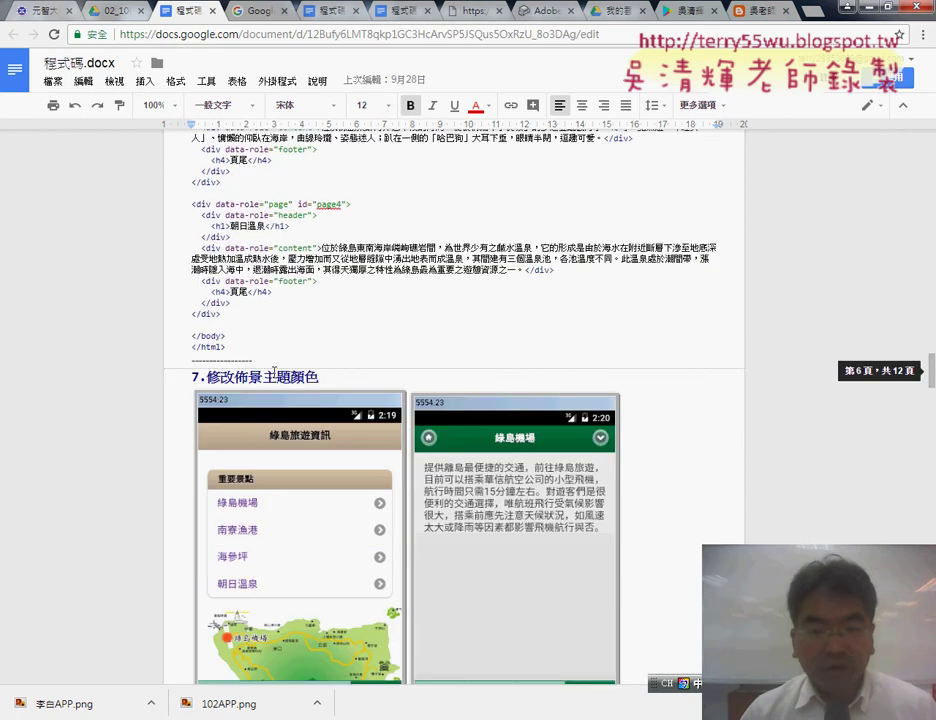
# - Highlight 佈景主題顏色, then show the preview of the themeroller.jquerymobile.com link under 範例分享
pyautogui.moveTo(235, 377); pyautogui.dragTo(320, 378)
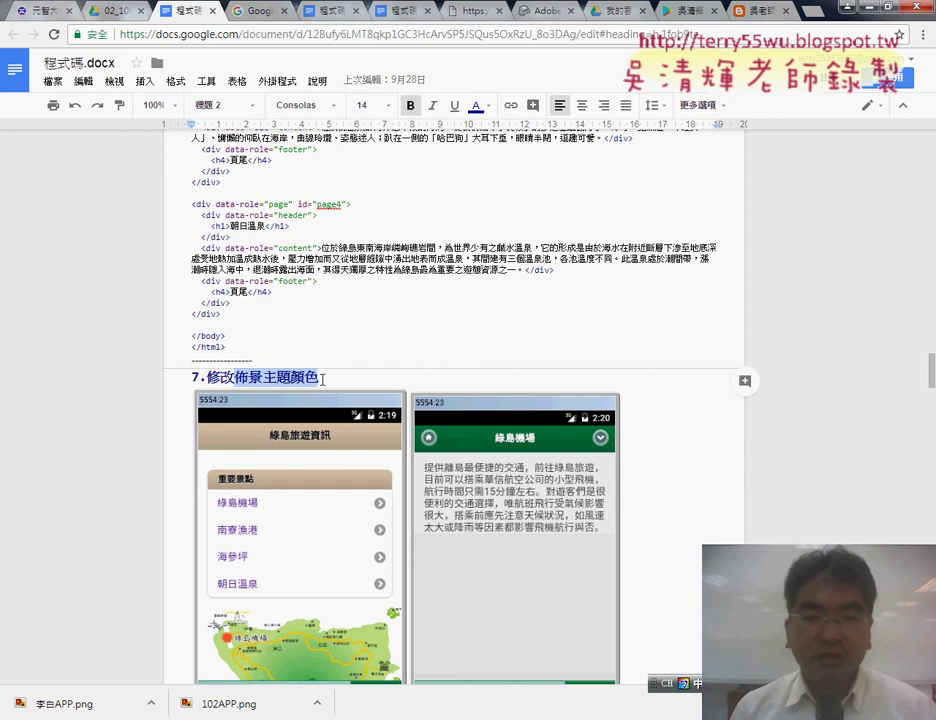
pyautogui.scroll(-3, 340, 380)
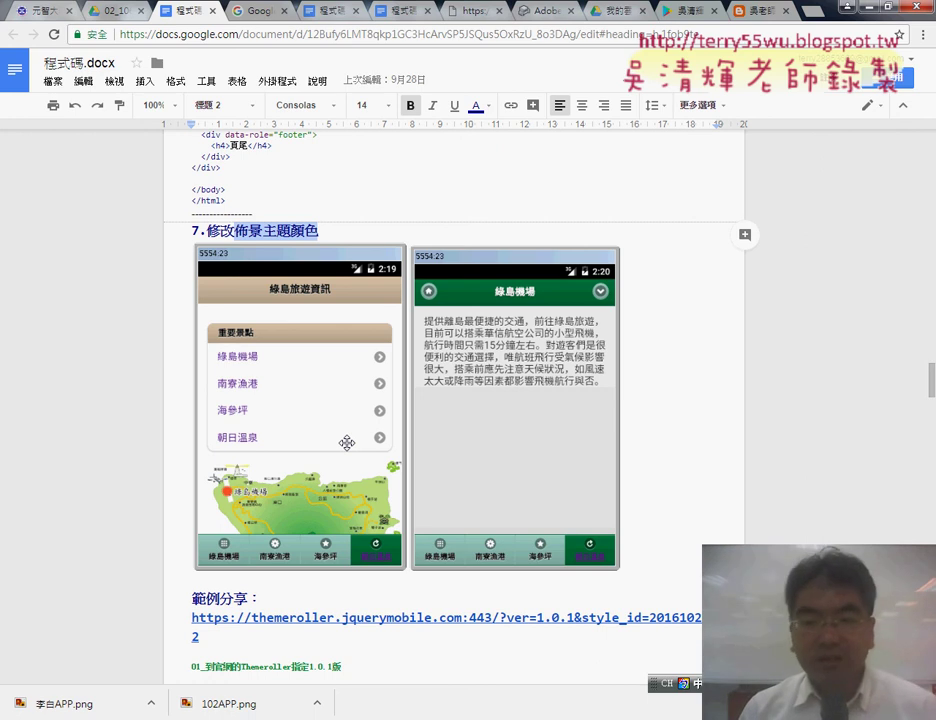
pyautogui.scroll(-3, 604, 465)
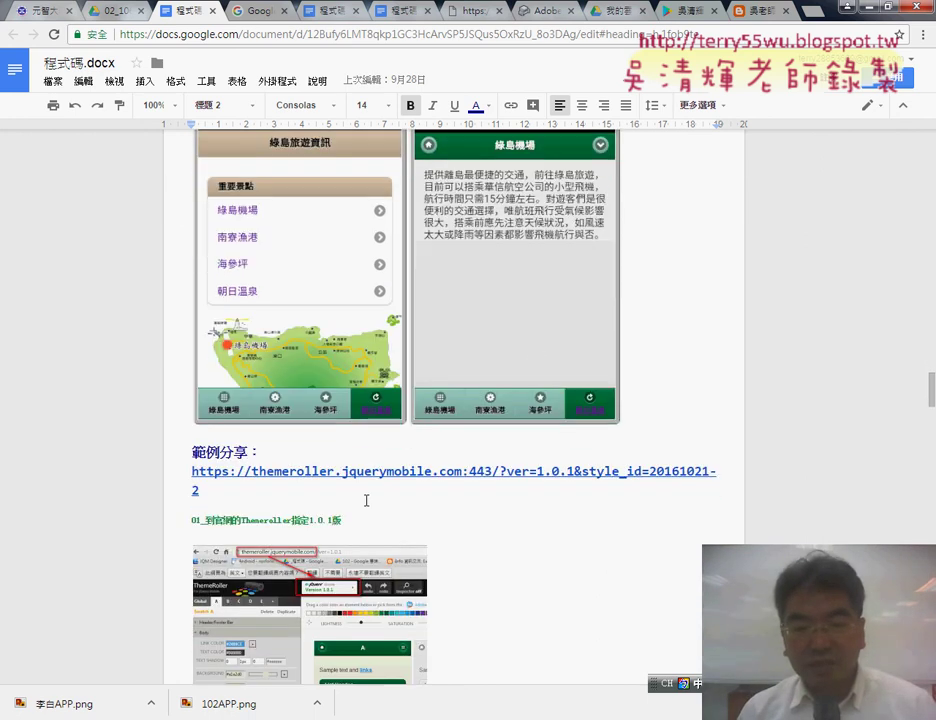
pyautogui.click(313, 476)
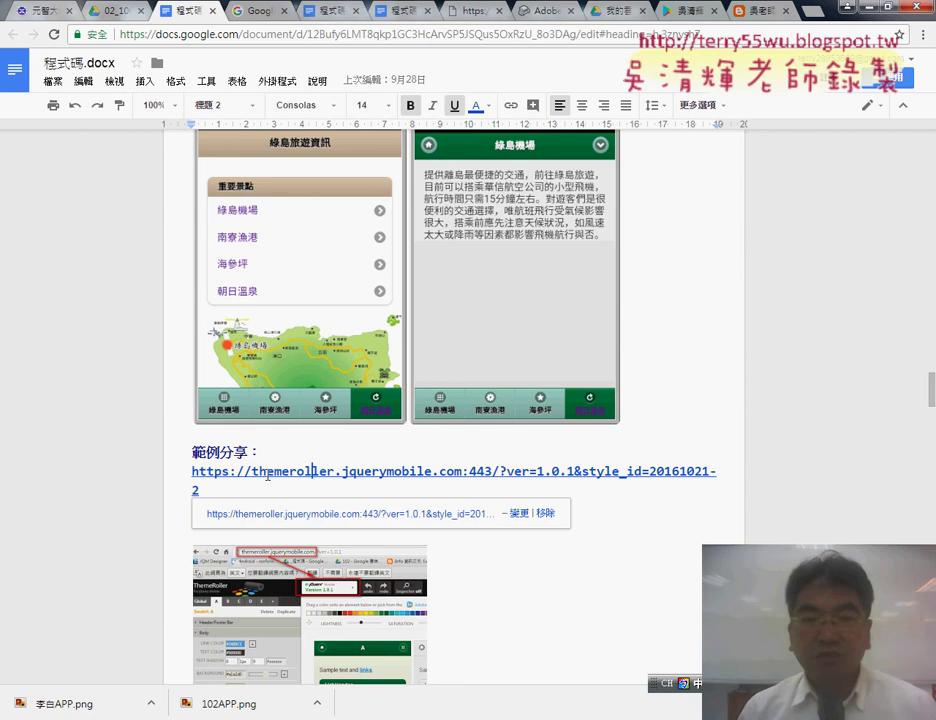
# - Open the shared ThemeRoller sample in a new tab, dismiss the welcome, and show the Adobe Kuler swatches
pyautogui.click(349, 512)
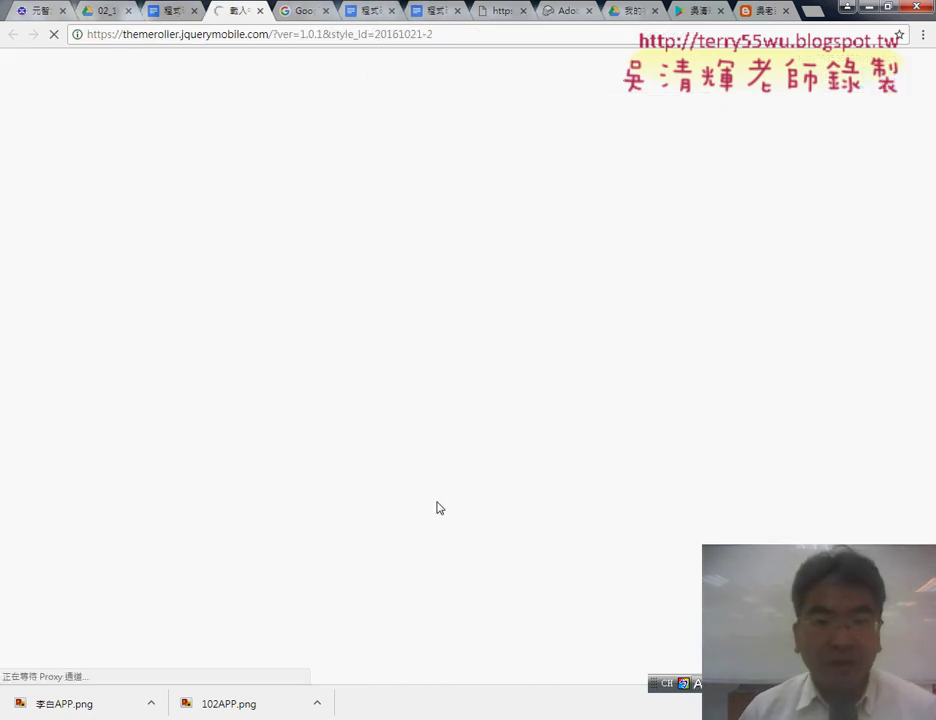
pyautogui.click(230, 38)
pyautogui.click(182, 36)
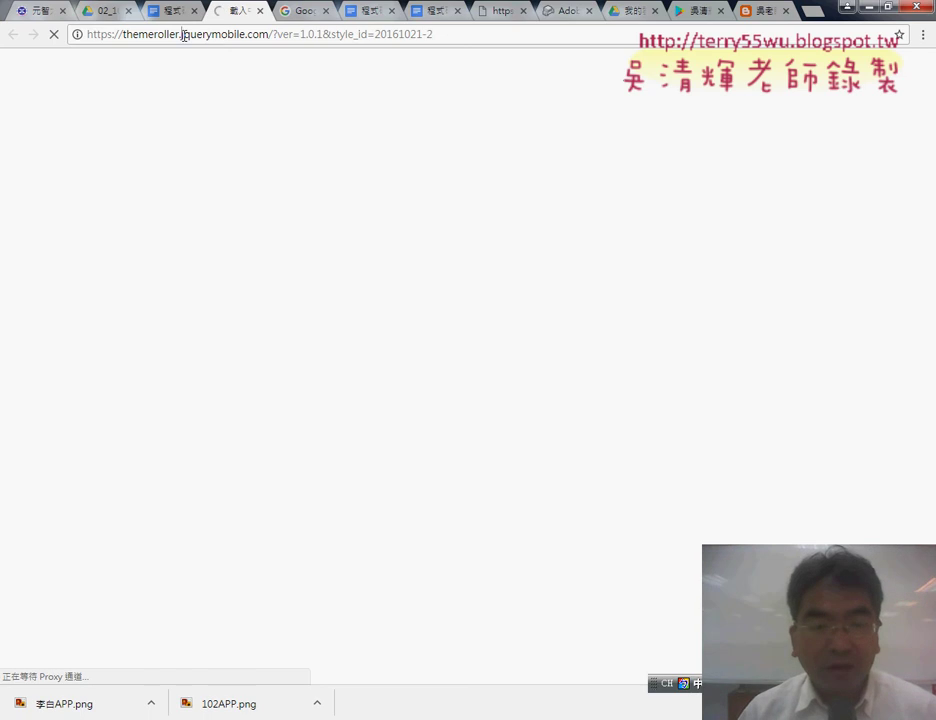
pyautogui.moveTo(182, 35); pyautogui.dragTo(237, 35)
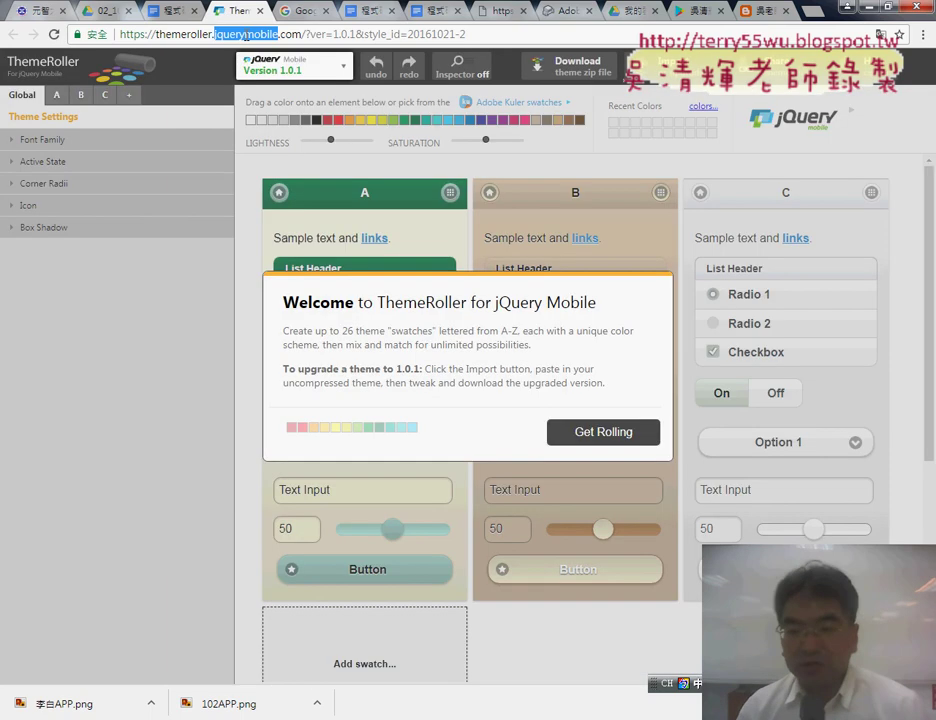
pyautogui.click(625, 441)
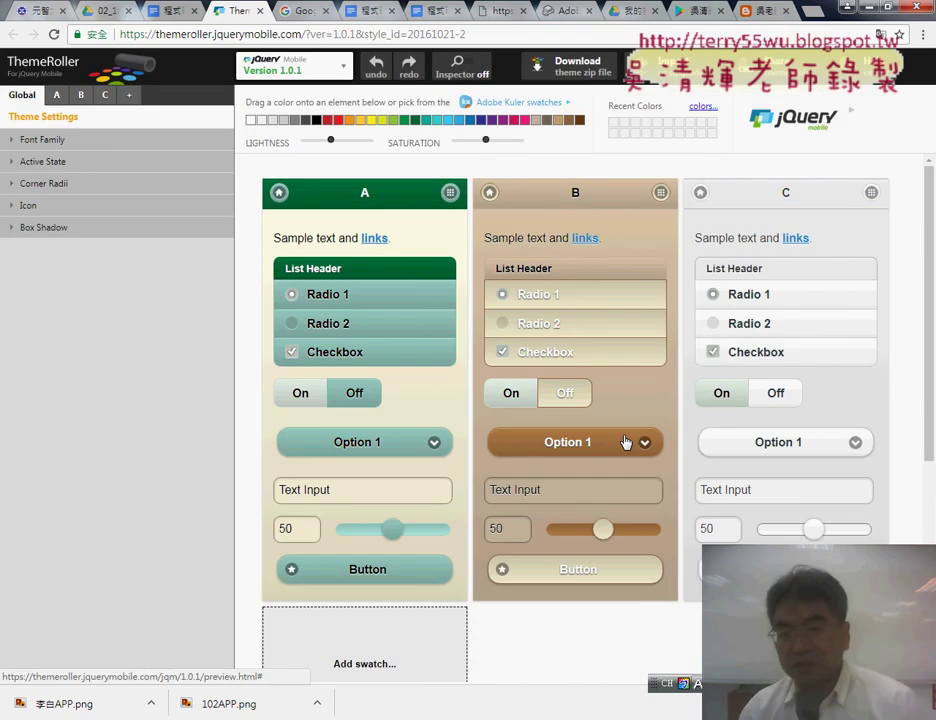
pyautogui.scroll(-1, 903, 437)
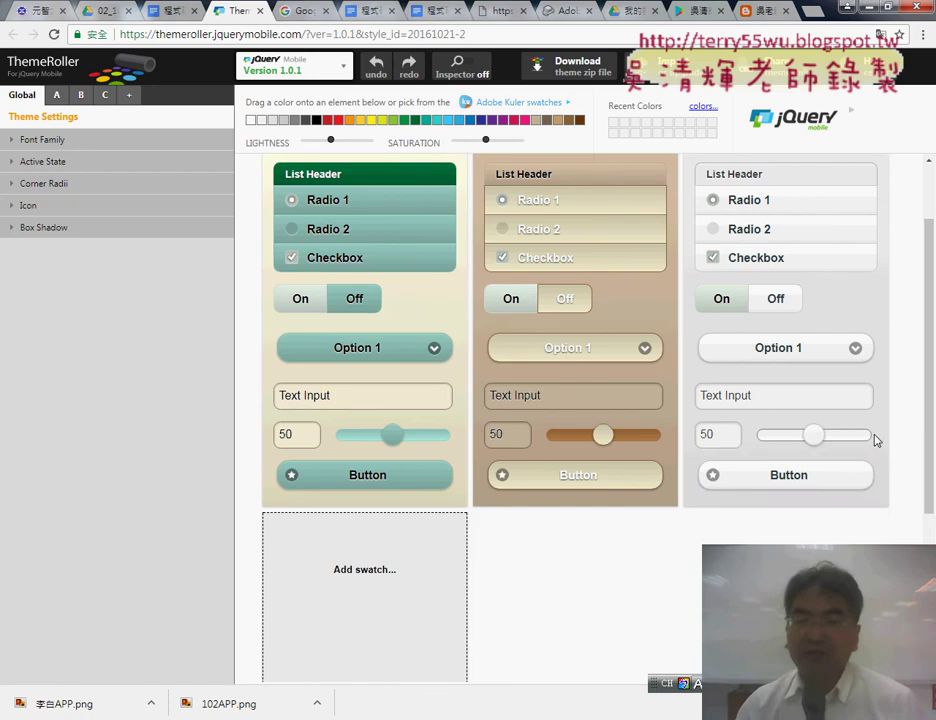
pyautogui.scroll(1, 877, 382)
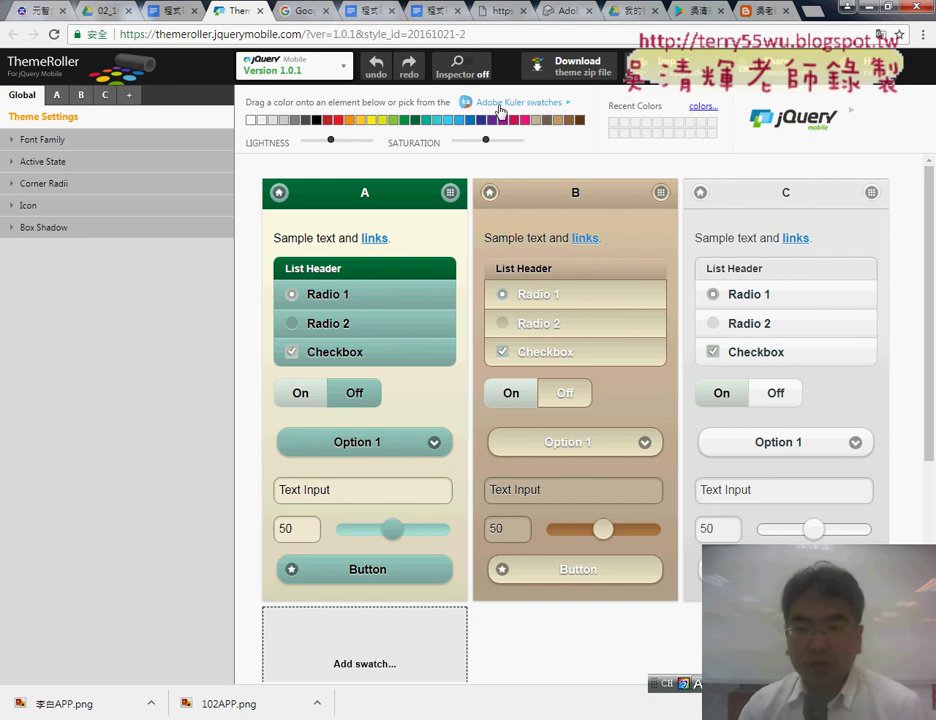
pyautogui.click(543, 106)
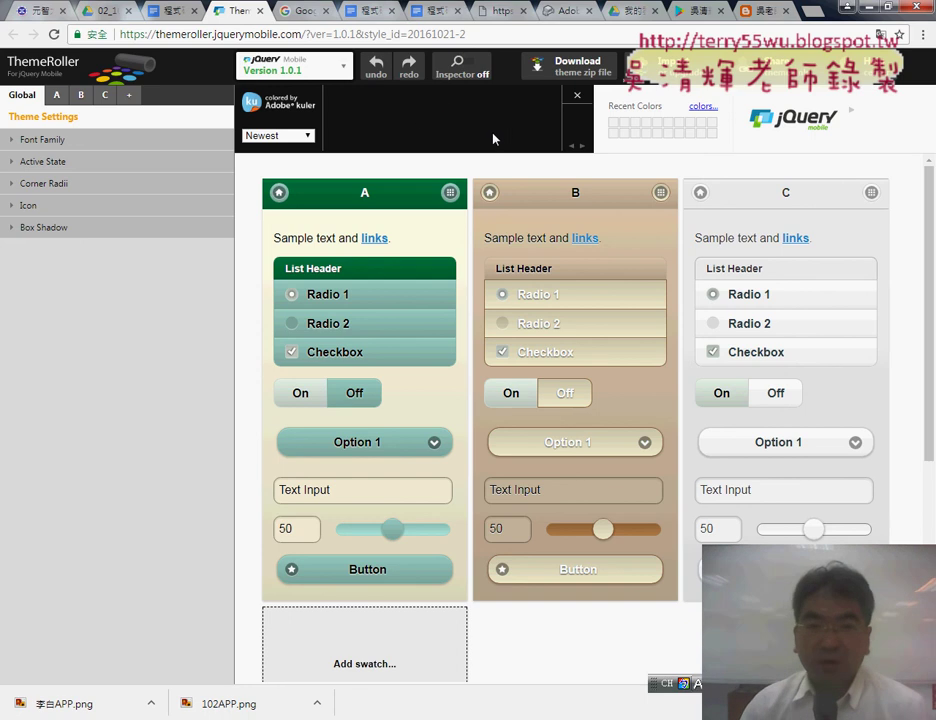
# - Return to 程式碼.docx, scroll to the 用Visal Studio 2015輸出APK檔 section and highlight 'Visal Studio 2015'
pyautogui.click(150, 12)
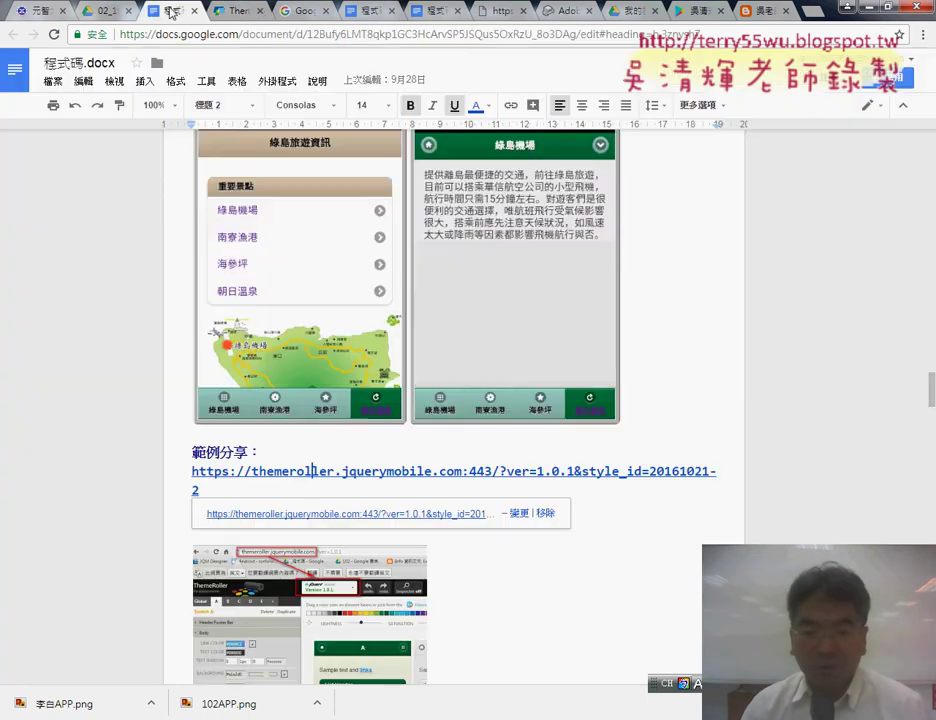
pyautogui.scroll(-3, 428, 382)
pyautogui.scroll(-2, 480, 399)
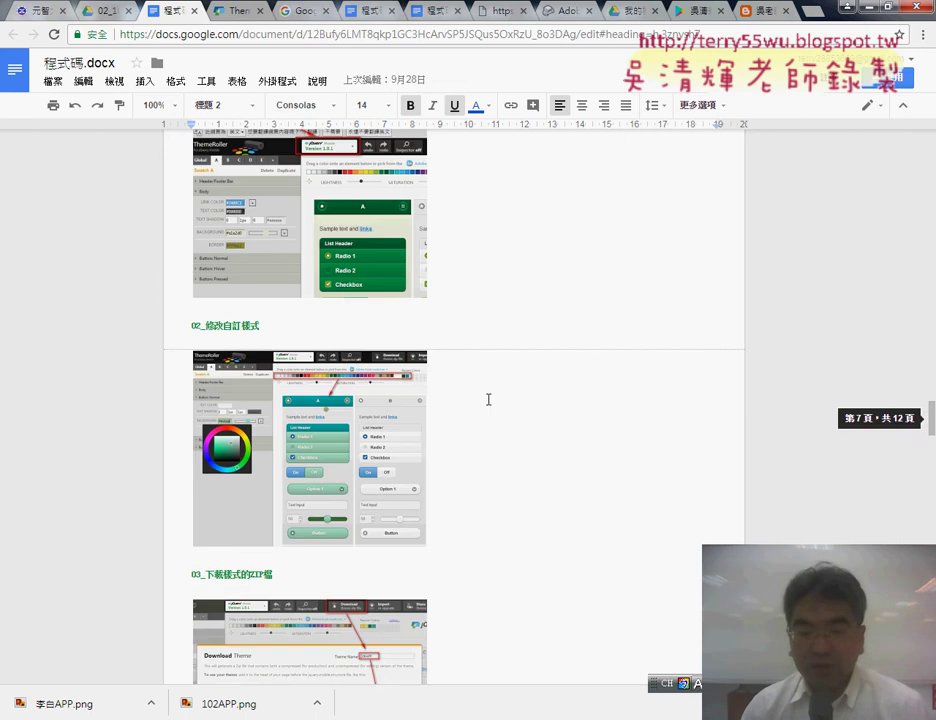
pyautogui.scroll(-1, 487, 397)
pyautogui.scroll(-2, 465, 404)
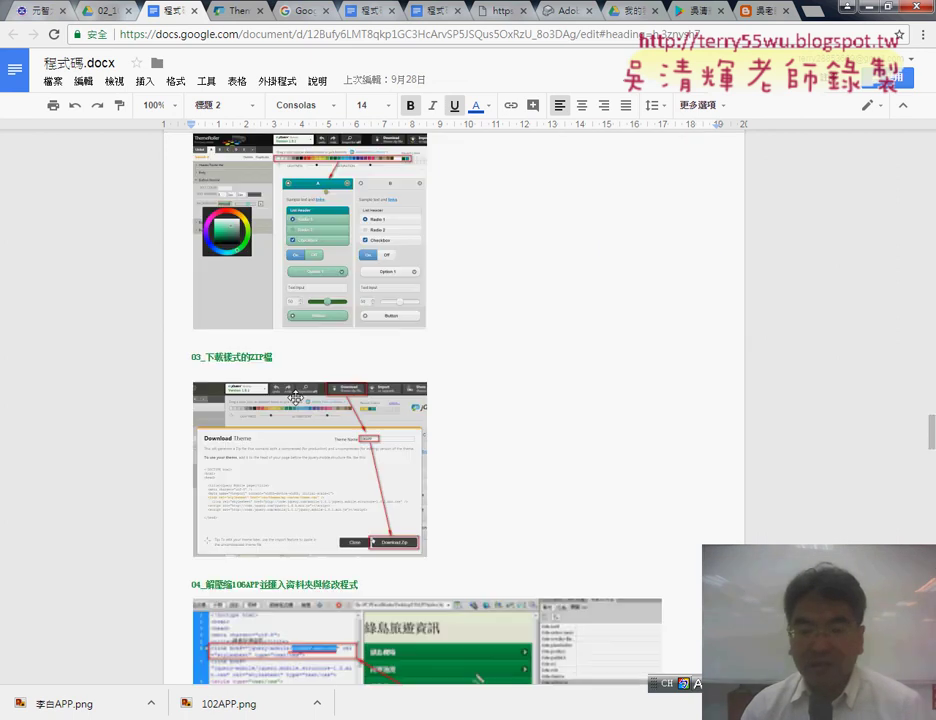
pyautogui.scroll(-4, 480, 402)
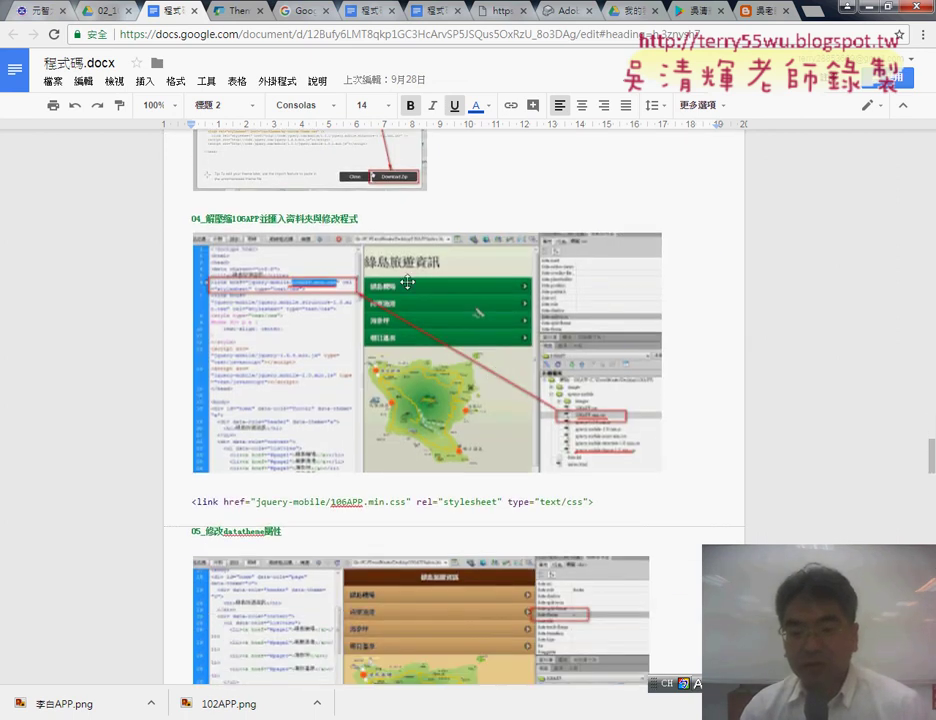
pyautogui.scroll(-1, 442, 390)
pyautogui.scroll(-1, 441, 391)
pyautogui.scroll(-1, 445, 400)
pyautogui.scroll(-1, 448, 420)
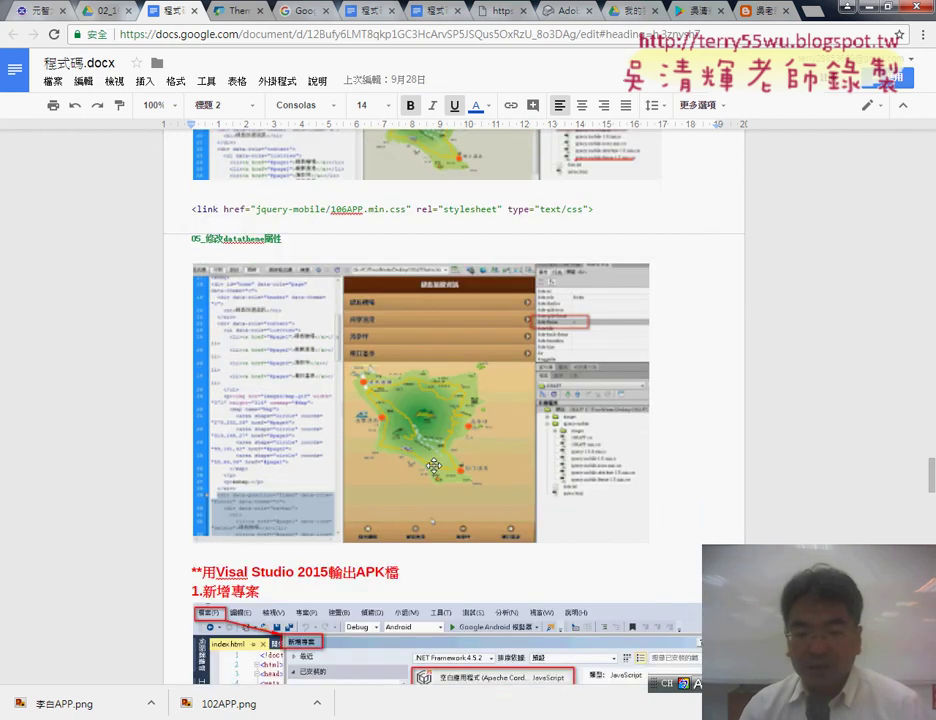
pyautogui.scroll(-1, 451, 451)
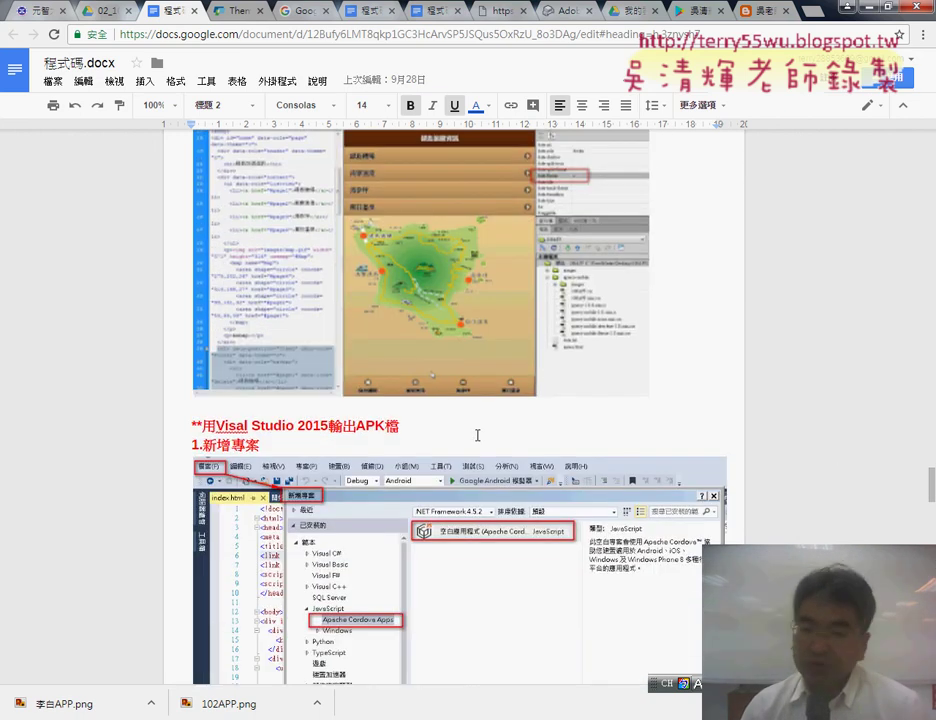
pyautogui.scroll(-1, 477, 435)
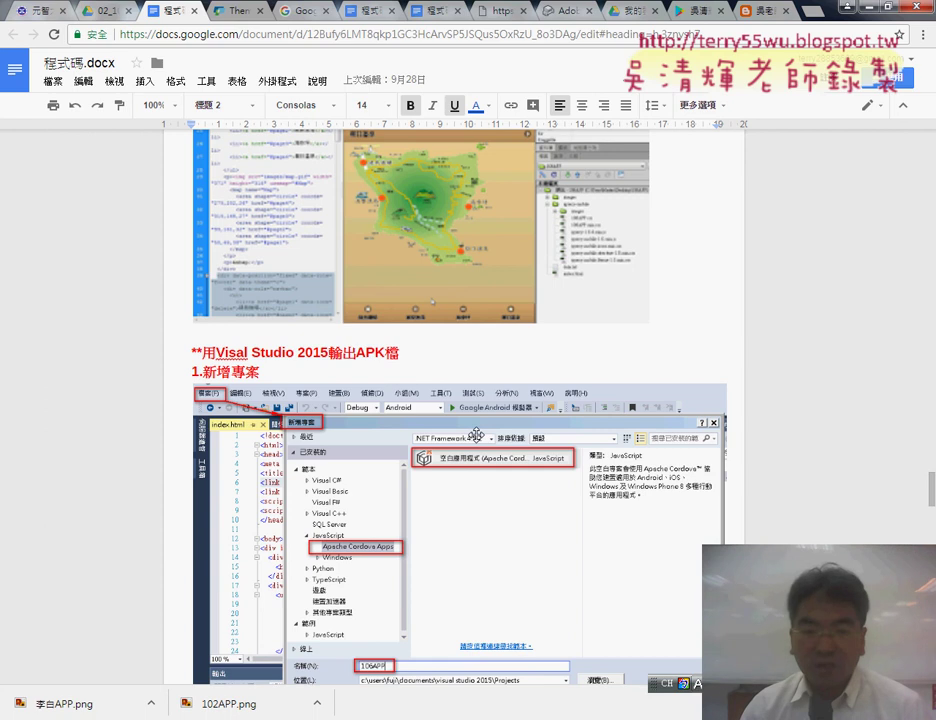
pyautogui.moveTo(216, 352); pyautogui.dragTo(329, 352)
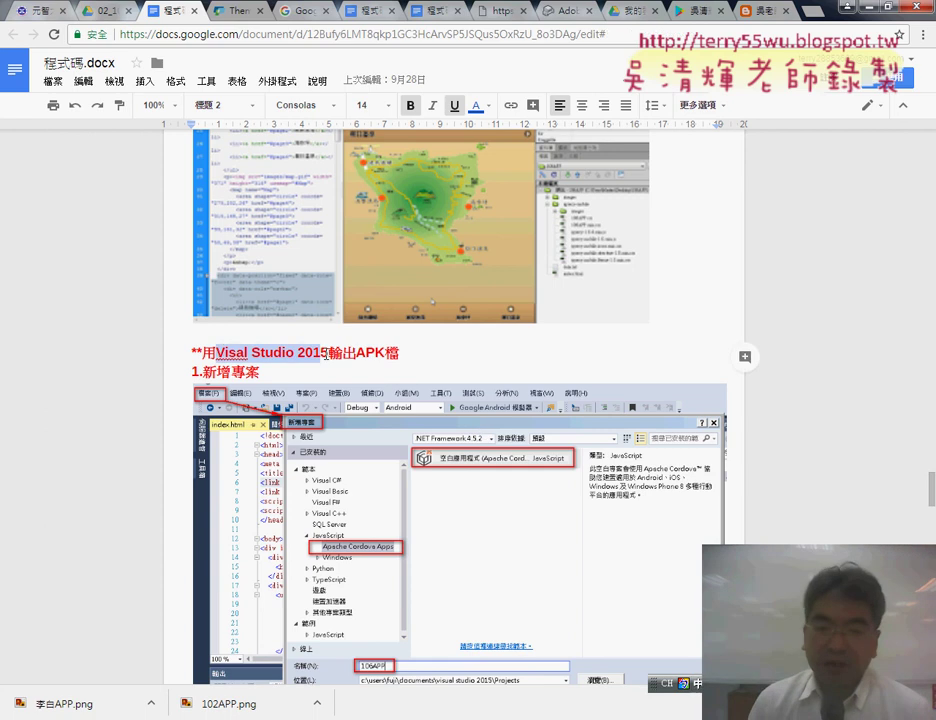